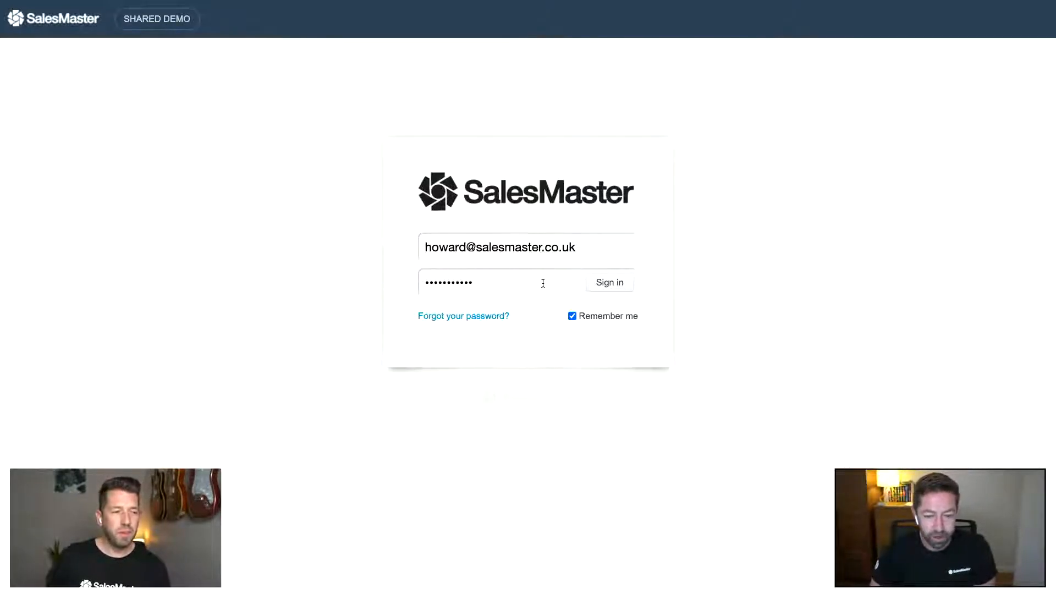
- Sign in to the shared SalesMaster demo with the saved credentials
left_click(618, 281)
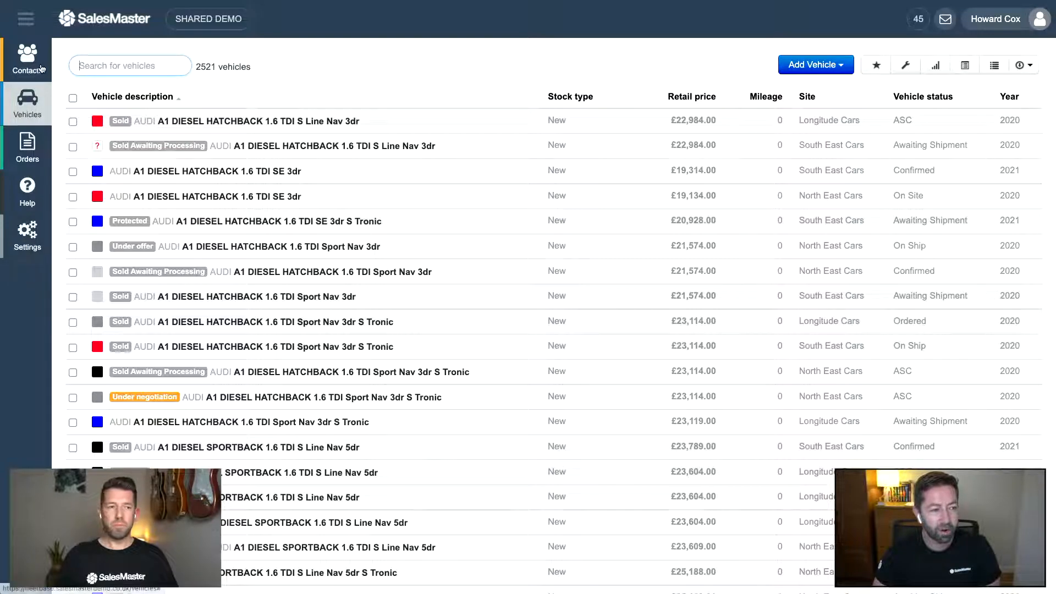
left_click(39, 69)
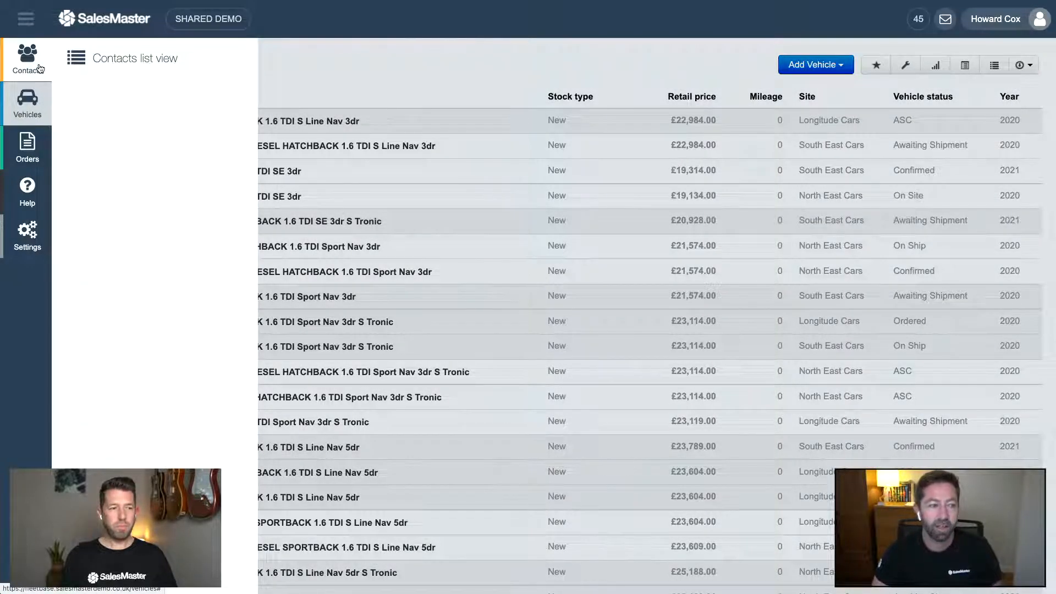
left_click(35, 141)
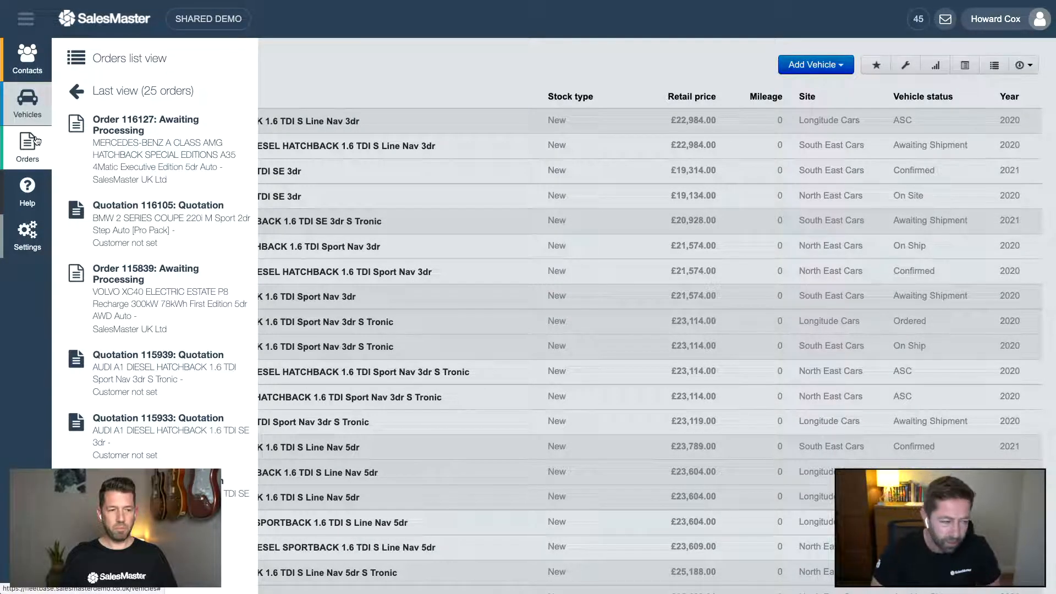
left_click(27, 189)
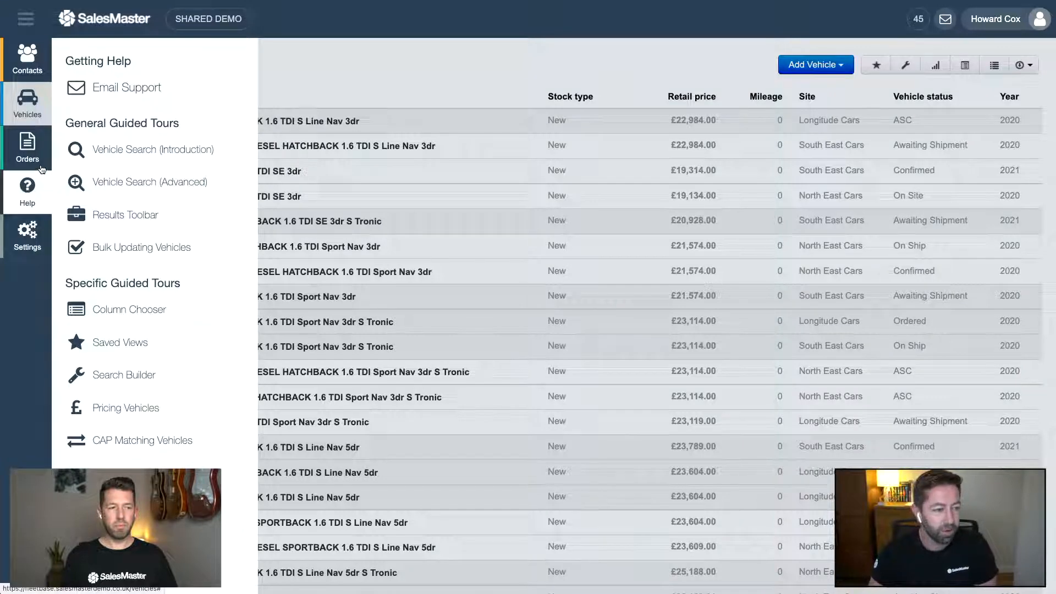
left_click(41, 167)
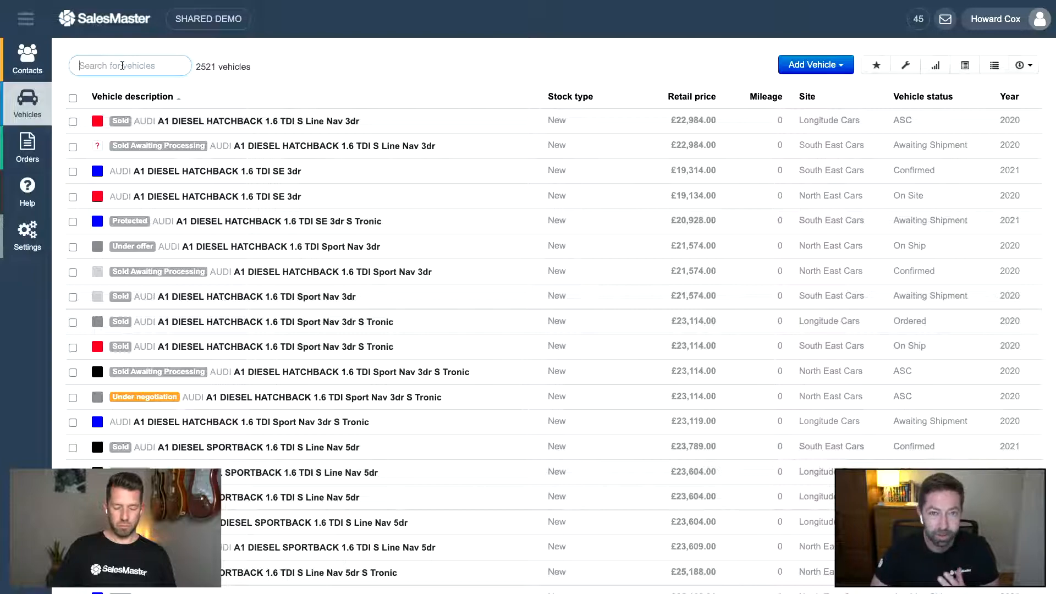
- Filter stock by MERCEDES-BENZ, e, Colour: Blue and -sold, then open the E400 coupe
type("merc")
key("Return")
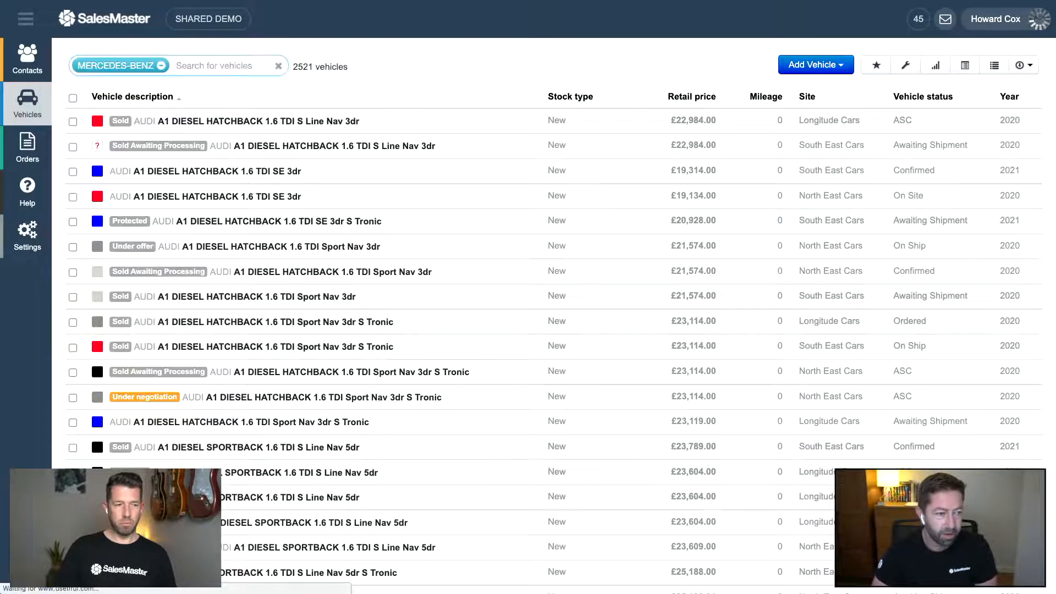
type("e")
key("Return")
type("blue")
key("Return")
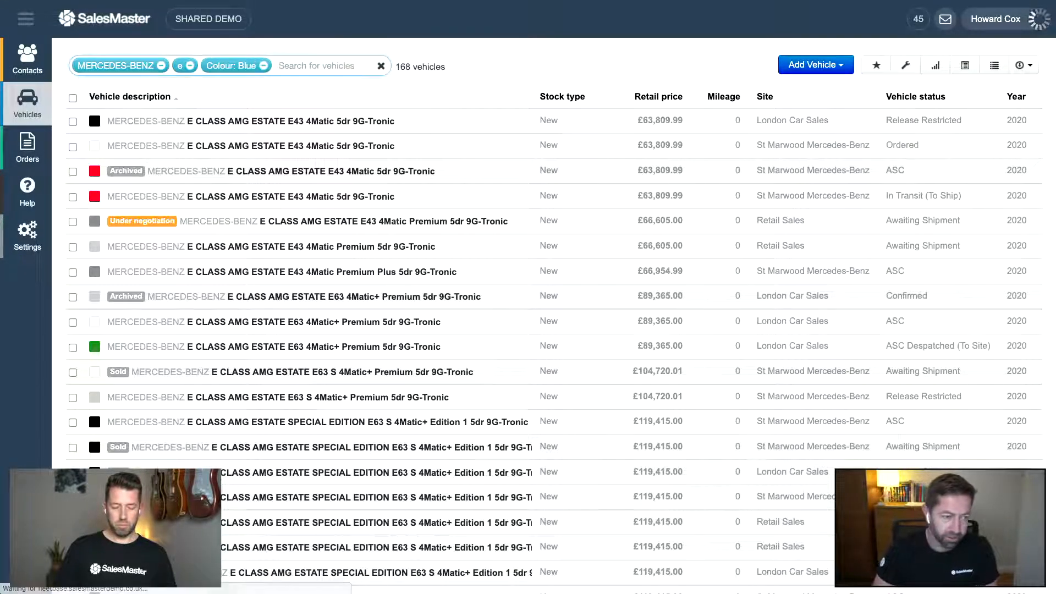
type("-sold")
key("Return")
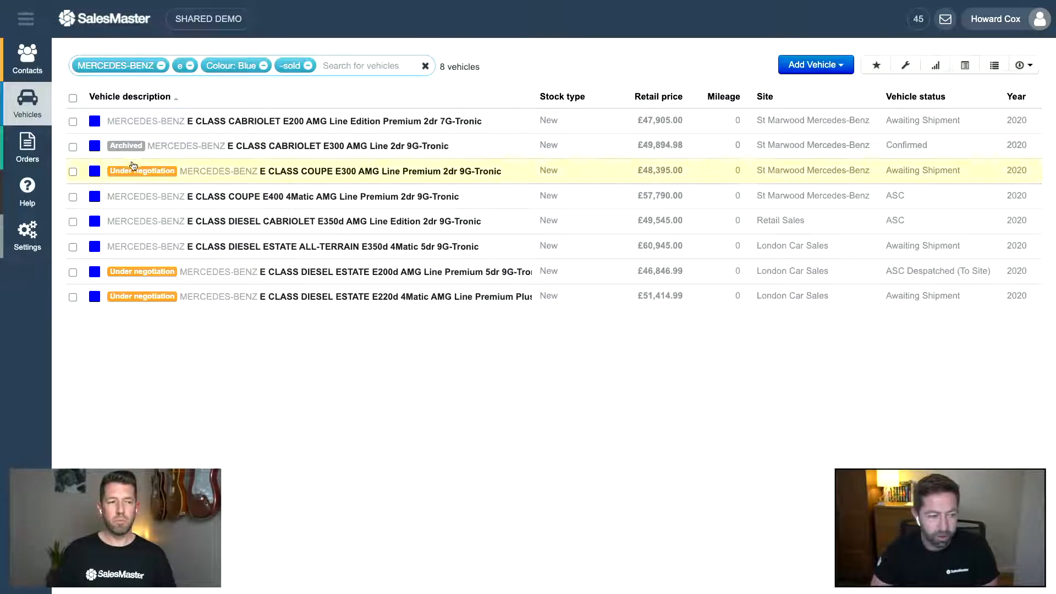
left_click(208, 201)
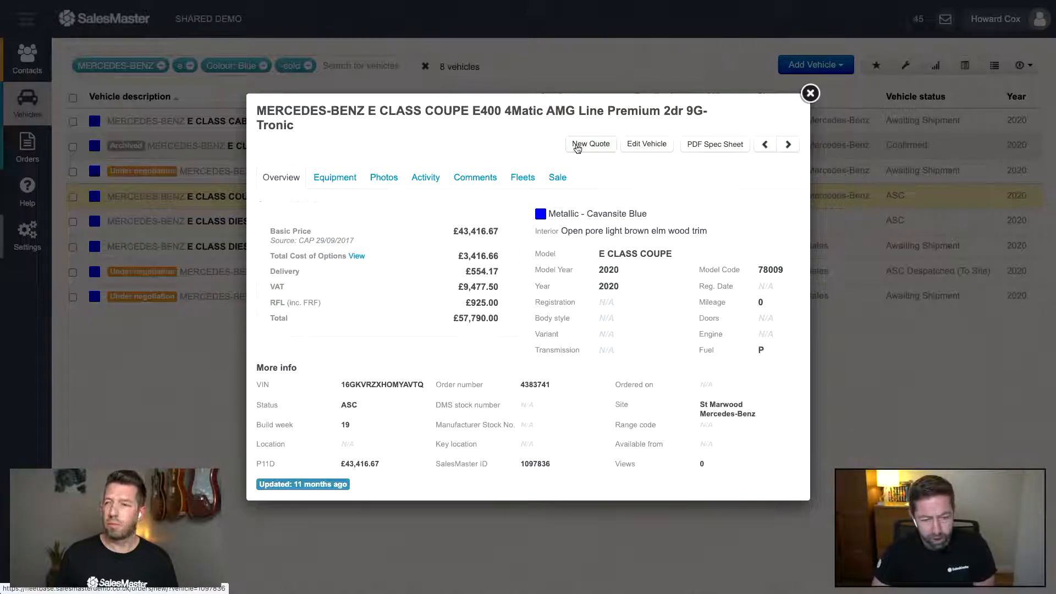
- Start a new quote for the Mercedes-Benz E400 coupe from its details popup
left_click(581, 145)
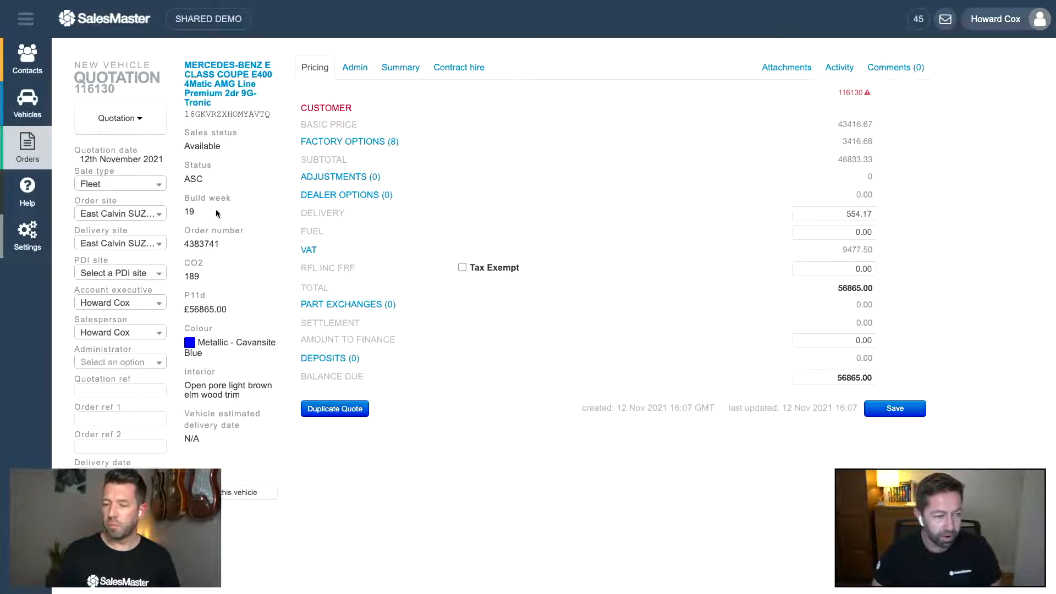
- Collapse the sidebar to widen the E400 quotation, then show the Sale type options
left_click(26, 28)
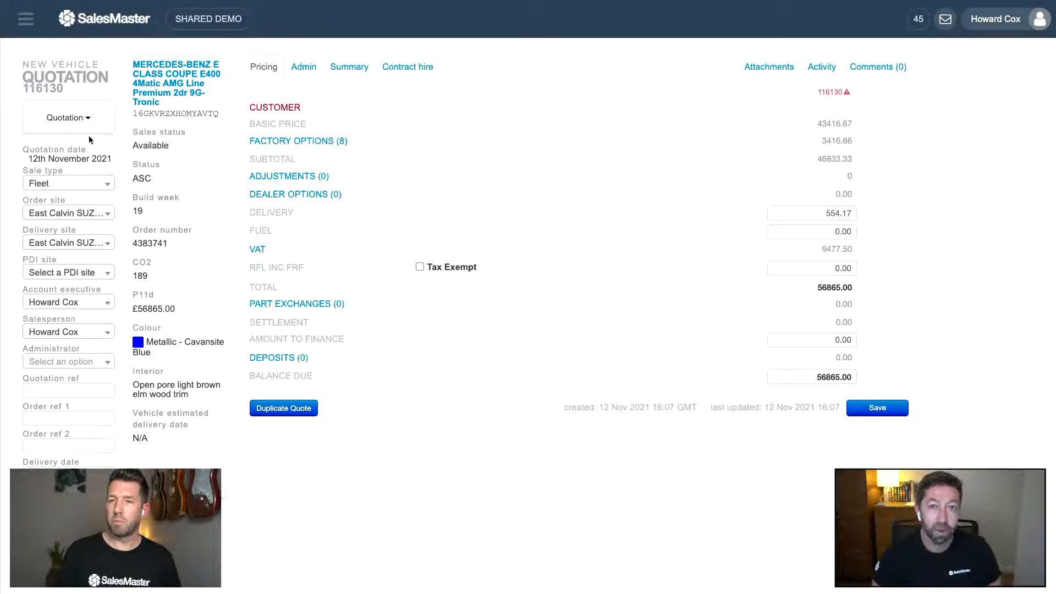
scroll(89, 136, "down", 1)
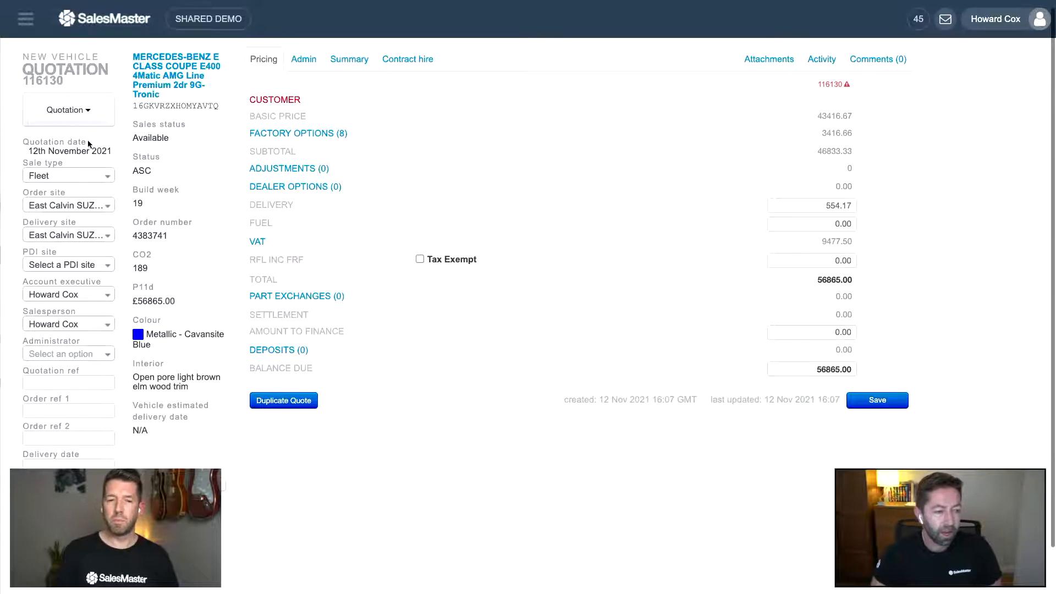
scroll(201, 198, "up", 1)
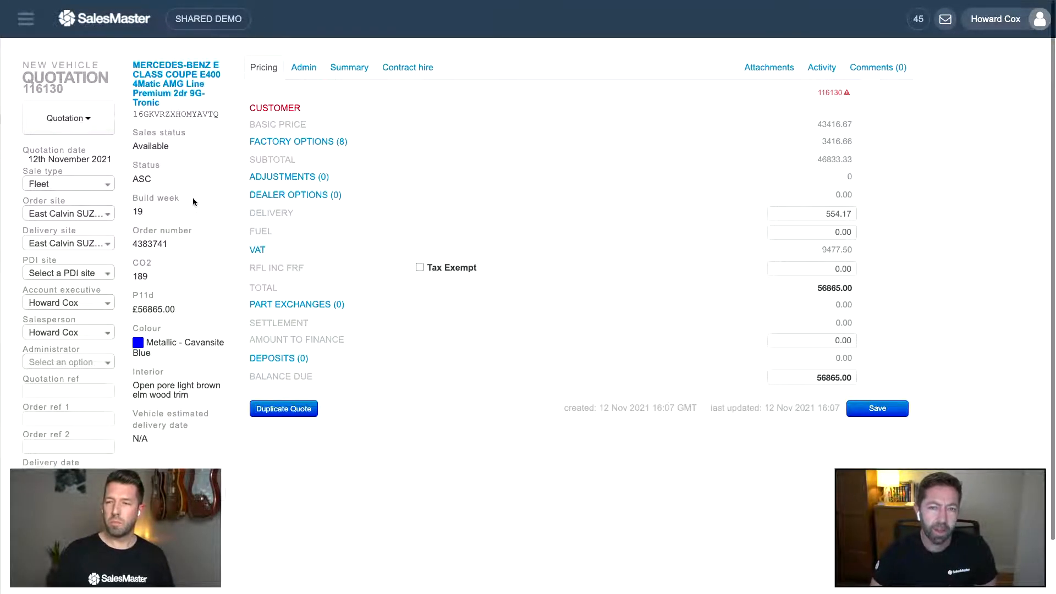
left_click(79, 185)
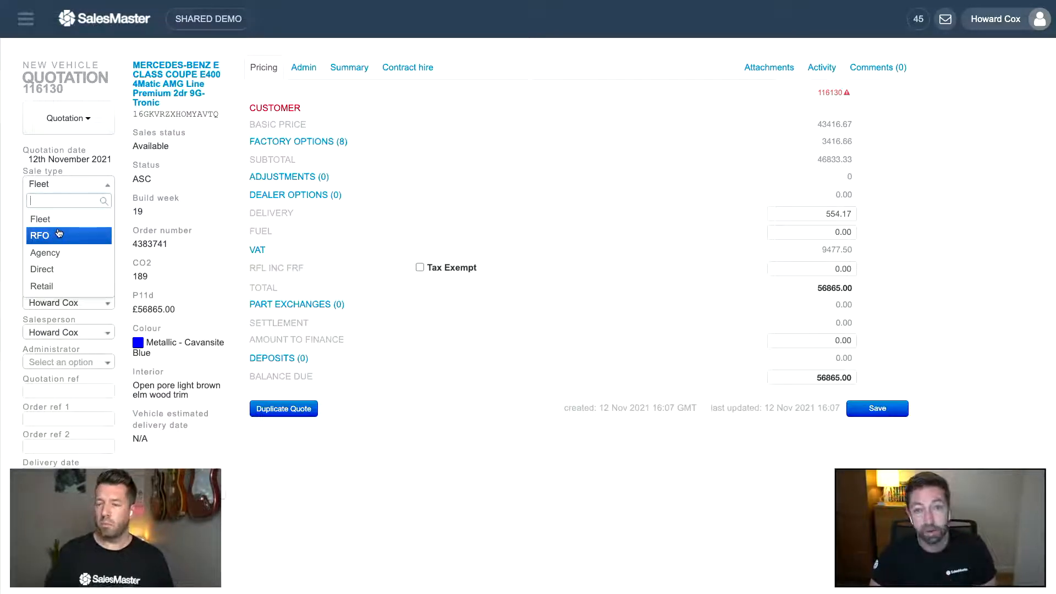
- Keep Fleet as the sale type and choose FleetBase Site 001 as the order site
left_click(72, 219)
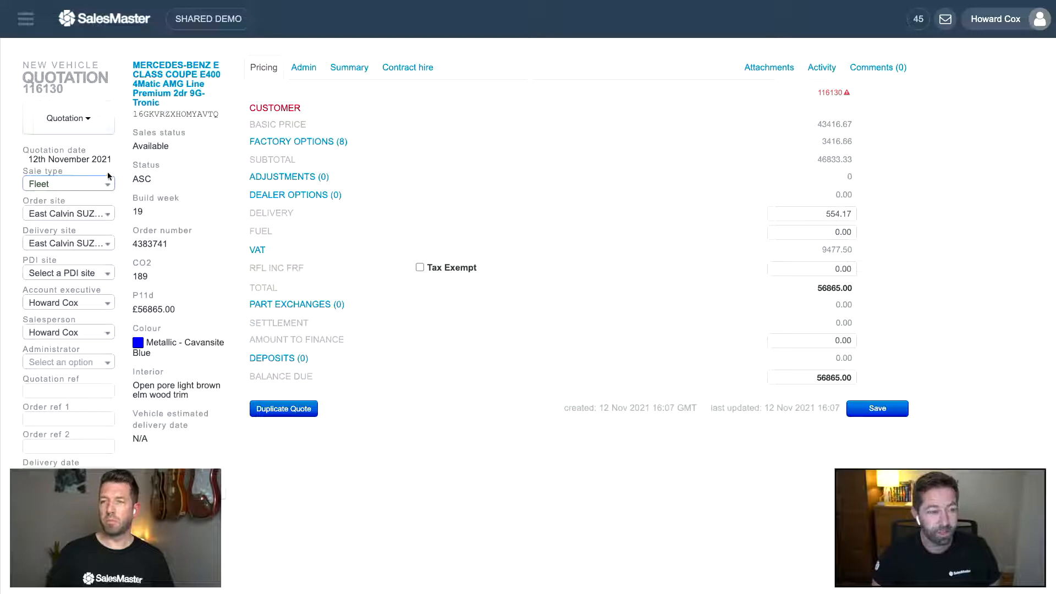
left_click(57, 217)
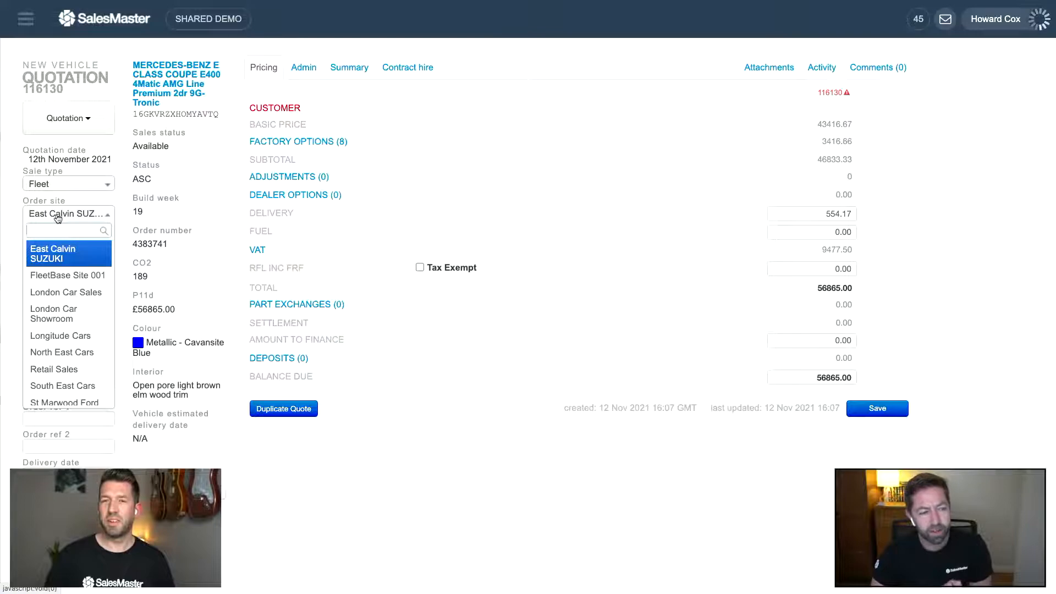
scroll(58, 291, "down", 1)
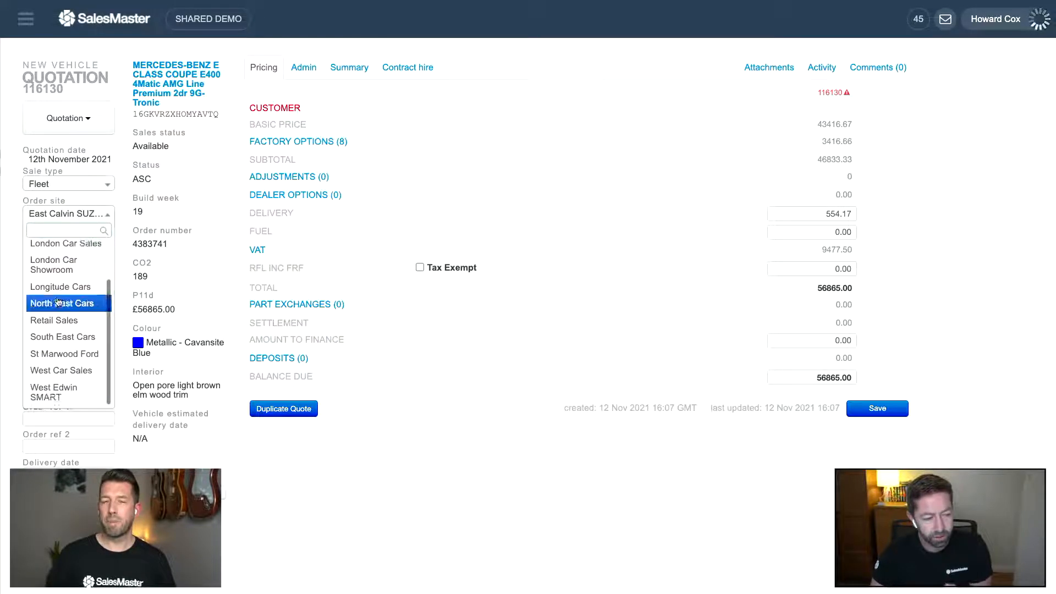
scroll(57, 302, "down", 1)
scroll(64, 275, "up", 2)
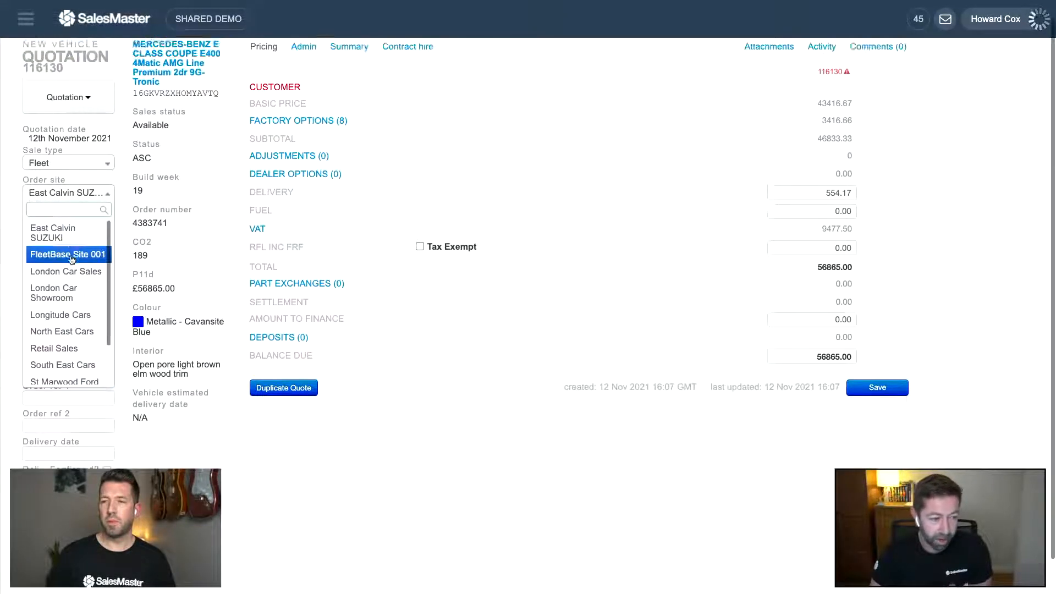
scroll(71, 259, "up", 1)
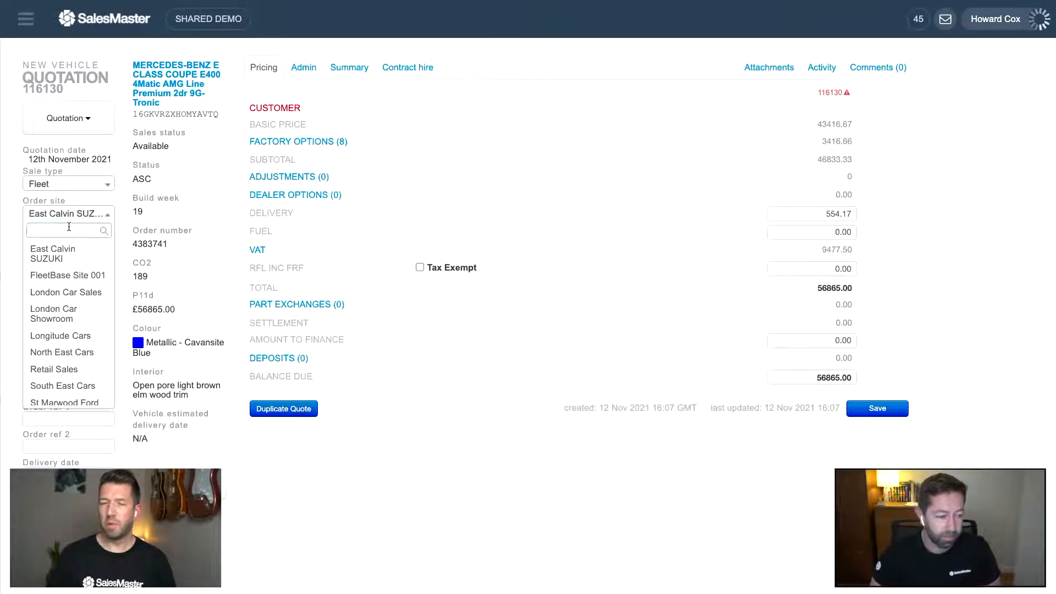
type("me")
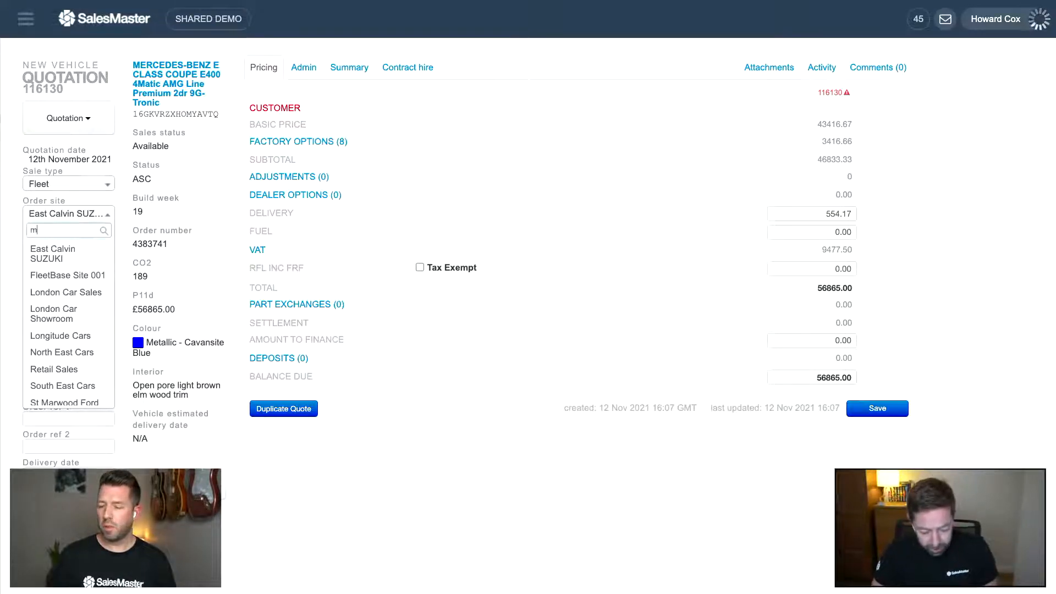
key("BackSpace")
key("BackSpace")
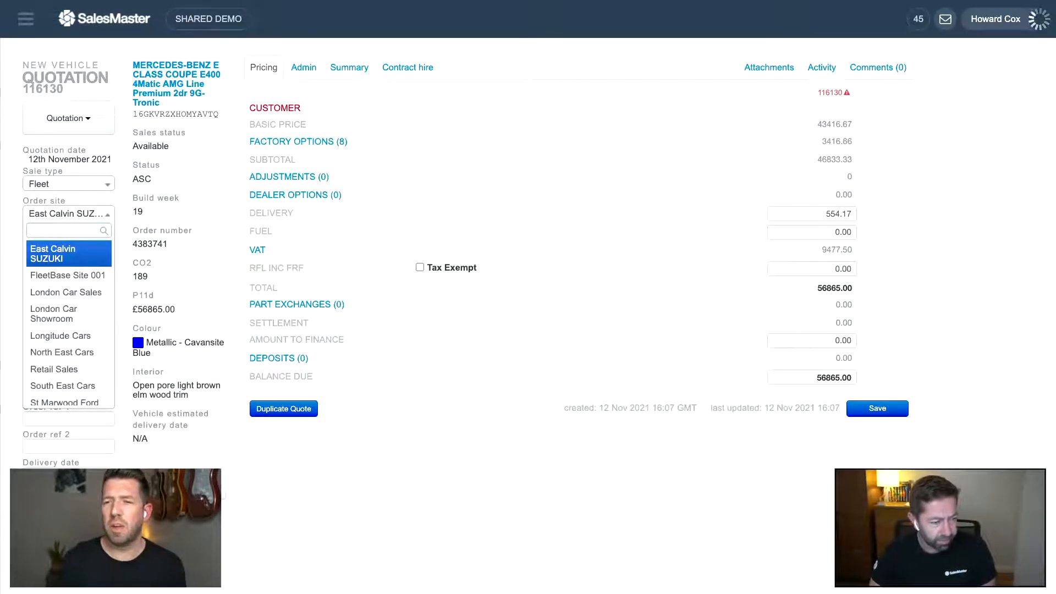
left_click(71, 280)
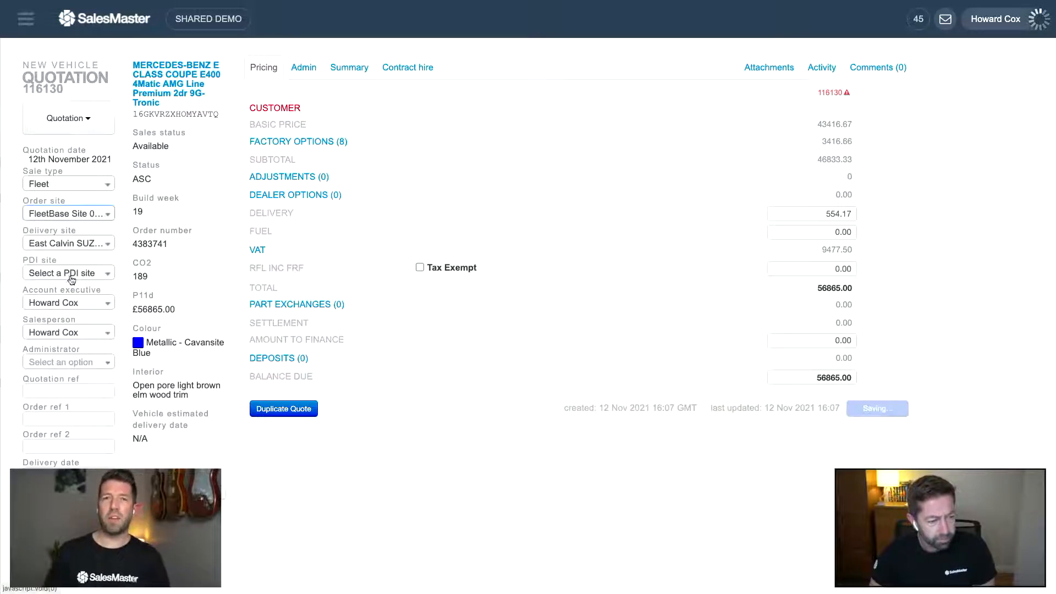
- Choose London Car Sales in both the Delivery site and PDI site dropdowns
left_click(77, 248)
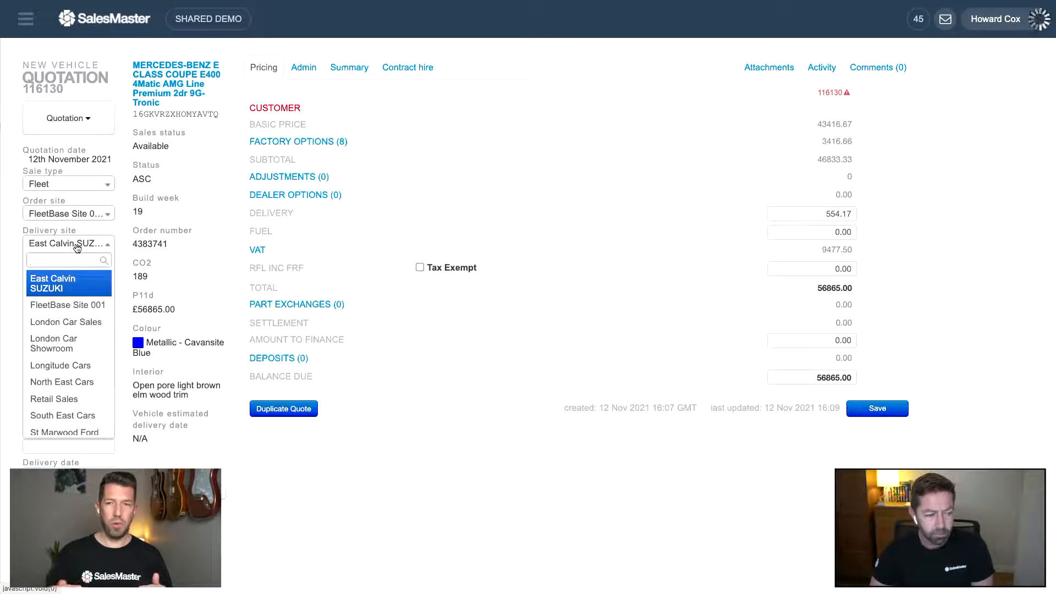
left_click(74, 304)
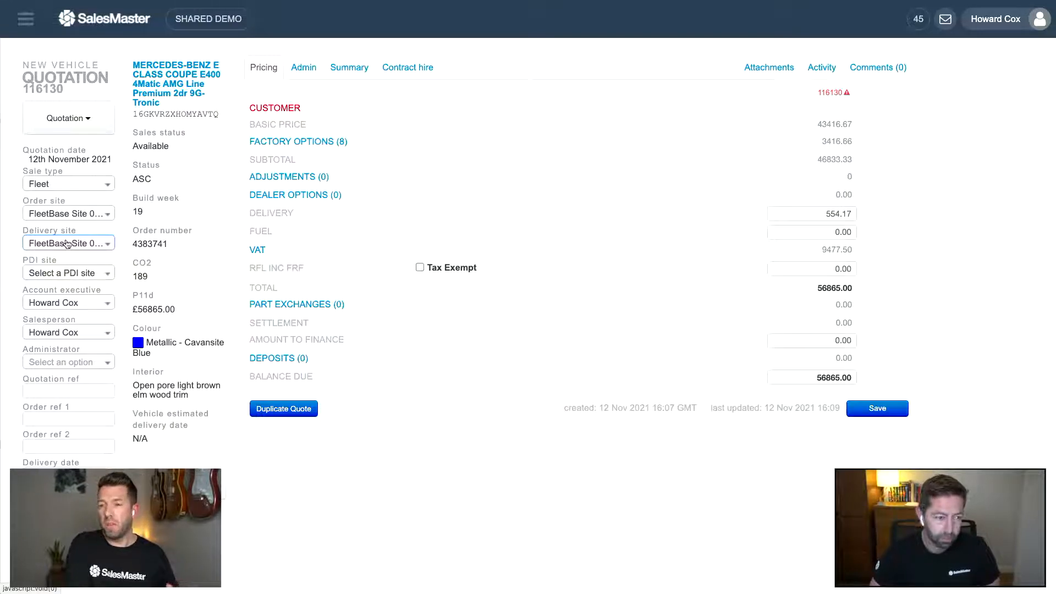
left_click(68, 244)
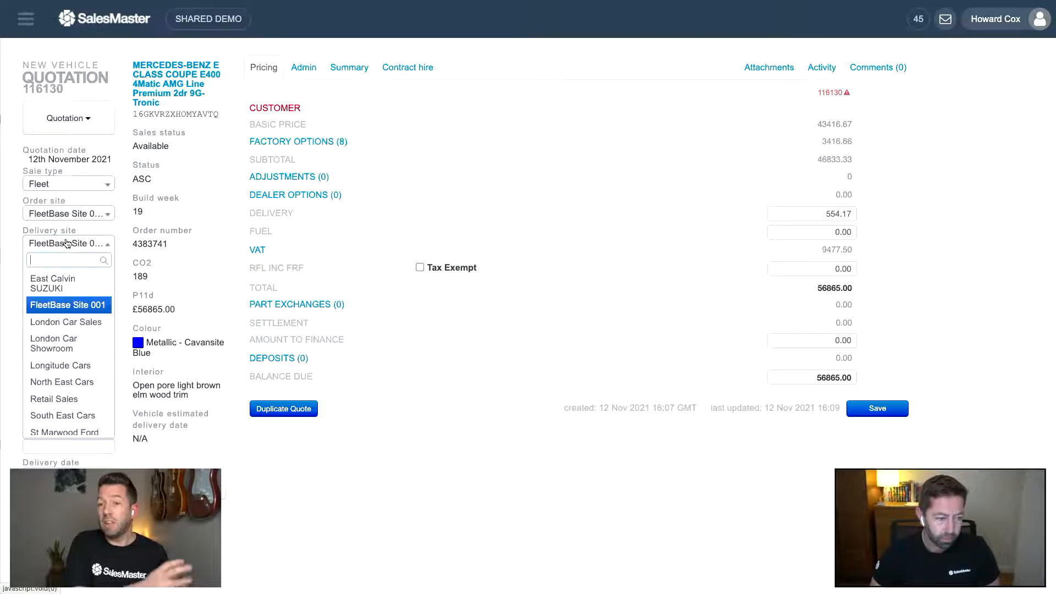
left_click(87, 320)
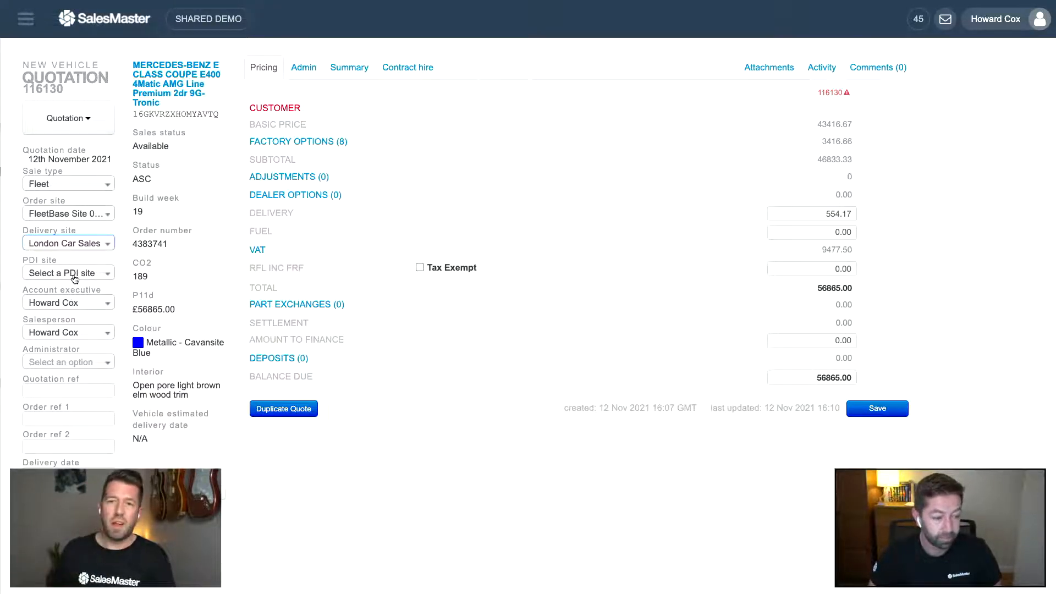
left_click(75, 274)
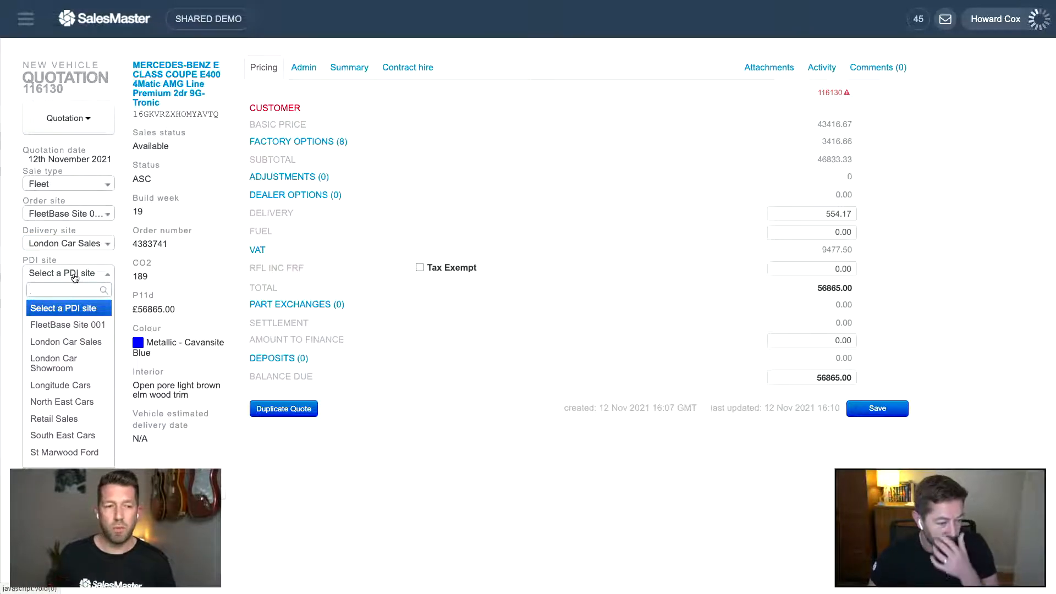
left_click(74, 344)
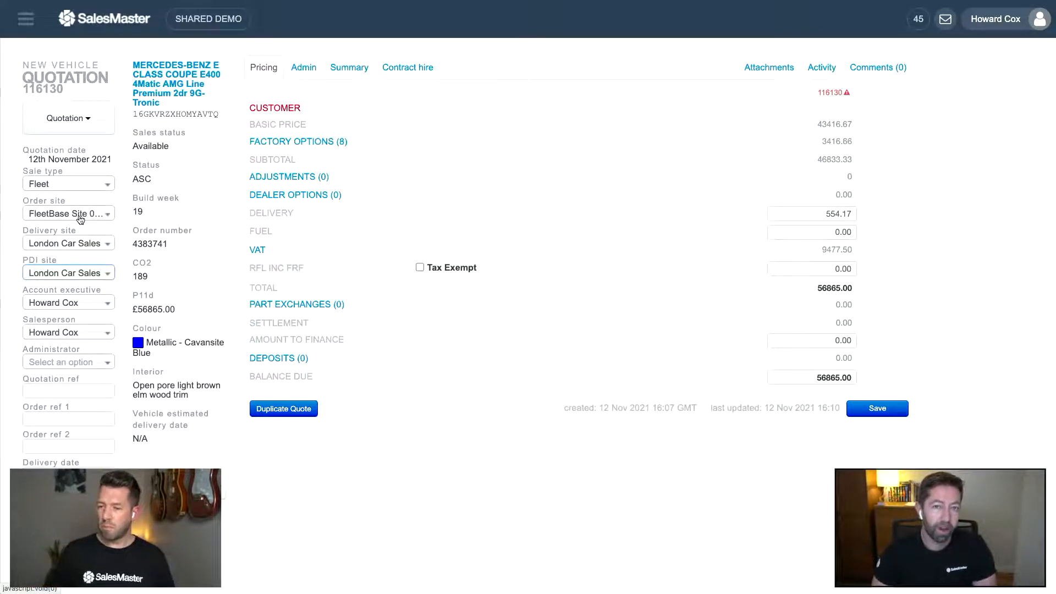
- Recheck the PDI site list and leave it at London Car Sales
left_click(50, 271)
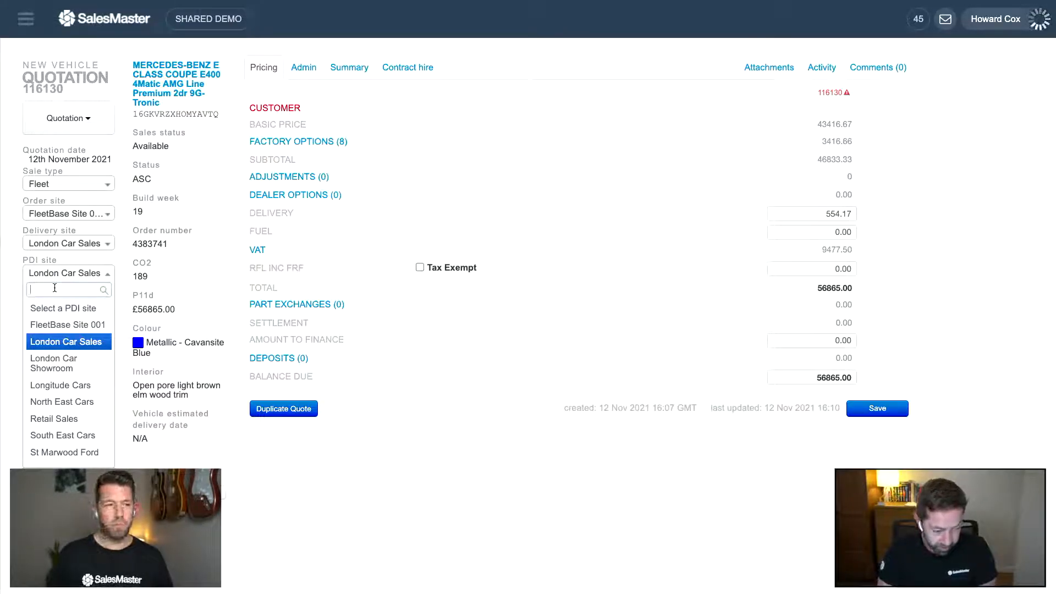
type("sou")
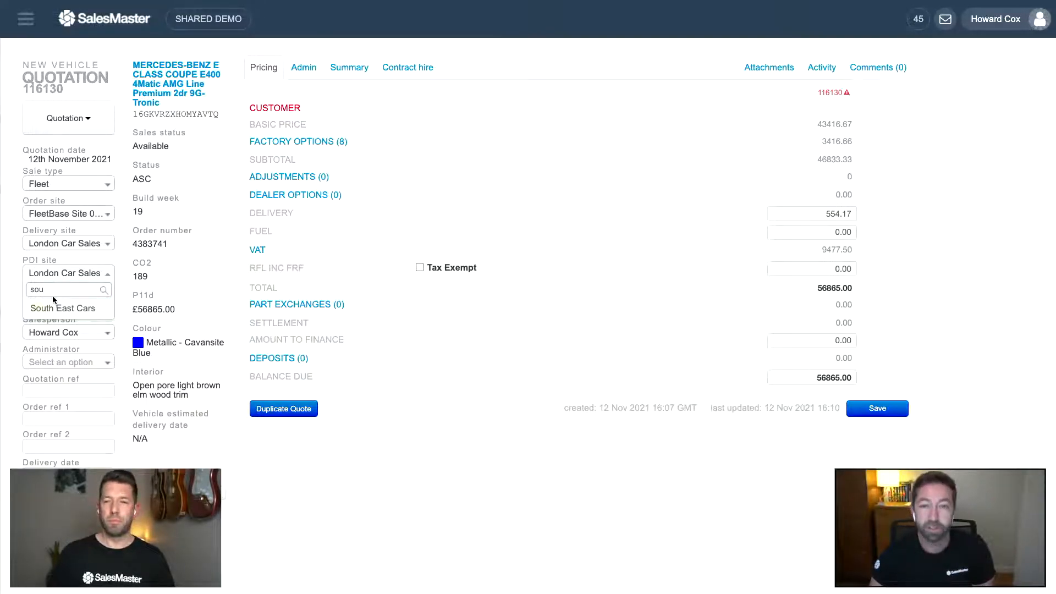
left_click(13, 280)
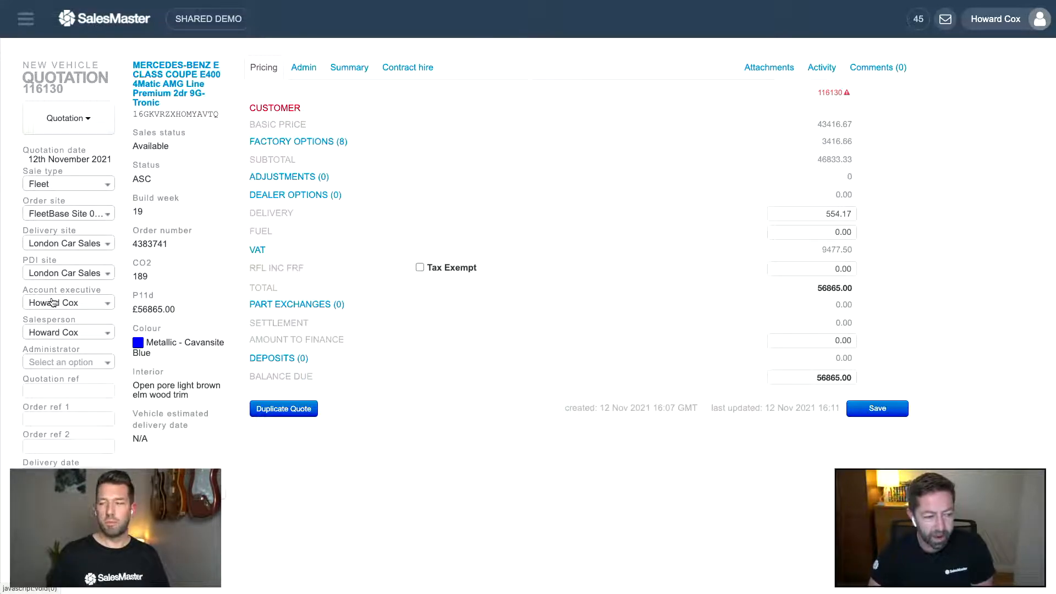
- Keep the existing account executive and salesperson, then bring up the Administrator list
left_click(53, 302)
left_click(53, 302)
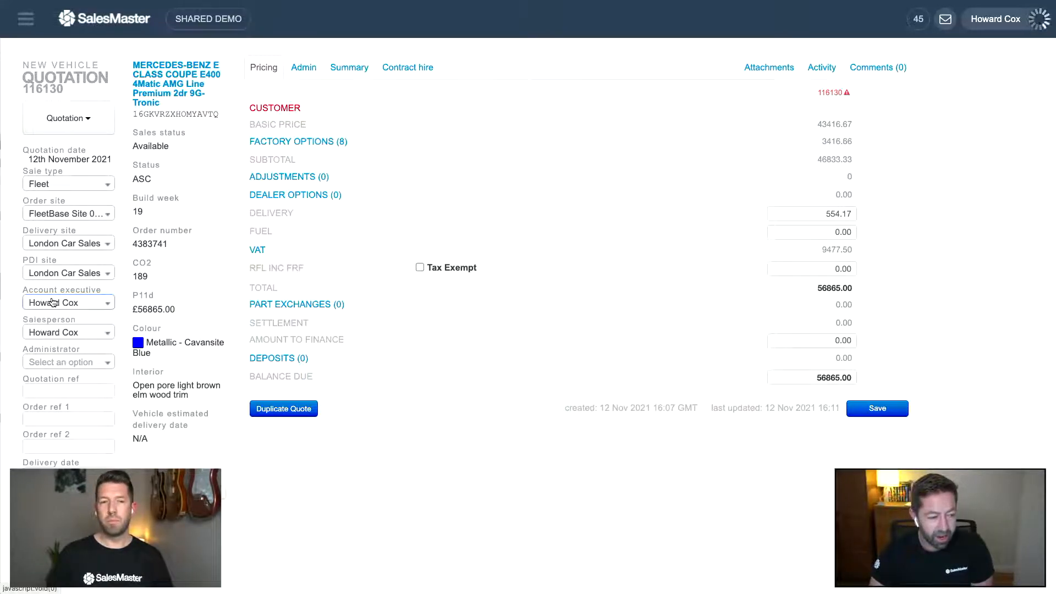
left_click(54, 335)
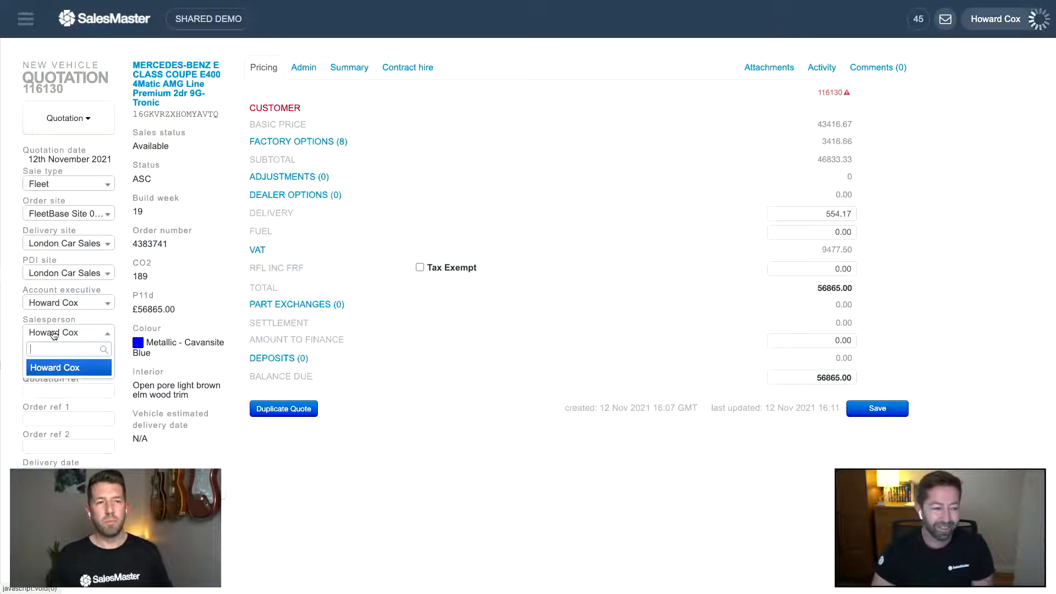
left_click(54, 334)
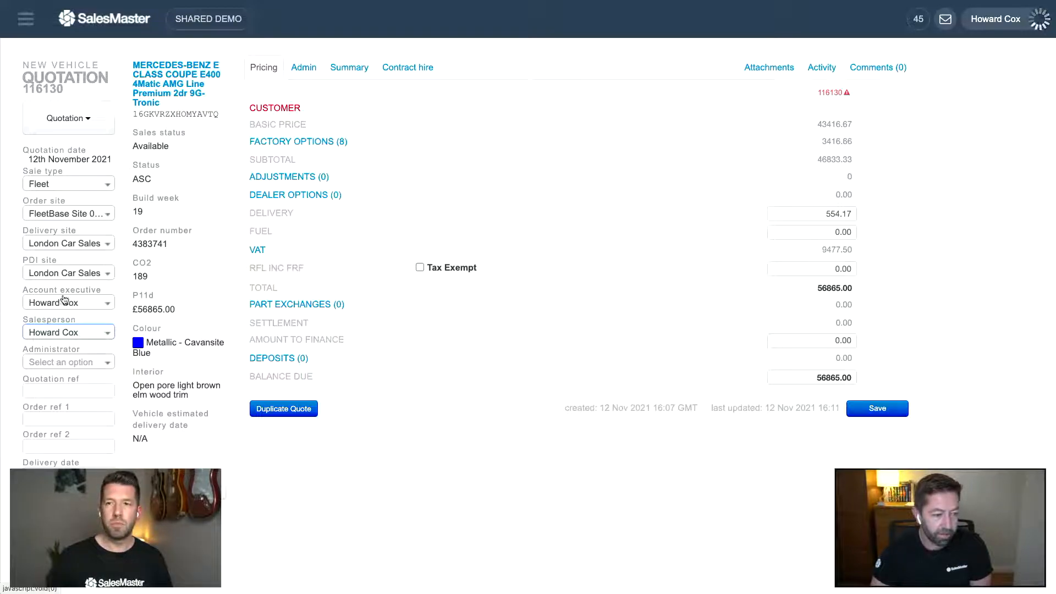
left_click(63, 331)
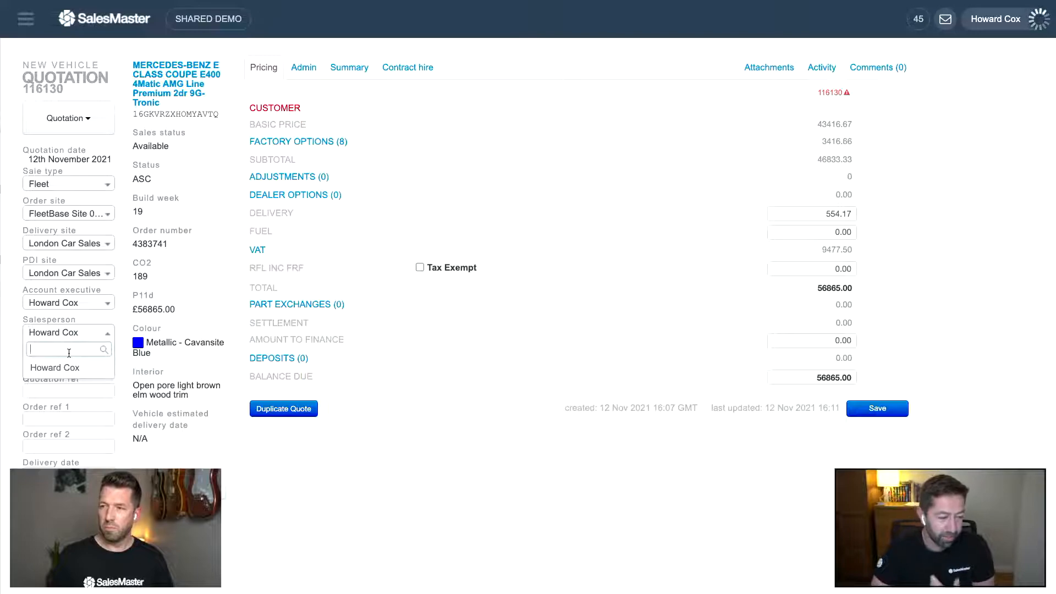
left_click(13, 317)
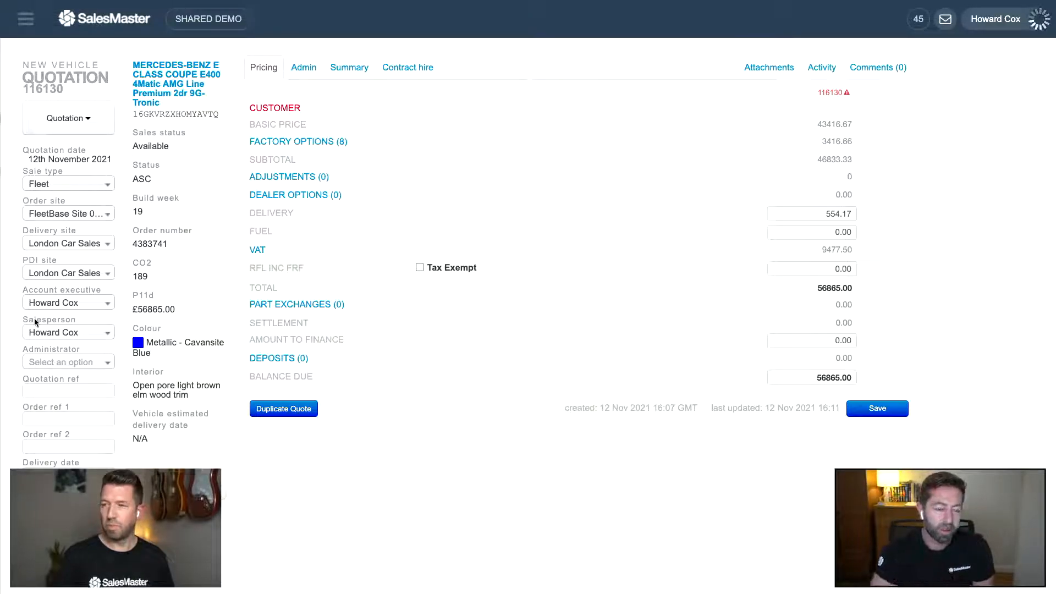
left_click(70, 365)
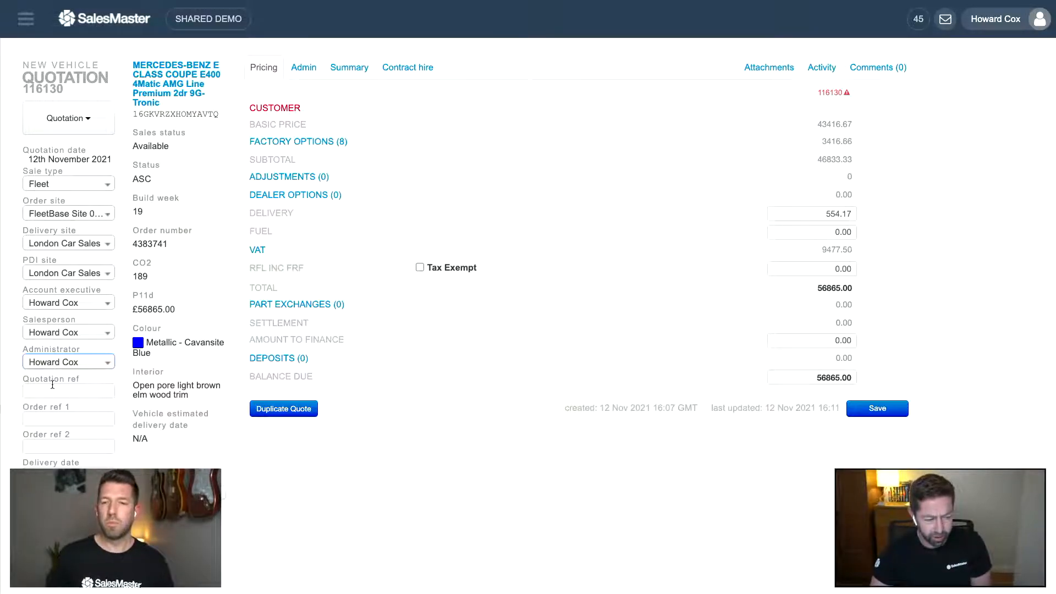
- Enter 989898 as the quotation reference
left_click(53, 386)
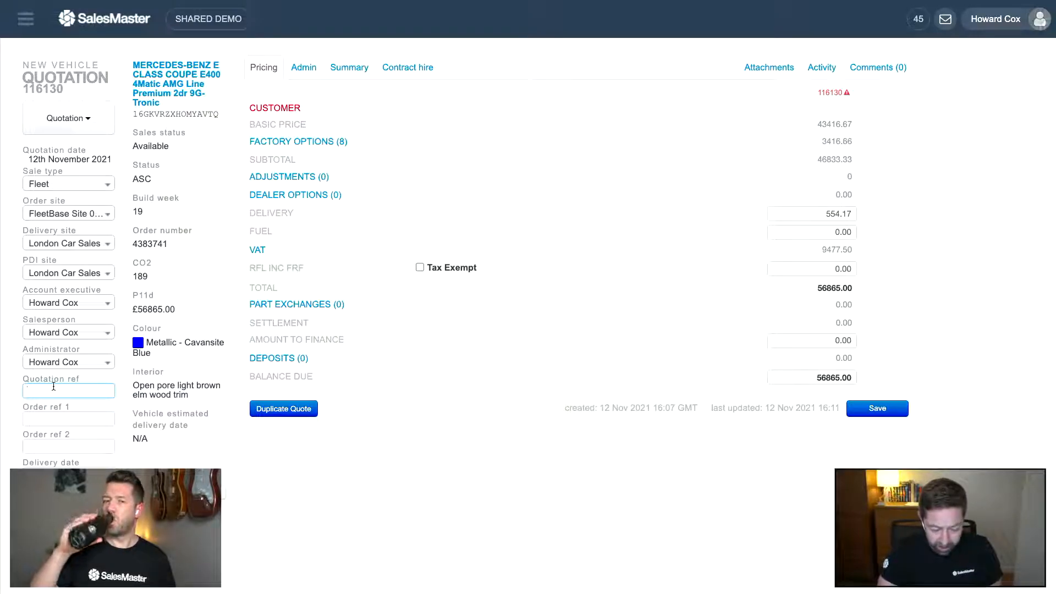
type("989898")
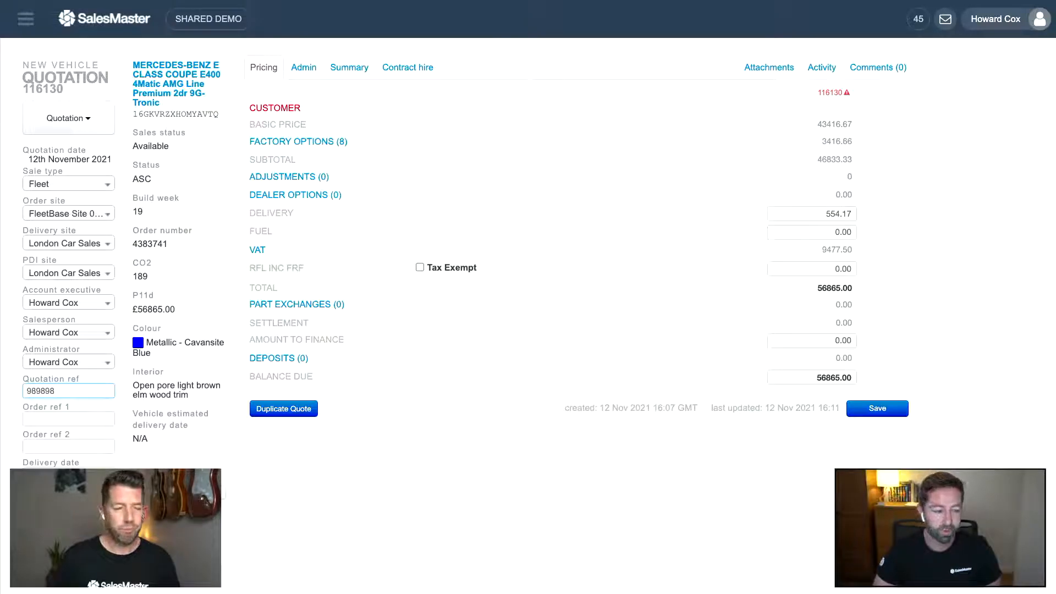
left_click(48, 417)
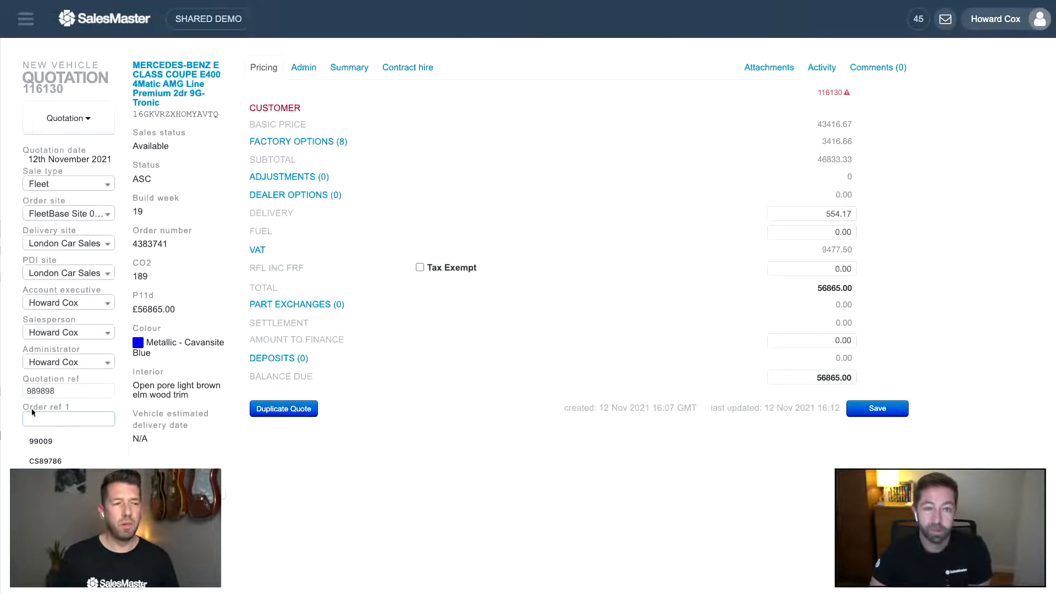
left_click(15, 400)
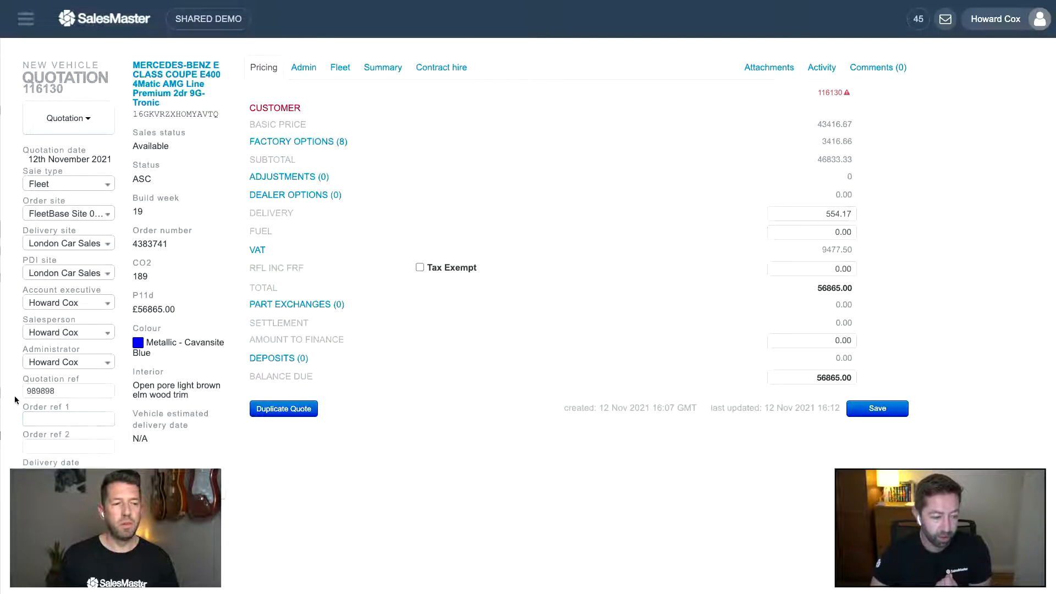
- Enter 12345 as the first order reference
left_click(54, 416)
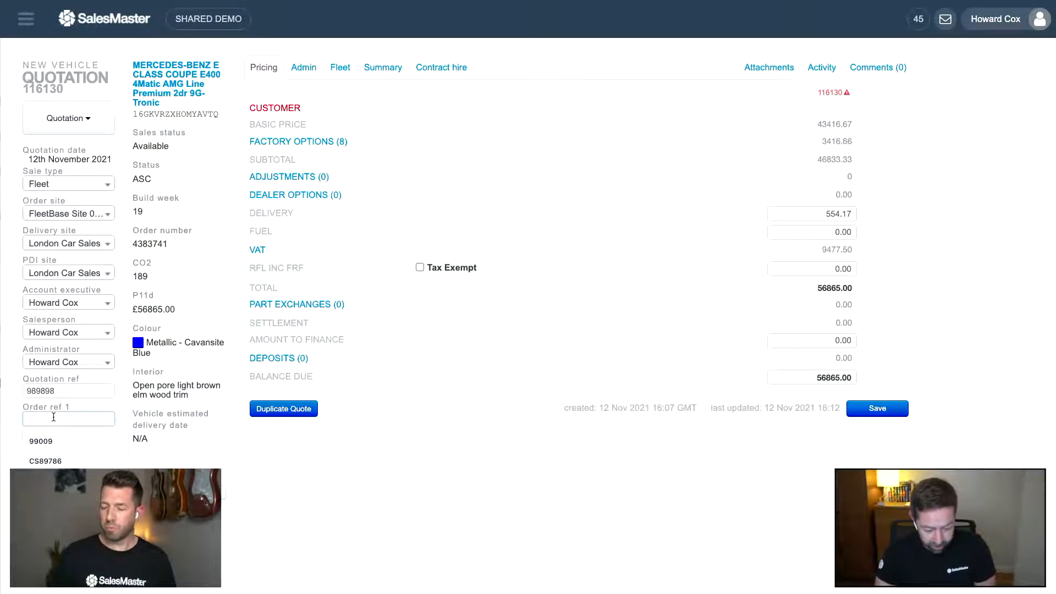
type("C")
key("BackSpace")
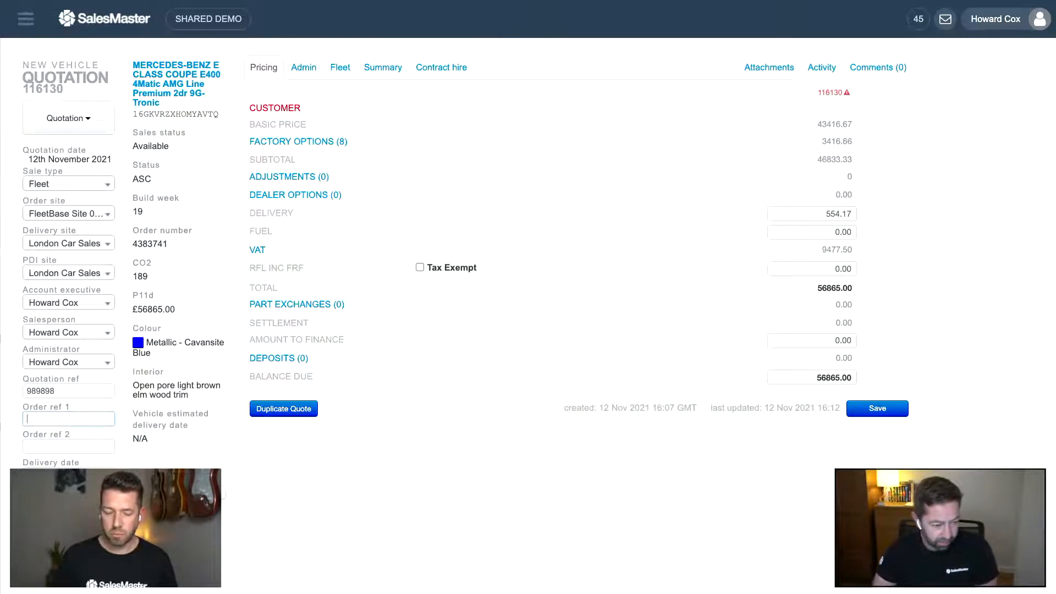
type("12345")
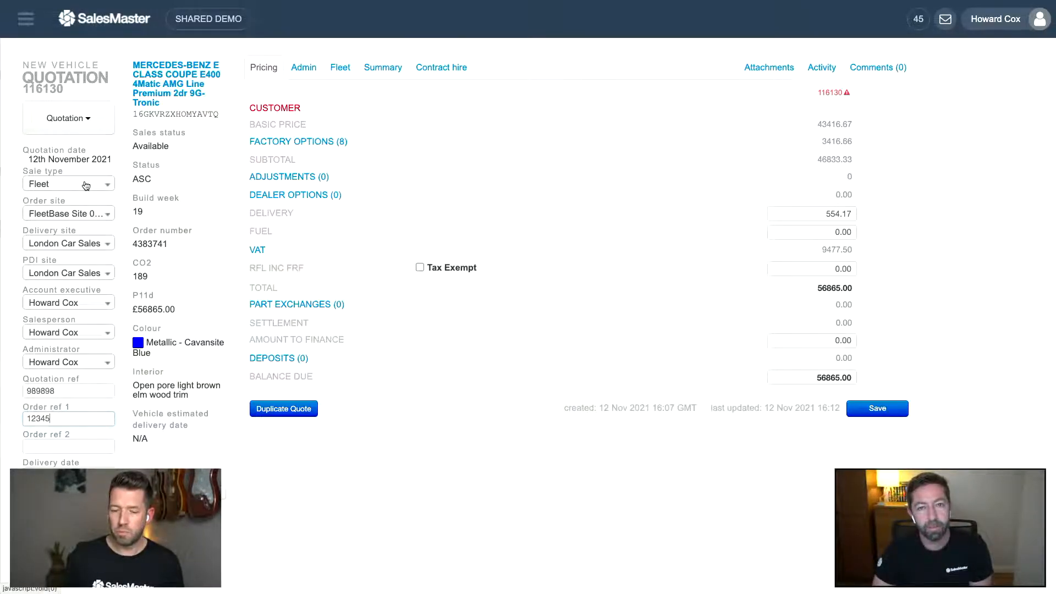
left_click(94, 120)
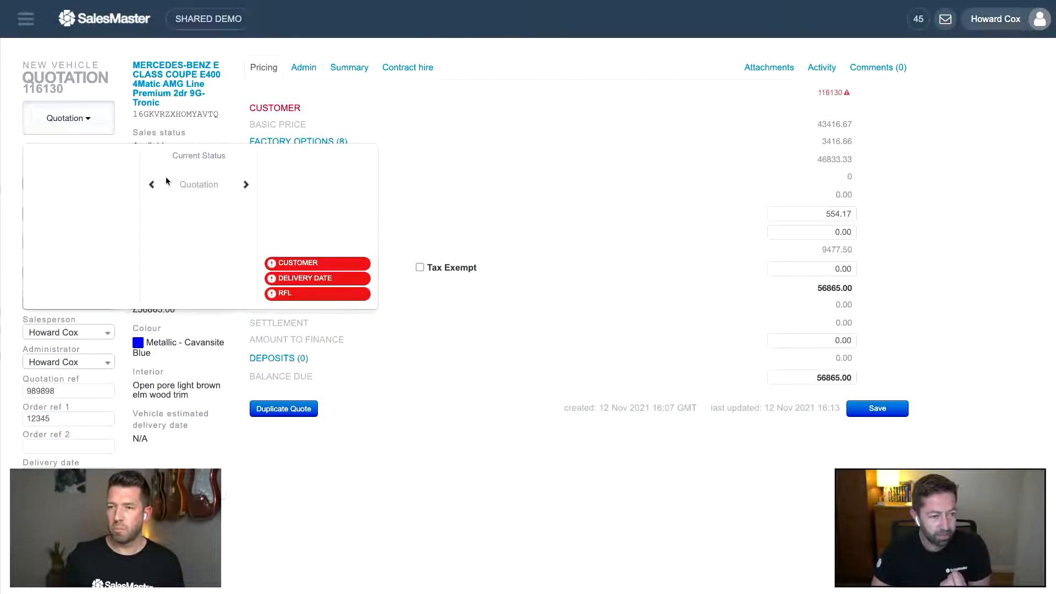
mouse_move(303, 268)
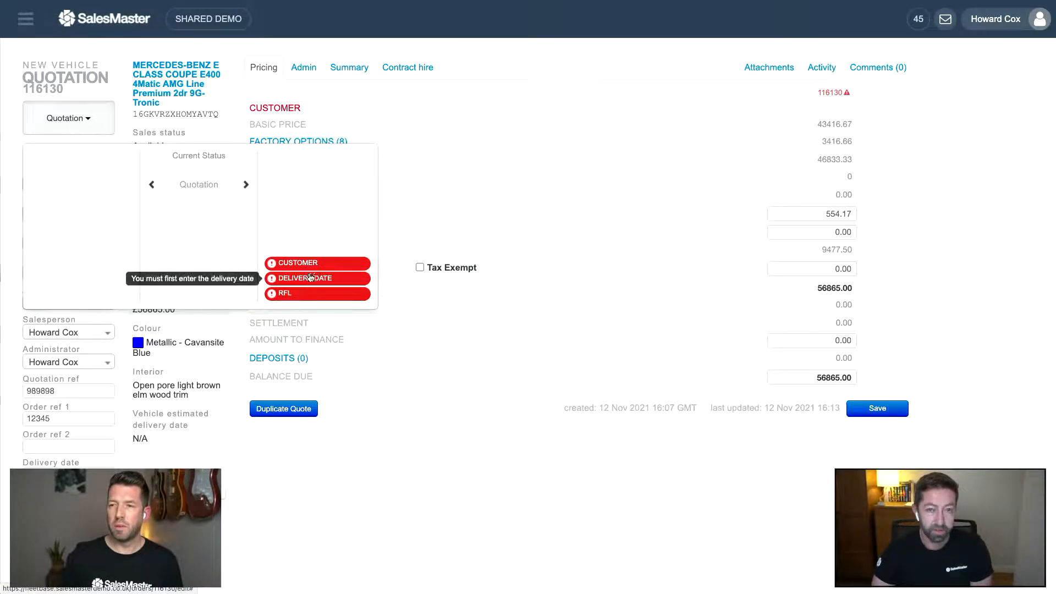
left_click(410, 198)
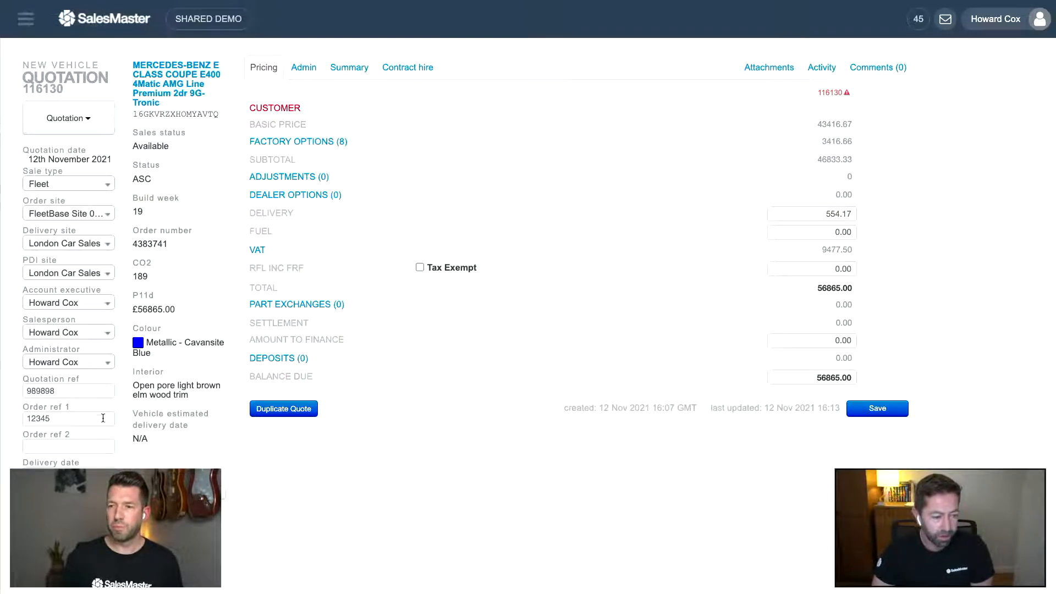
- Pick 30 November 2021 as the delivery date from the calendar
left_click(71, 468)
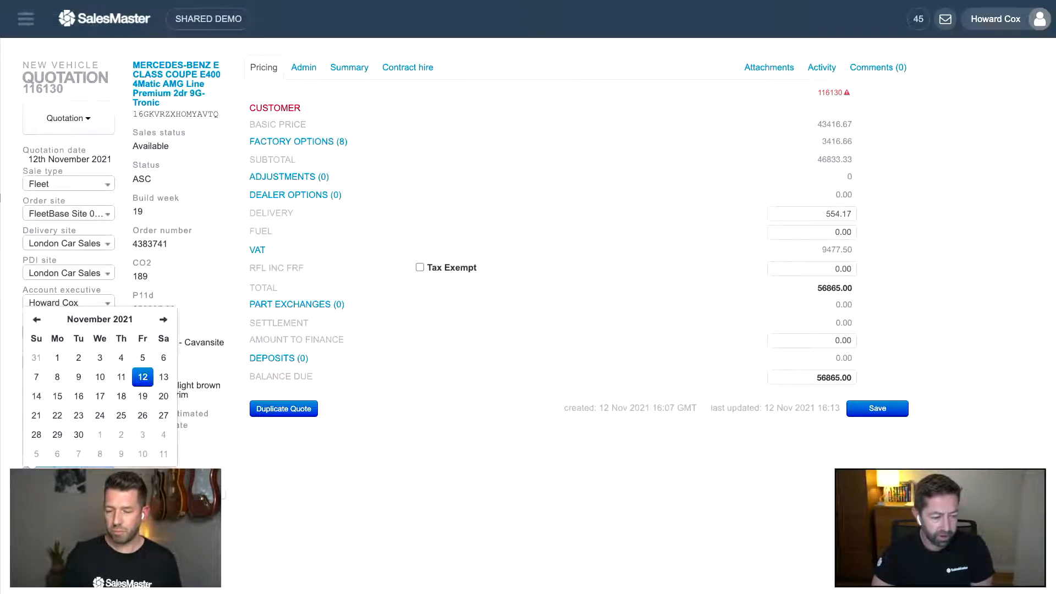
left_click(79, 435)
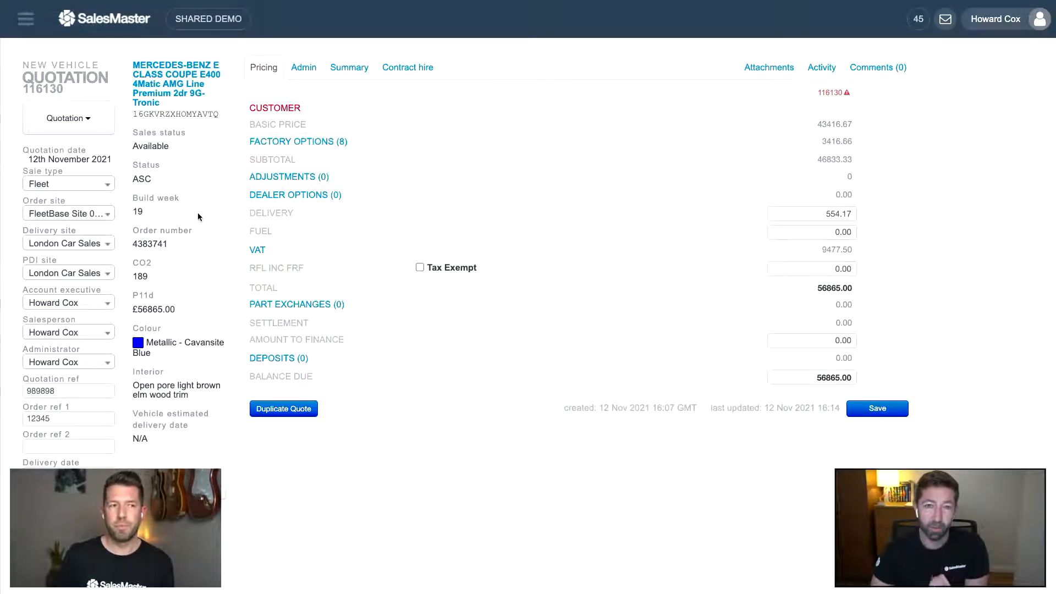
- Expand the red CUSTOMER section in the Pricing tab
left_click(269, 113)
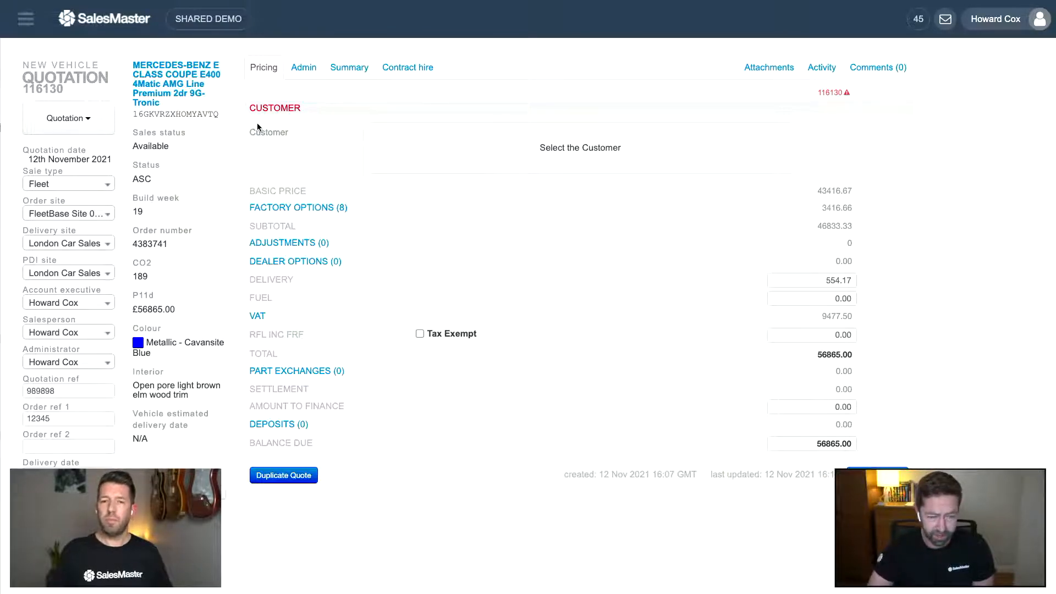
- Search the customer contacts for 'salesmaster', returning 4 matching contacts
left_click(489, 160)
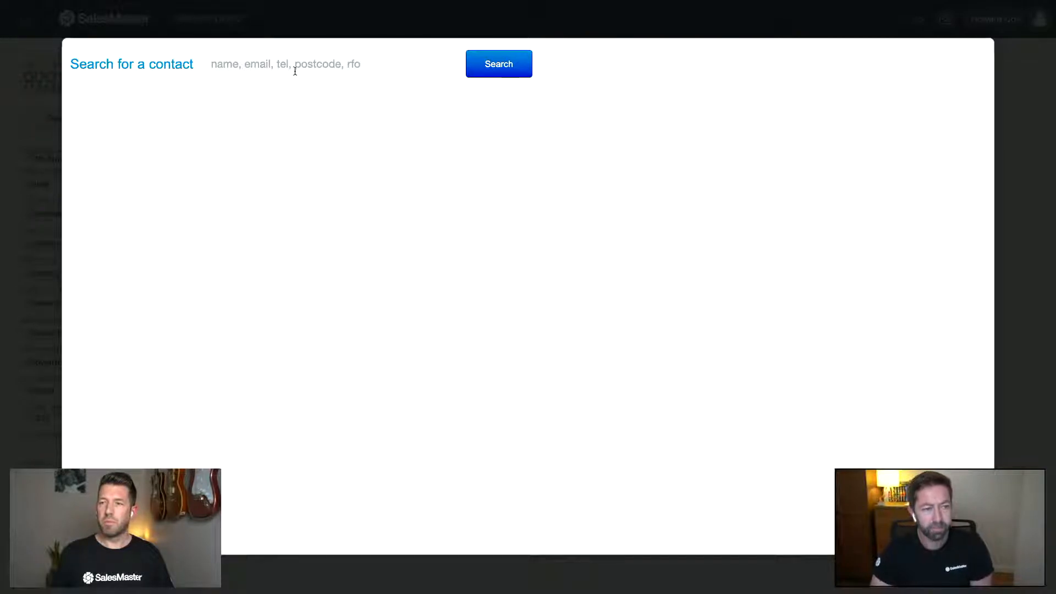
type("salesmaster")
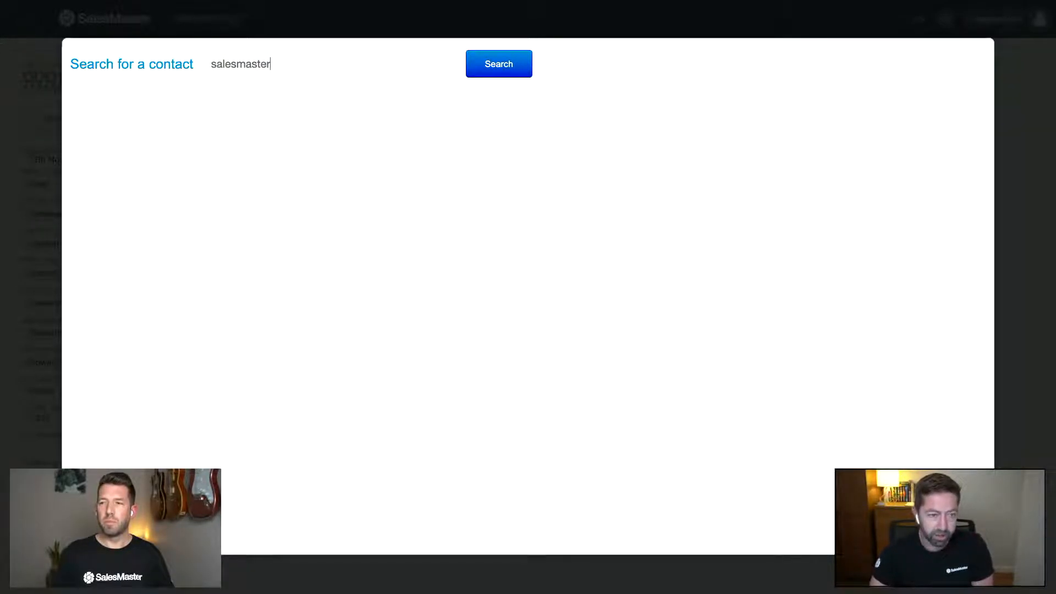
left_click(477, 72)
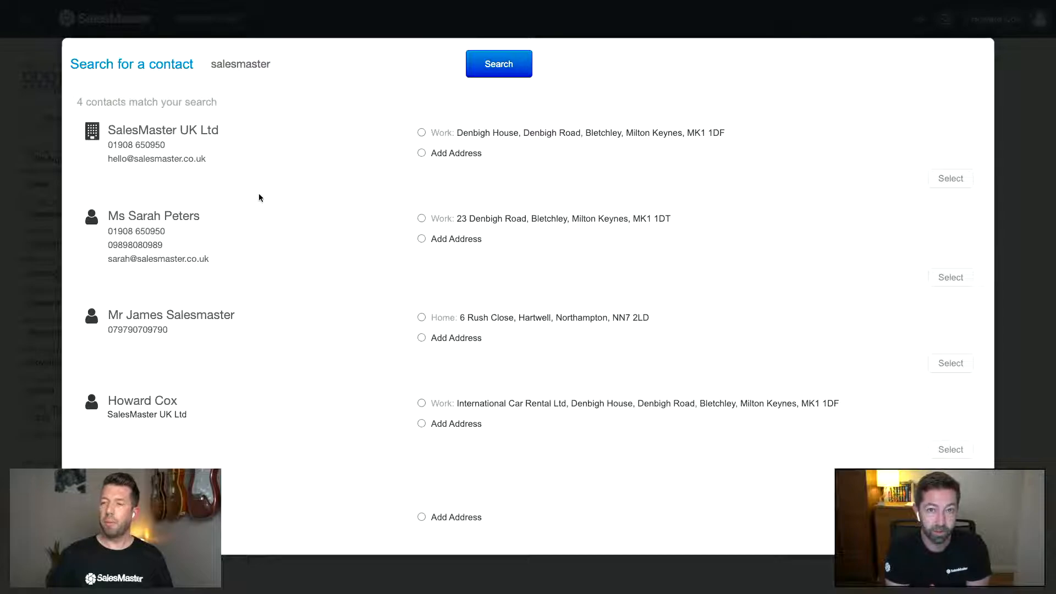
- Assign SalesMaster UK Ltd's work address as the customer, then collapse the customer details
left_click(421, 133)
left_click(950, 178)
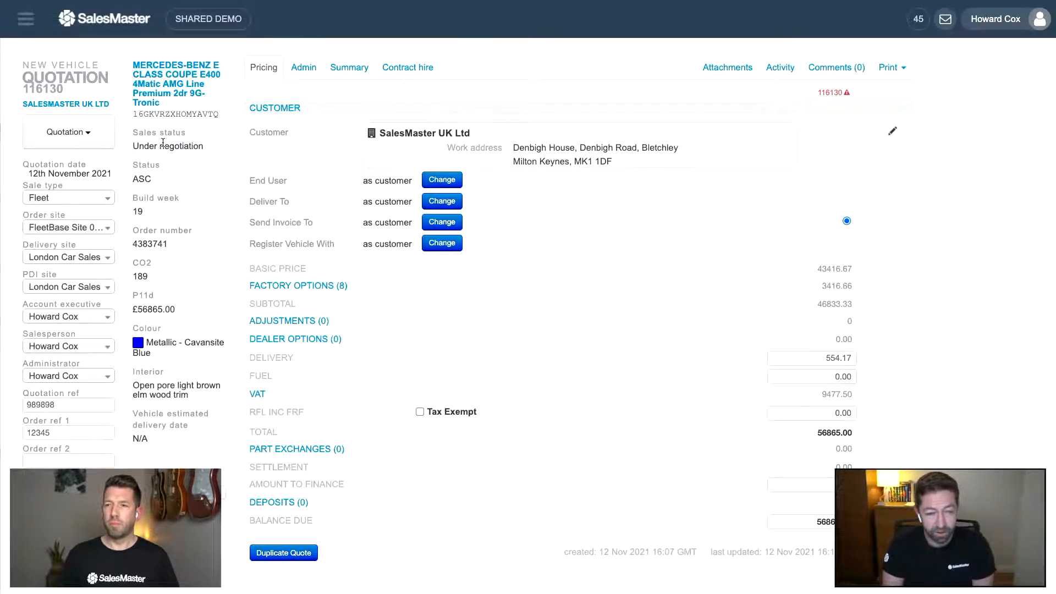
left_click(270, 109)
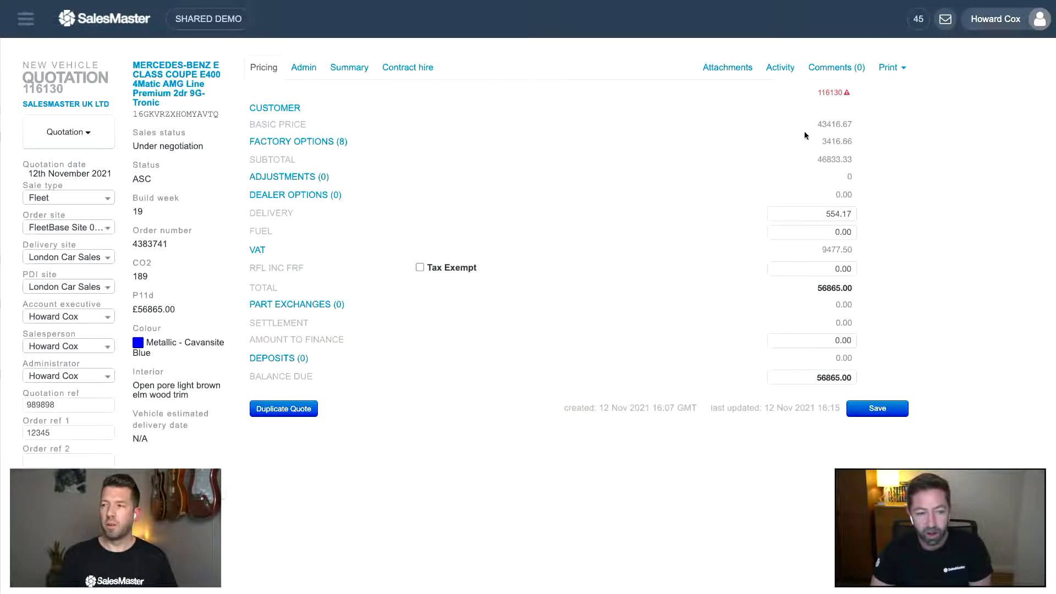
left_click(285, 143)
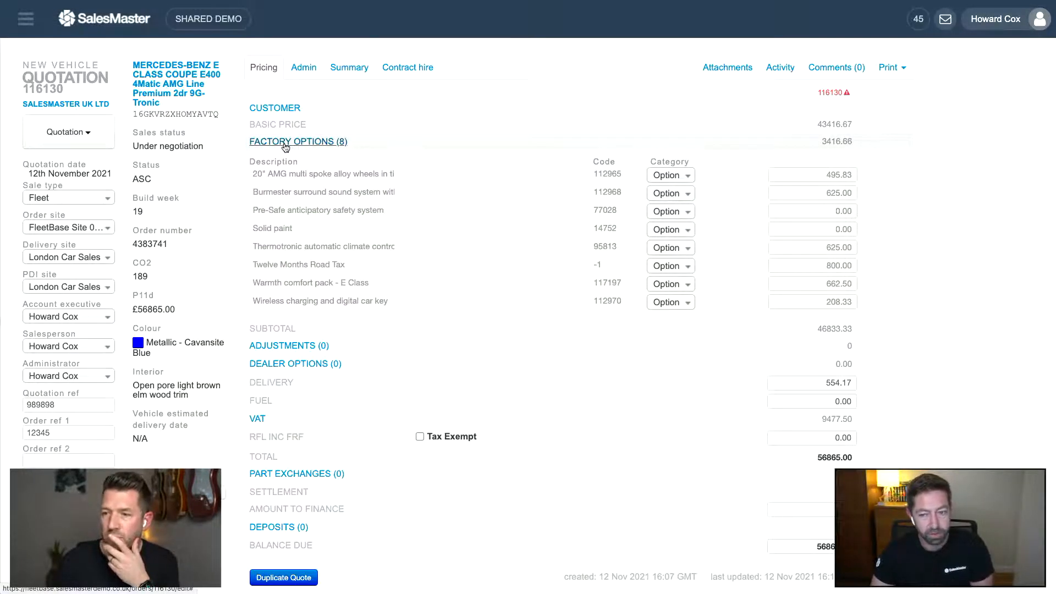
left_click(671, 175)
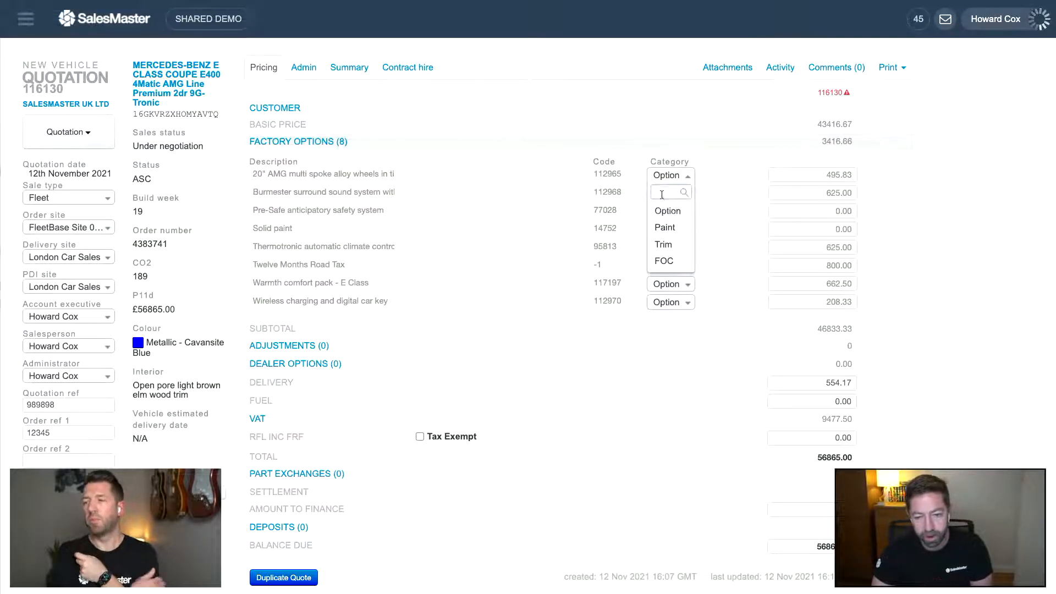
left_click(664, 177)
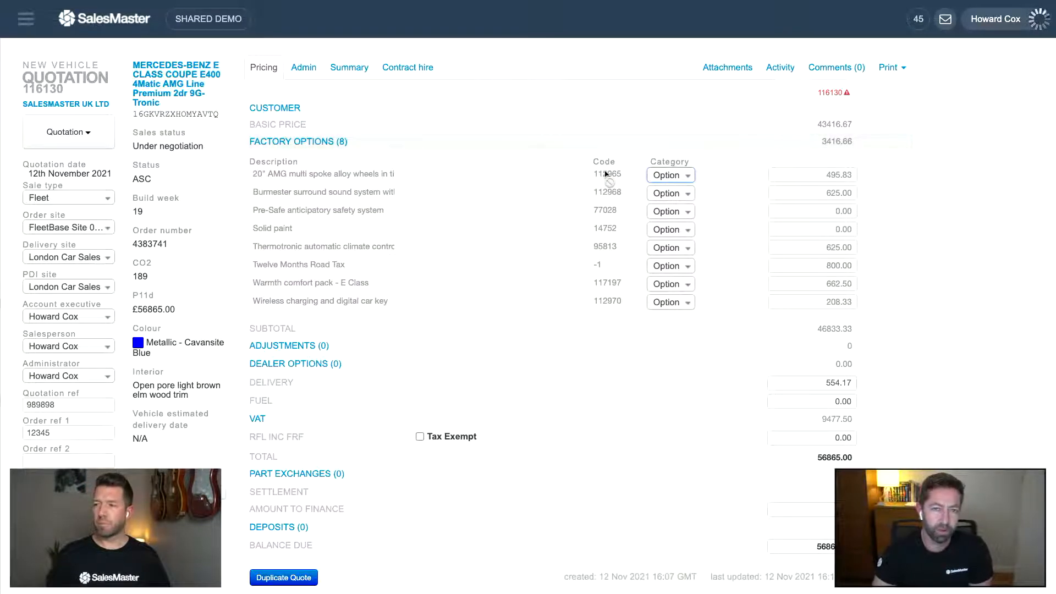
left_click(309, 144)
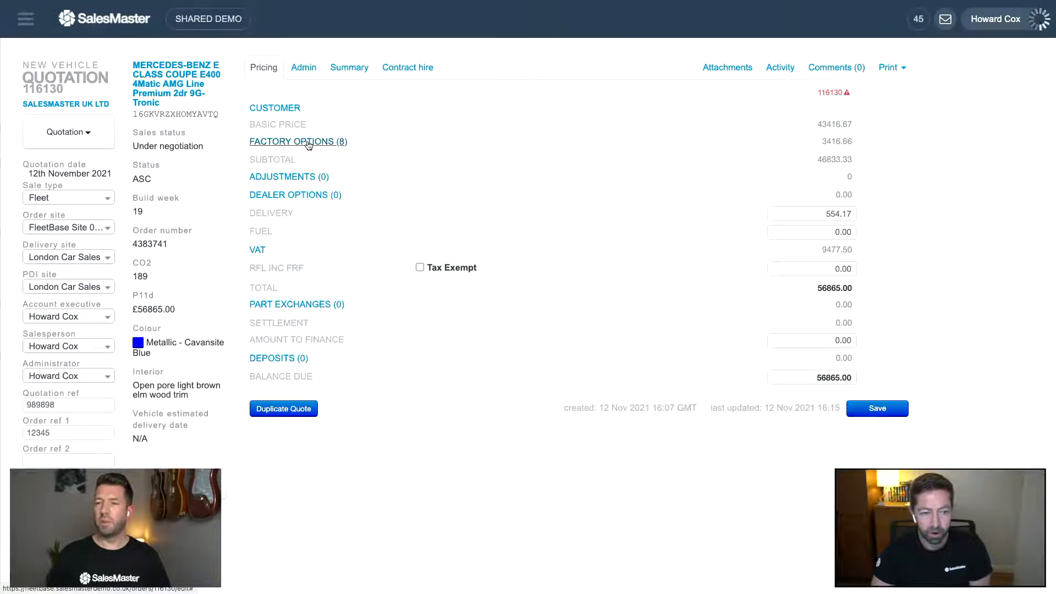
- Add a 'discount' adjustment taking 4% off the subtotal (-1873.33)
left_click(300, 177)
left_click(283, 211)
left_click(309, 211)
type("d")
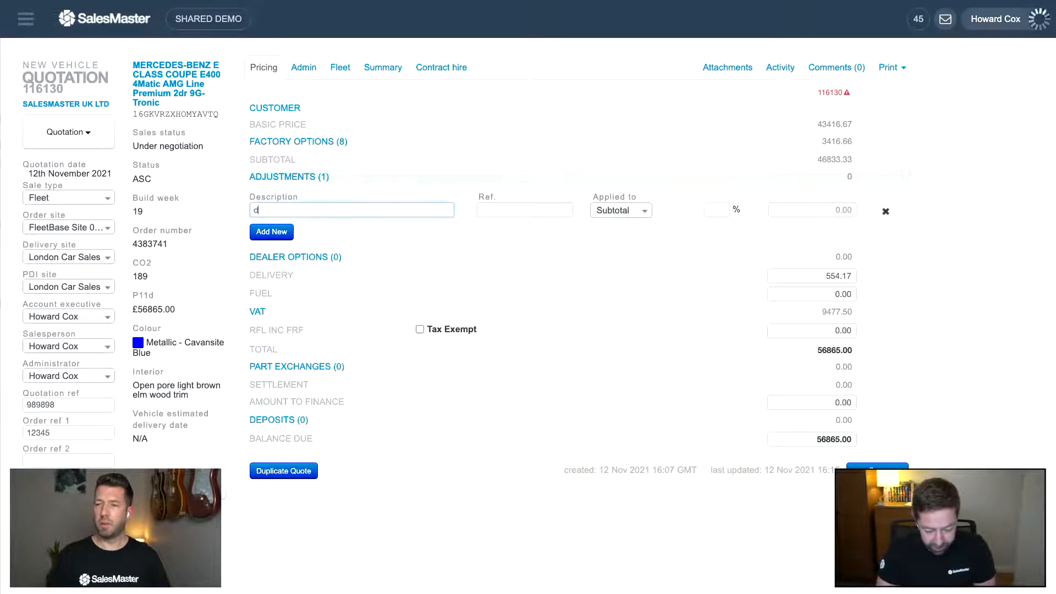
type("iscount")
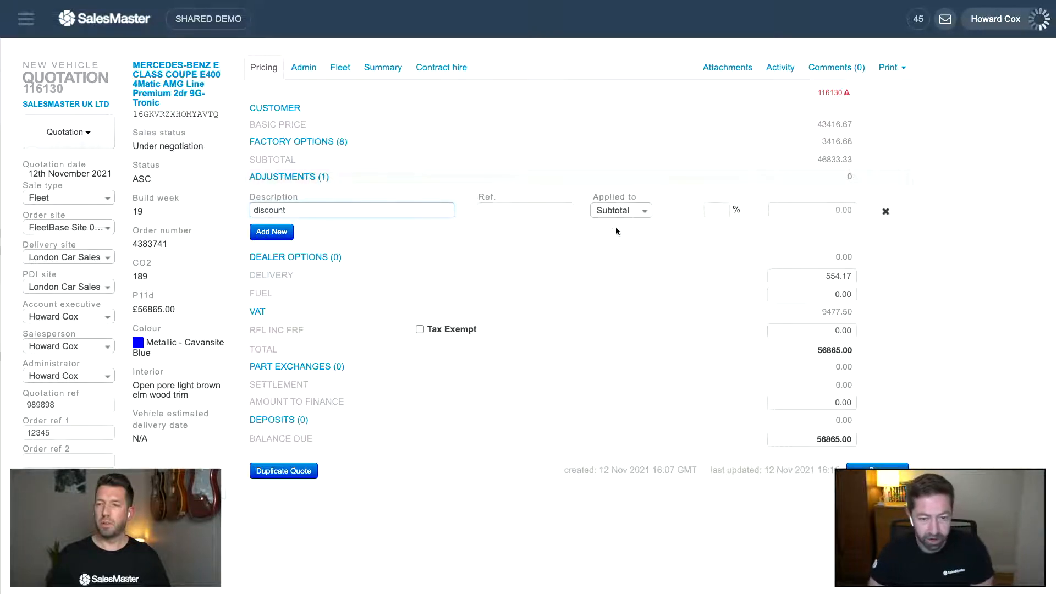
left_click(707, 210)
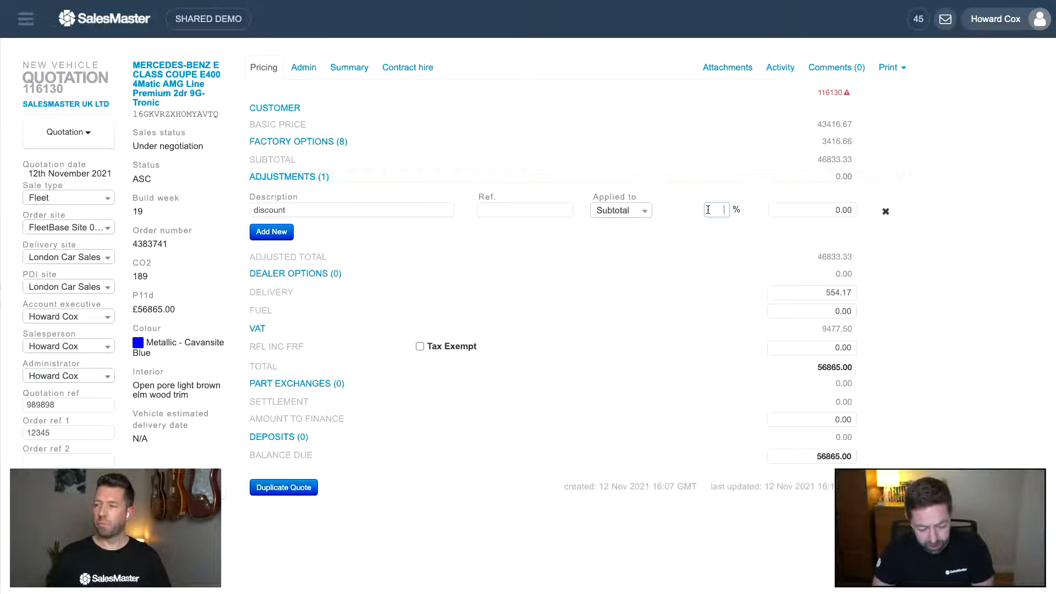
key("Tab")
left_click(764, 236)
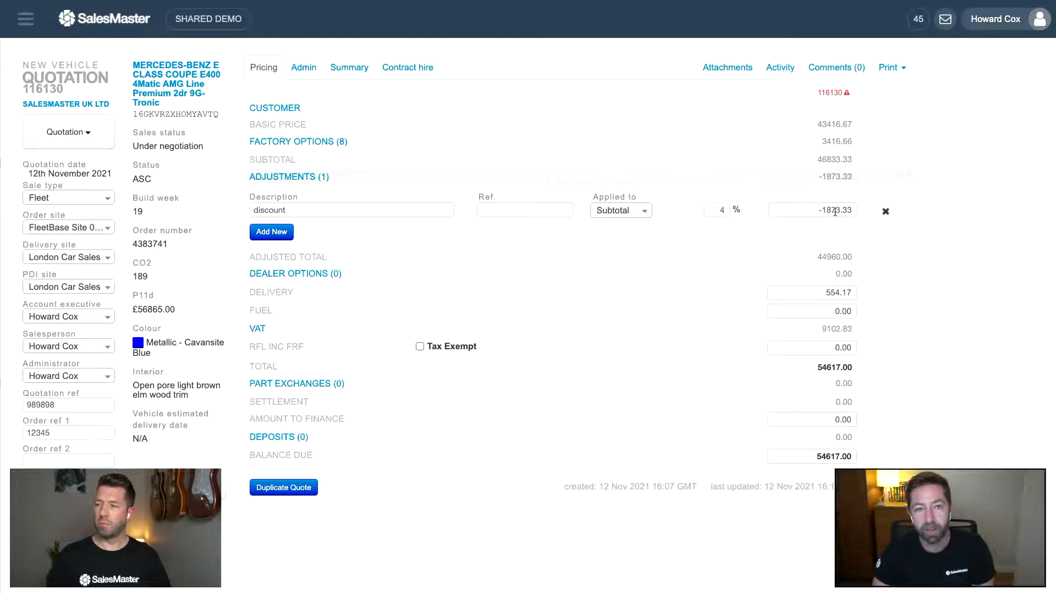
- Add a second adjustment line named Discount1, leaving its amount at zero
left_click(290, 231)
type("Disco")
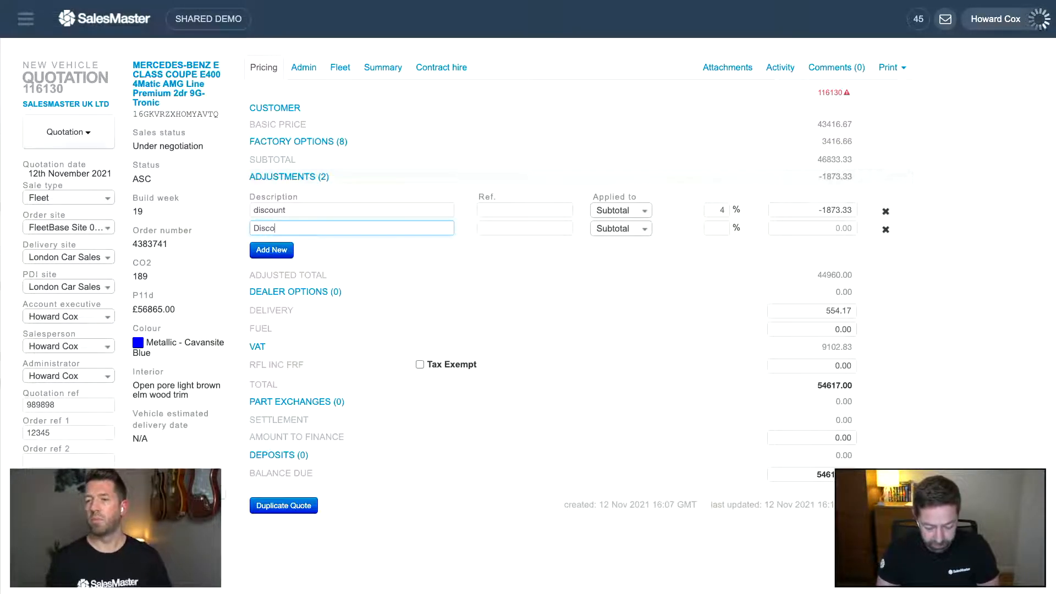
type("unt1")
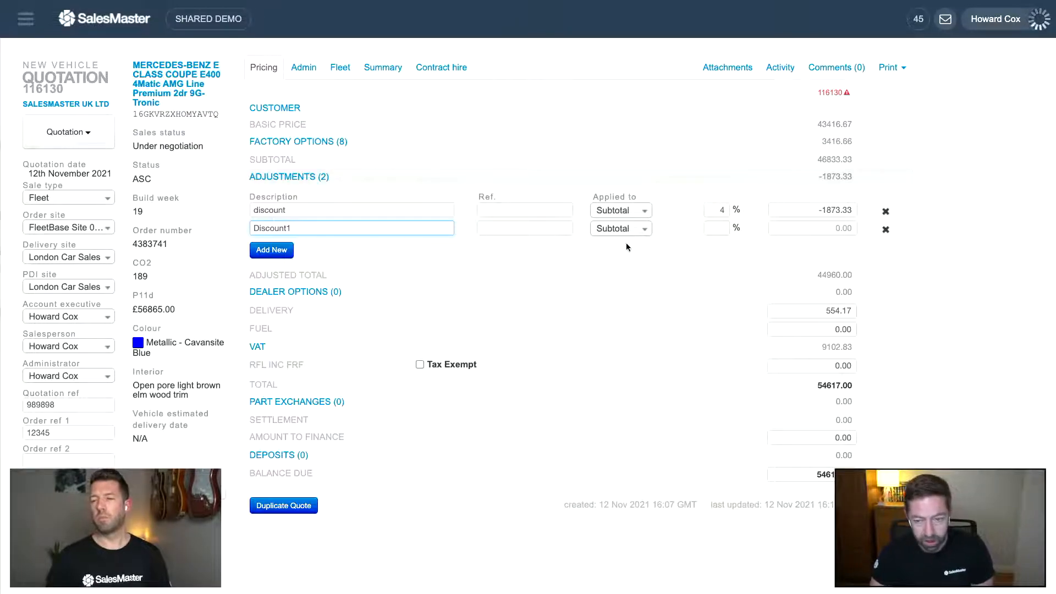
left_click(805, 231)
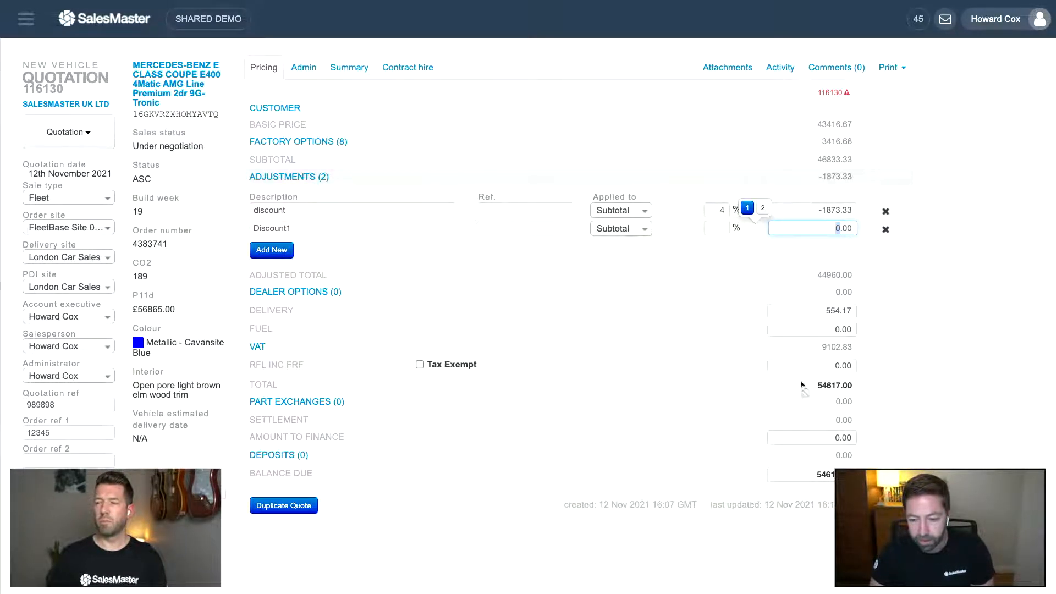
scroll(652, 319, "down", 1)
scroll(654, 323, "up", 1)
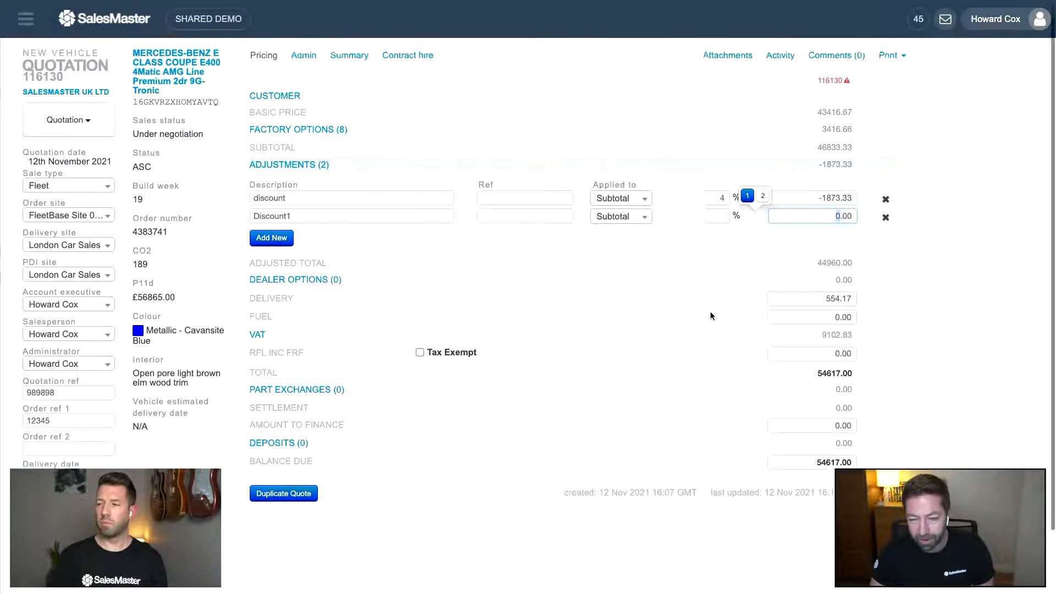
left_click(632, 292)
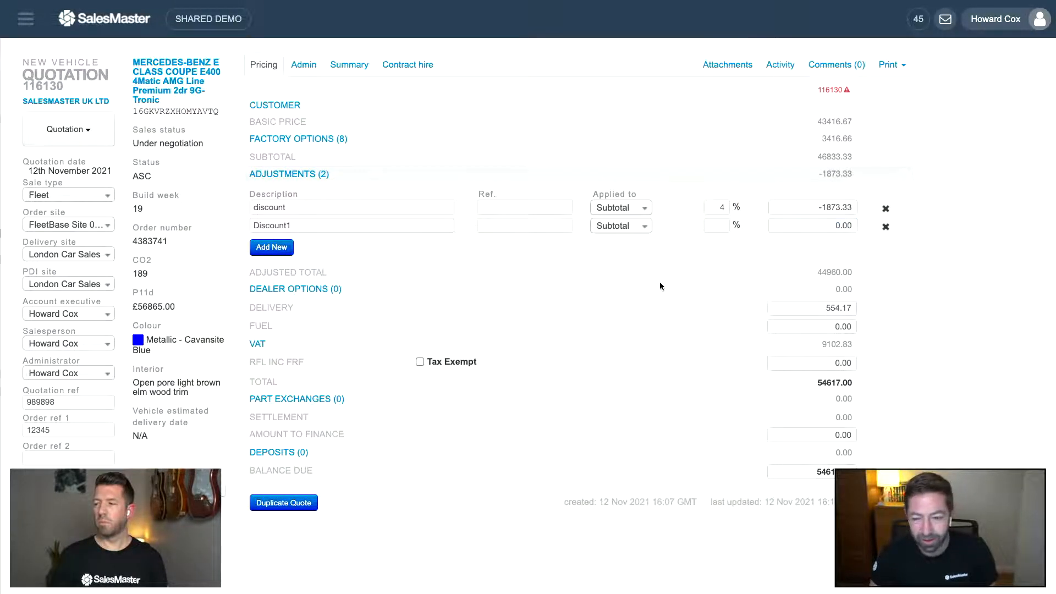
scroll(660, 292, "down", 1)
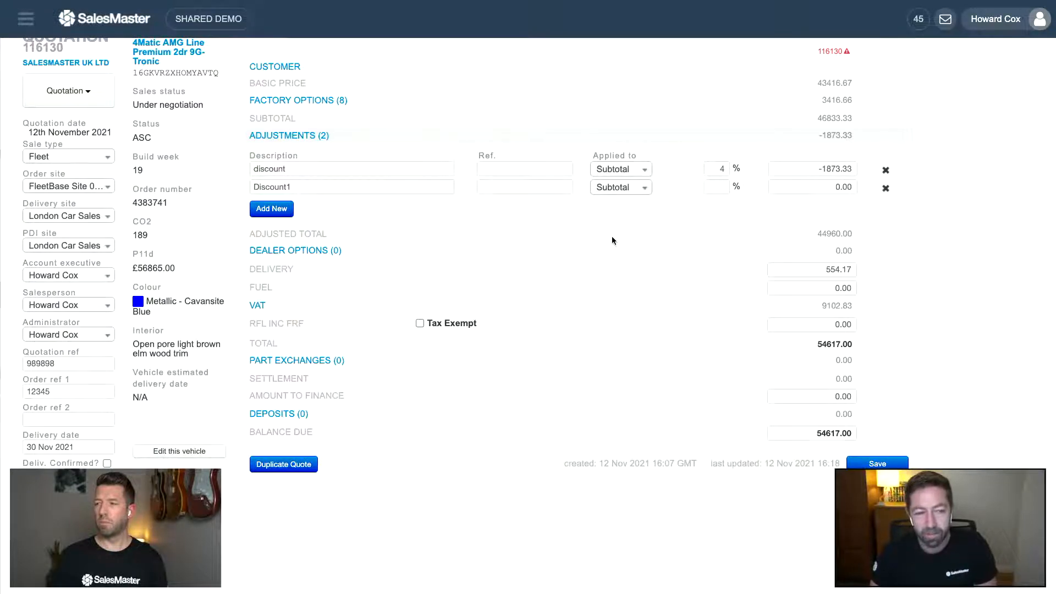
scroll(609, 237, "up", 1)
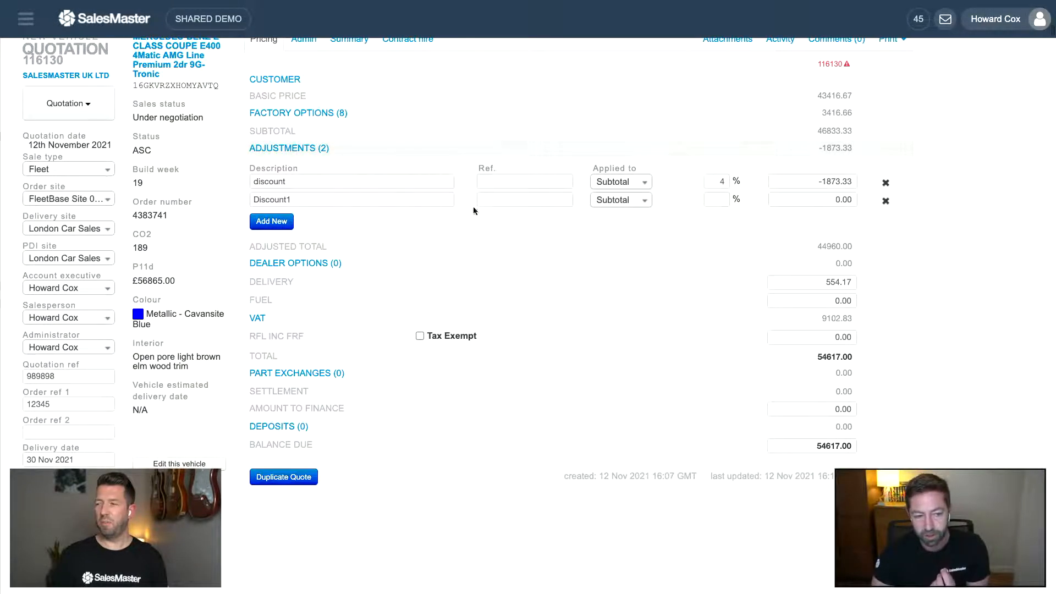
scroll(495, 226, "down", 1)
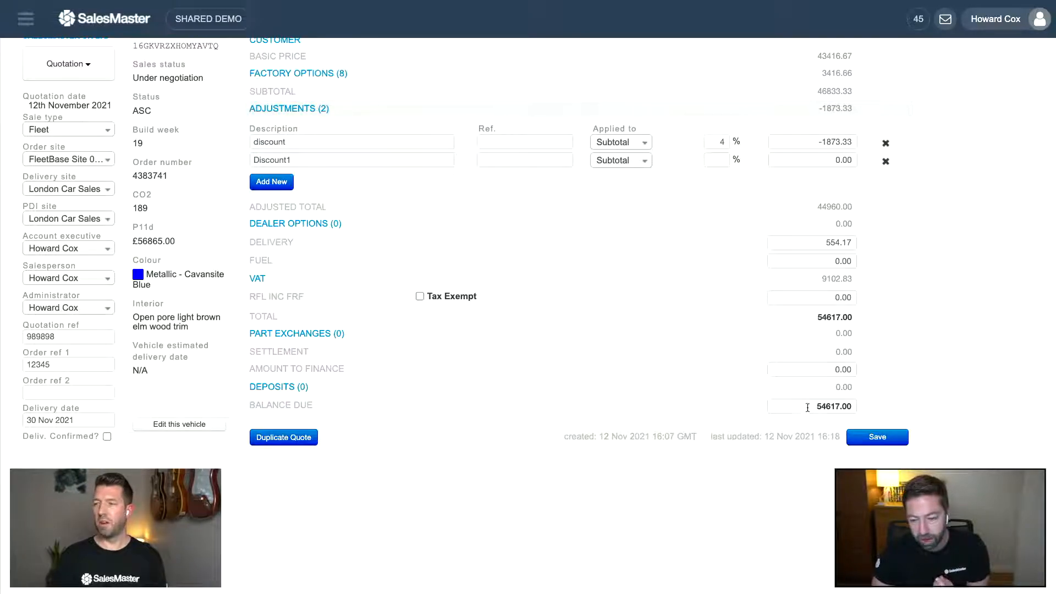
left_click_drag(807, 407, 865, 408)
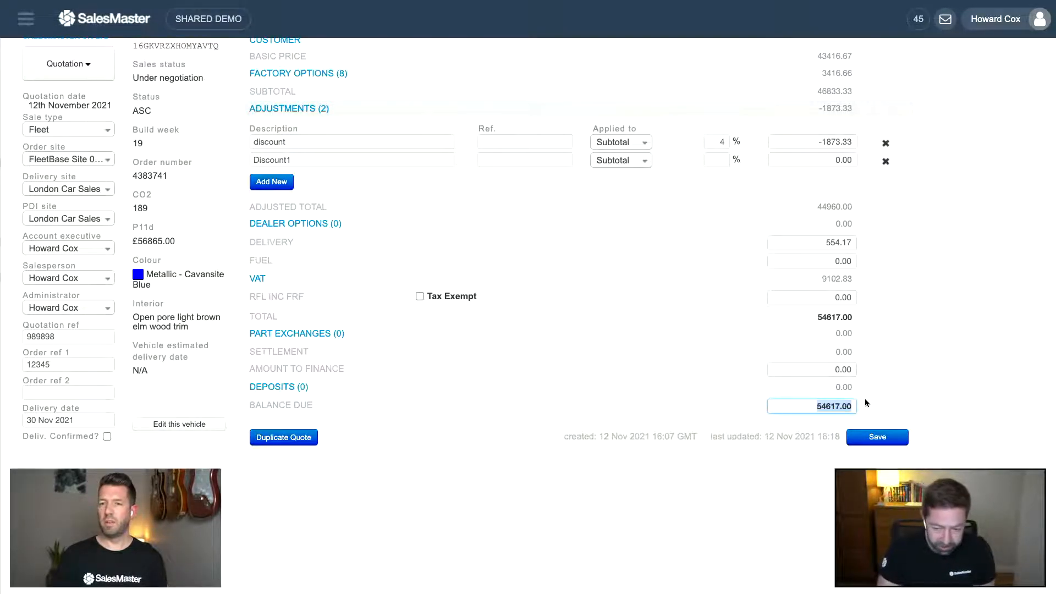
- Set the balance due to 54500 and accept the £97.50 writeback discount
type("54500")
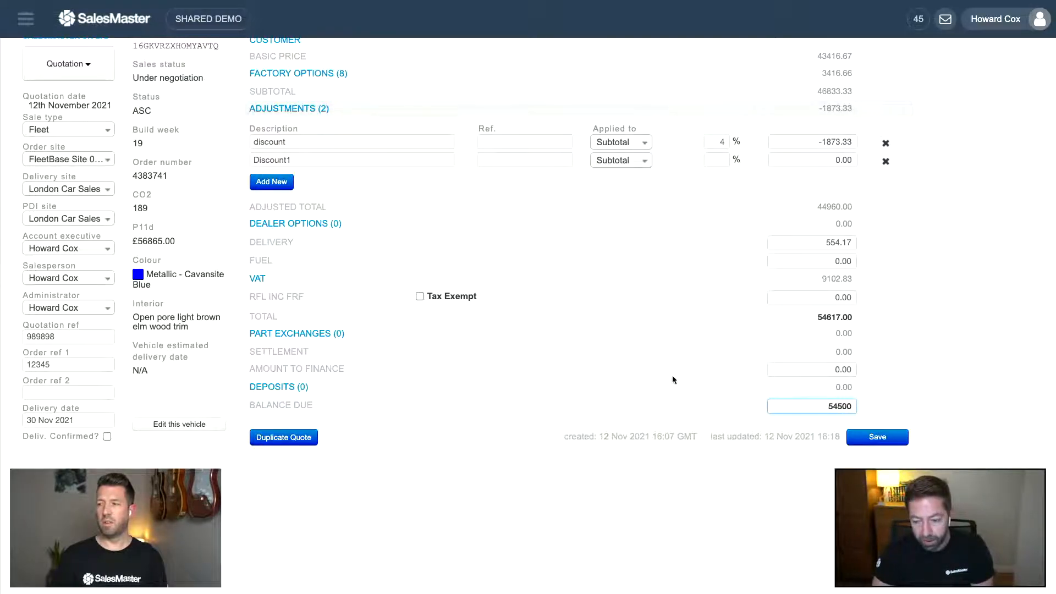
key("Return")
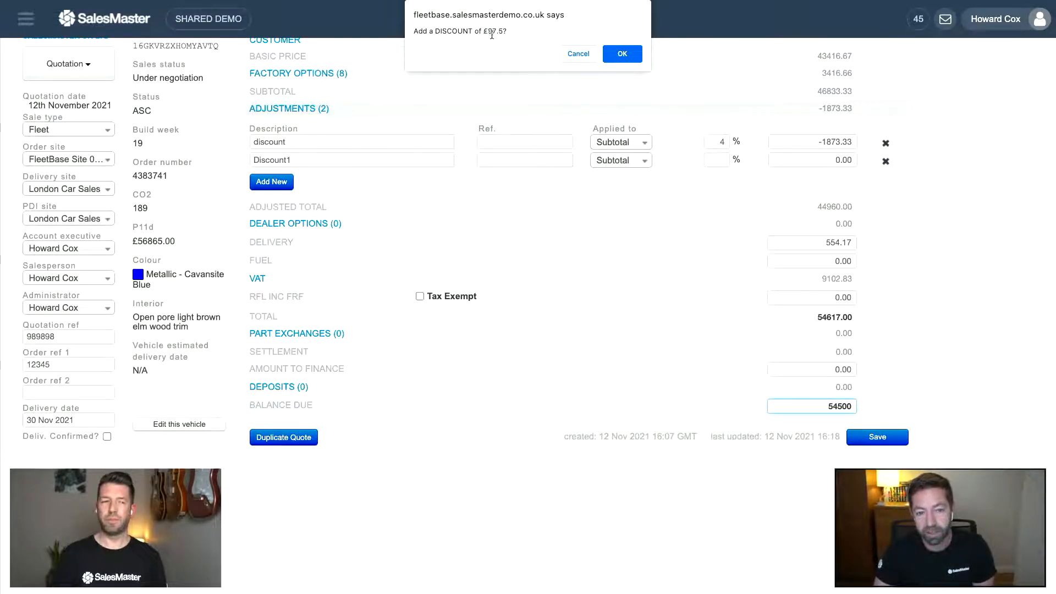
left_click(618, 53)
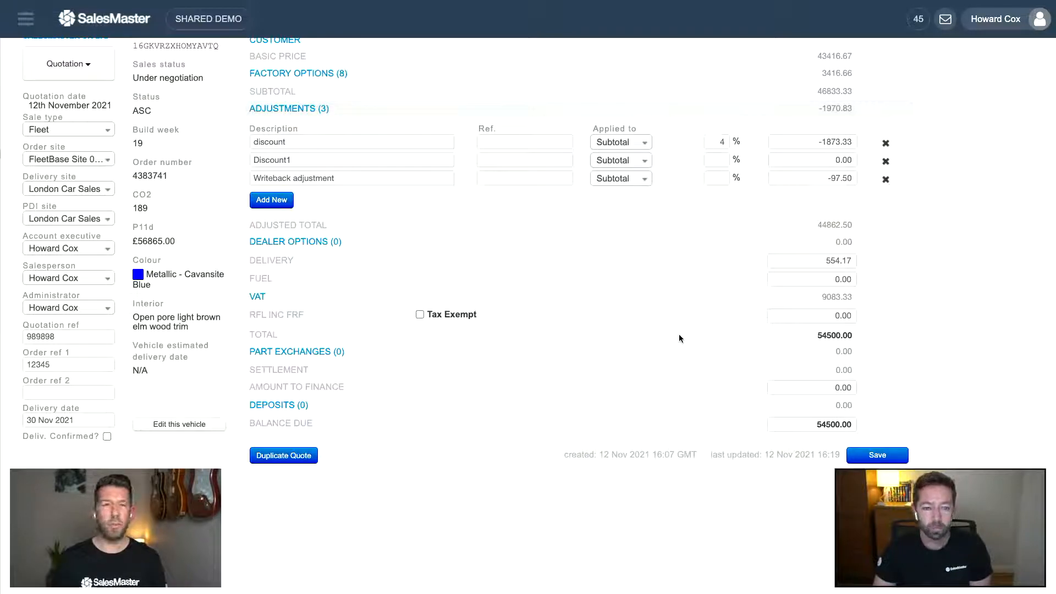
scroll(668, 331, "up", 1)
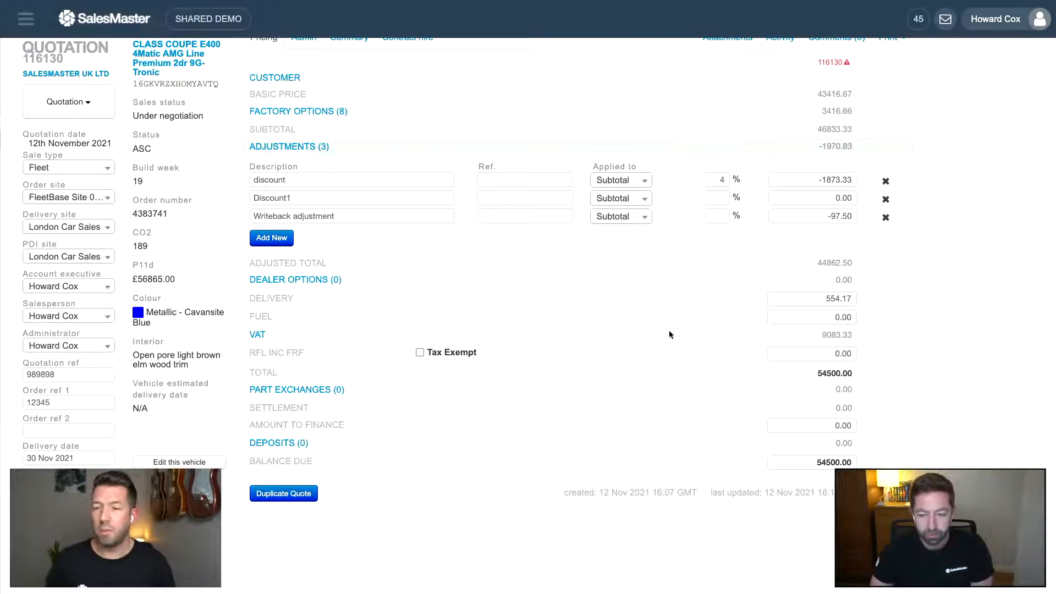
- Collapse Adjustments and add a new Not In List dealer option line
left_click(311, 148)
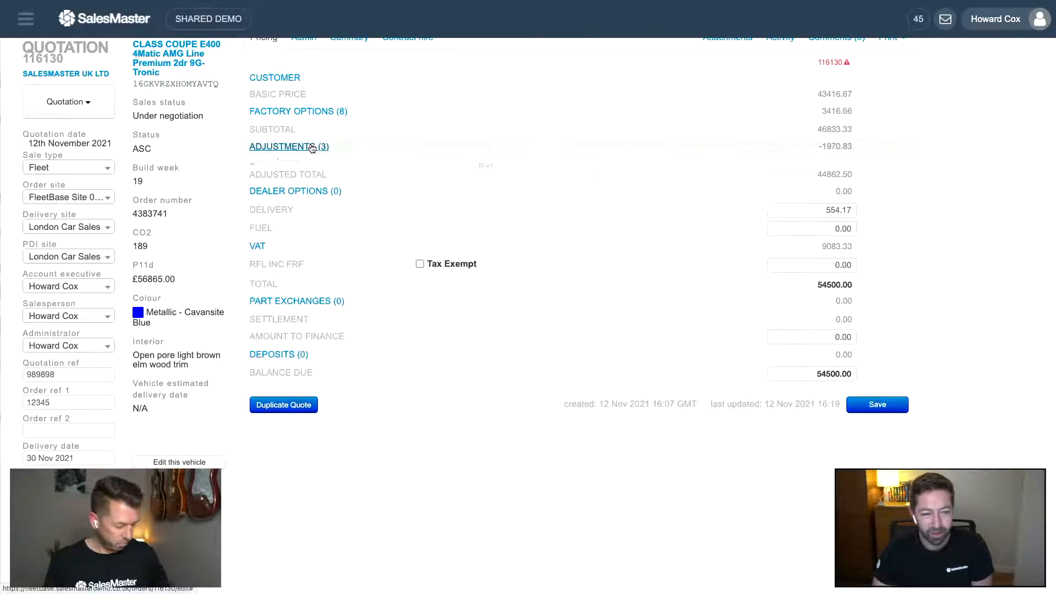
left_click(300, 183)
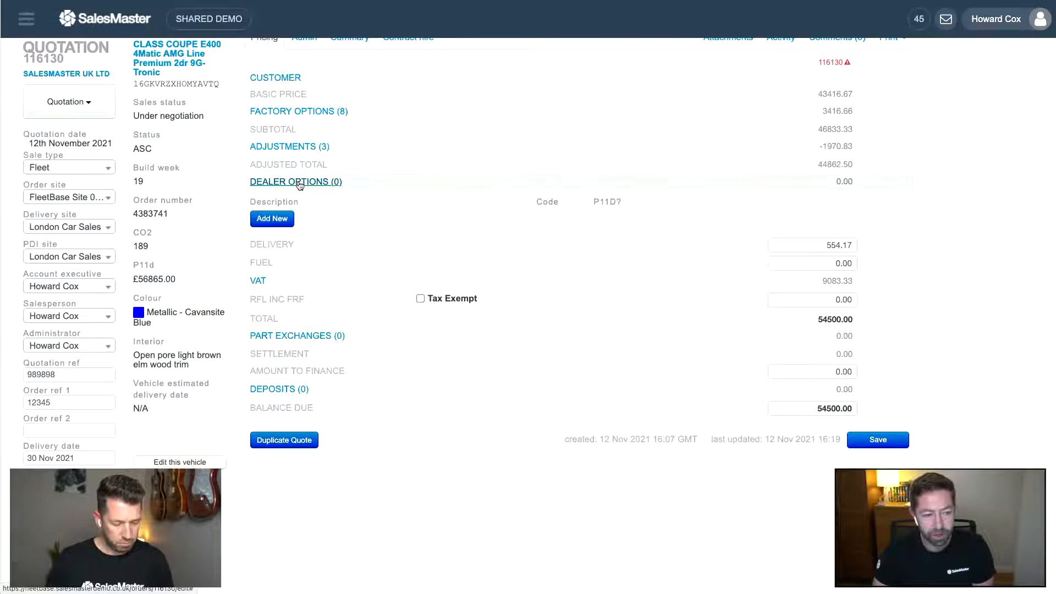
left_click(283, 218)
left_click(295, 218)
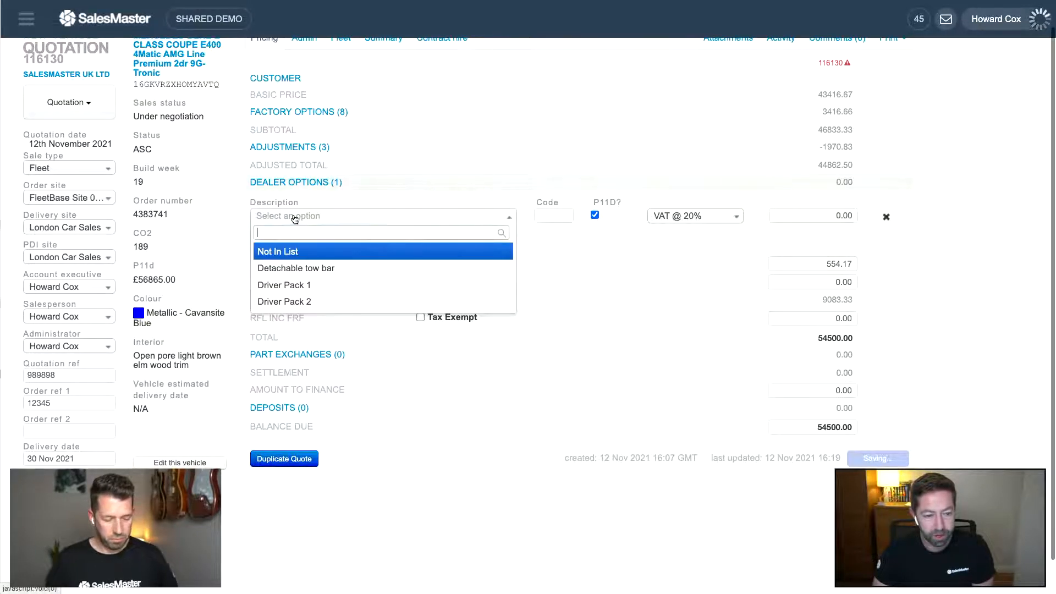
scroll(302, 254, "up", 1)
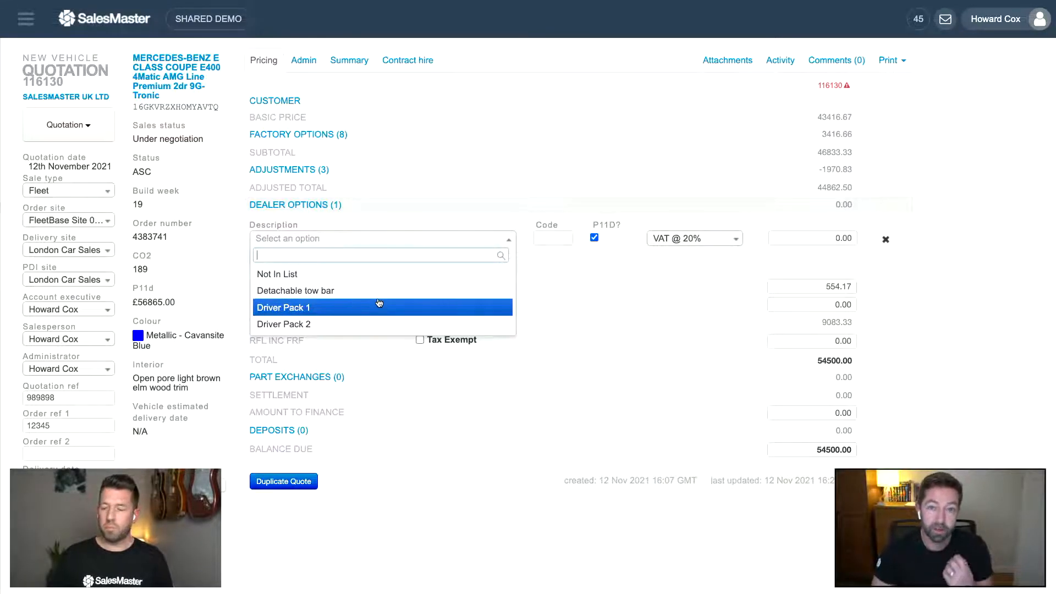
scroll(380, 303, "down", 1)
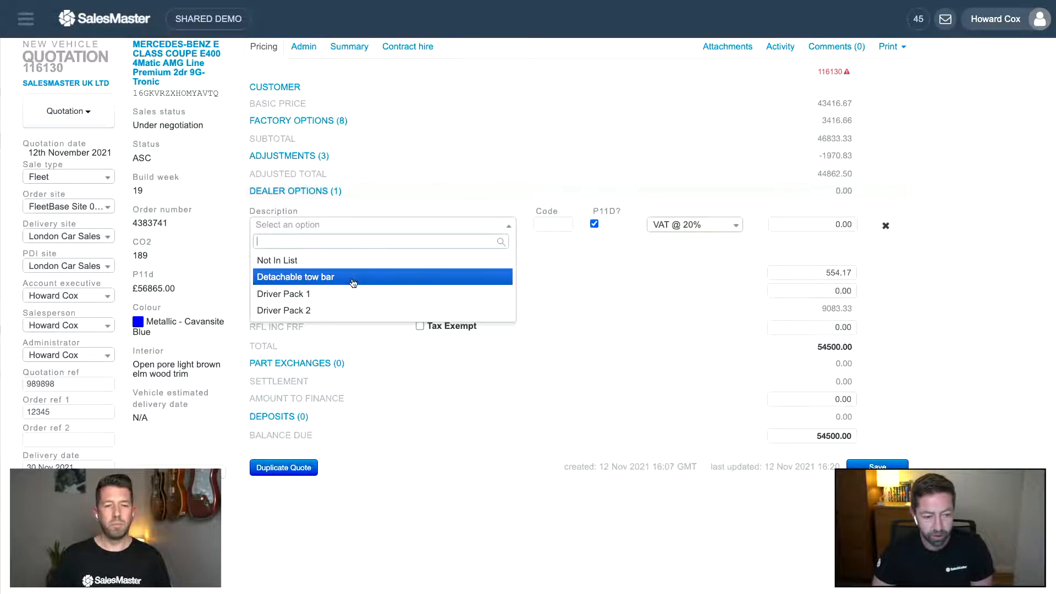
left_click(306, 260)
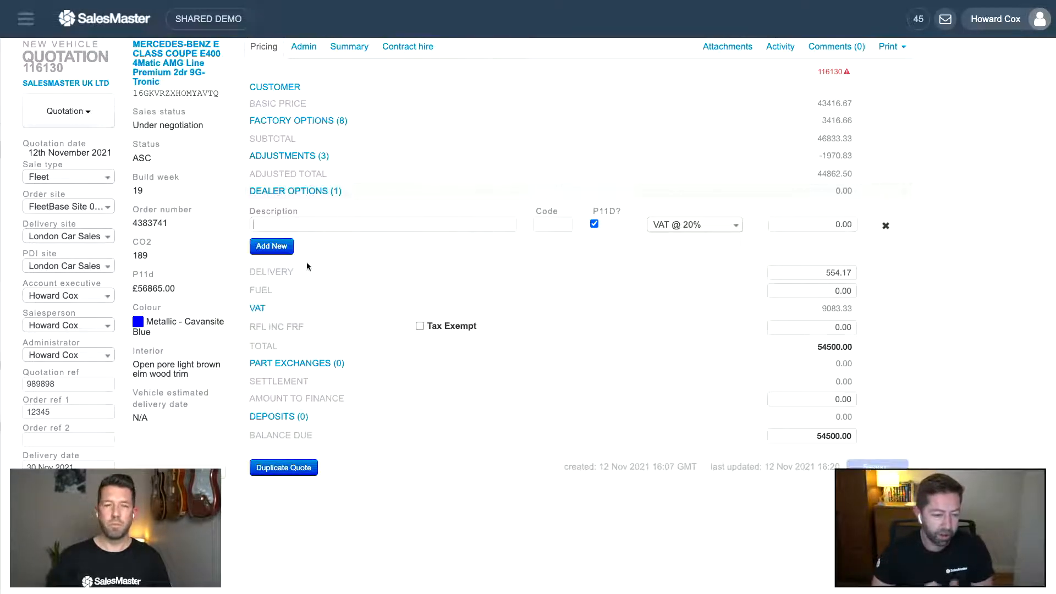
- Name the dealer option 'Set of Mats' and price it at 75
type("Set of Mats")
key("Tab")
key("Tab")
key("Tab")
key("Tab")
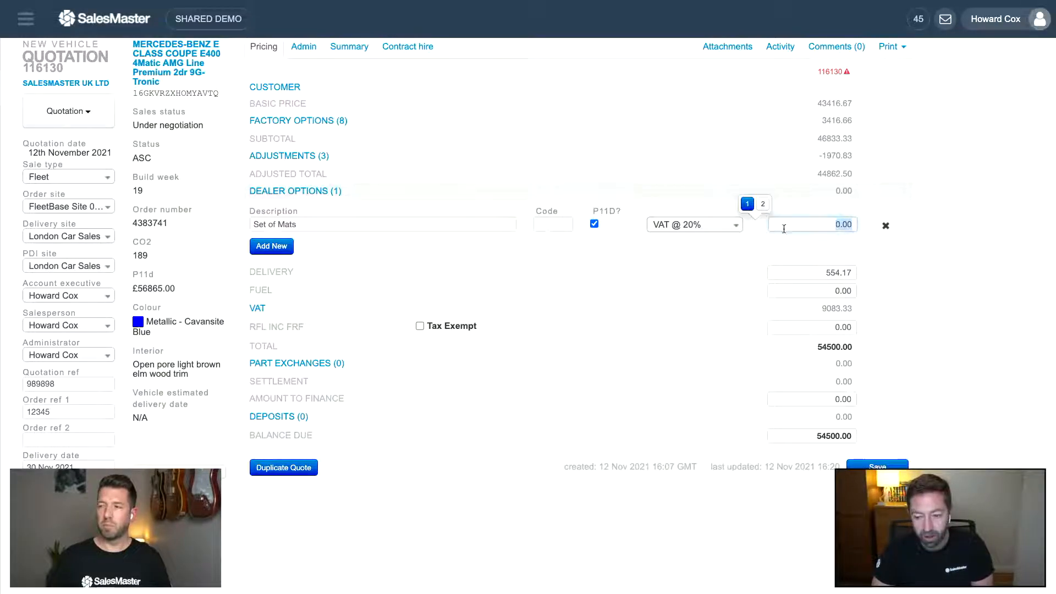
type("75")
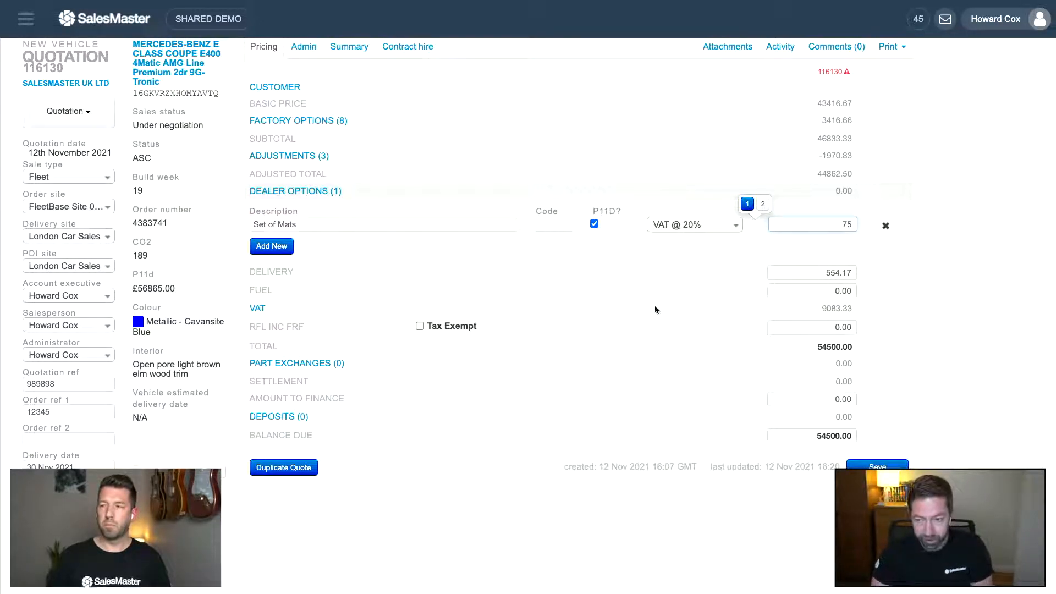
left_click(616, 327)
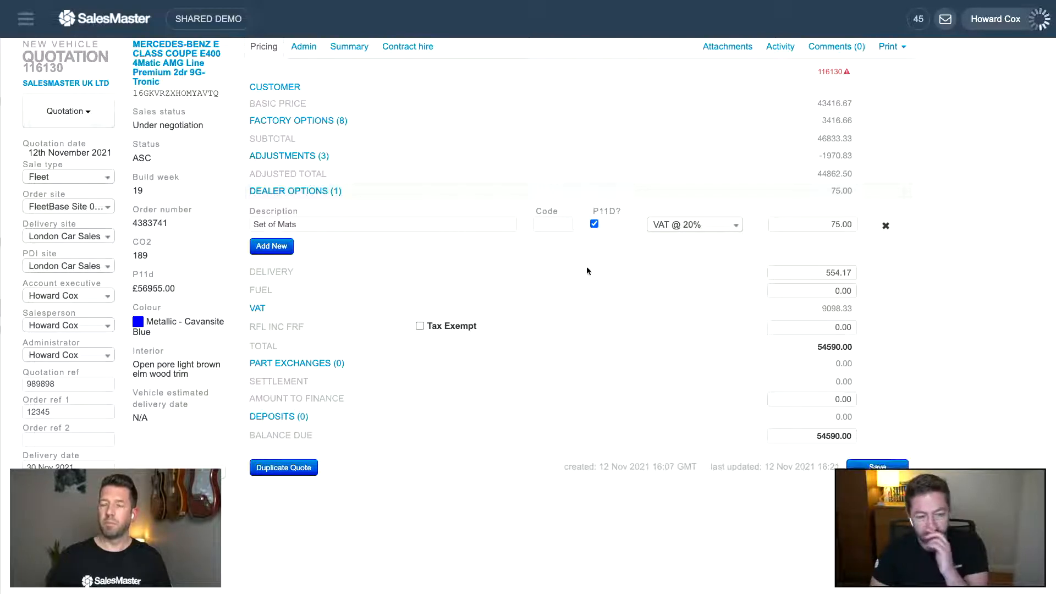
left_click(812, 225)
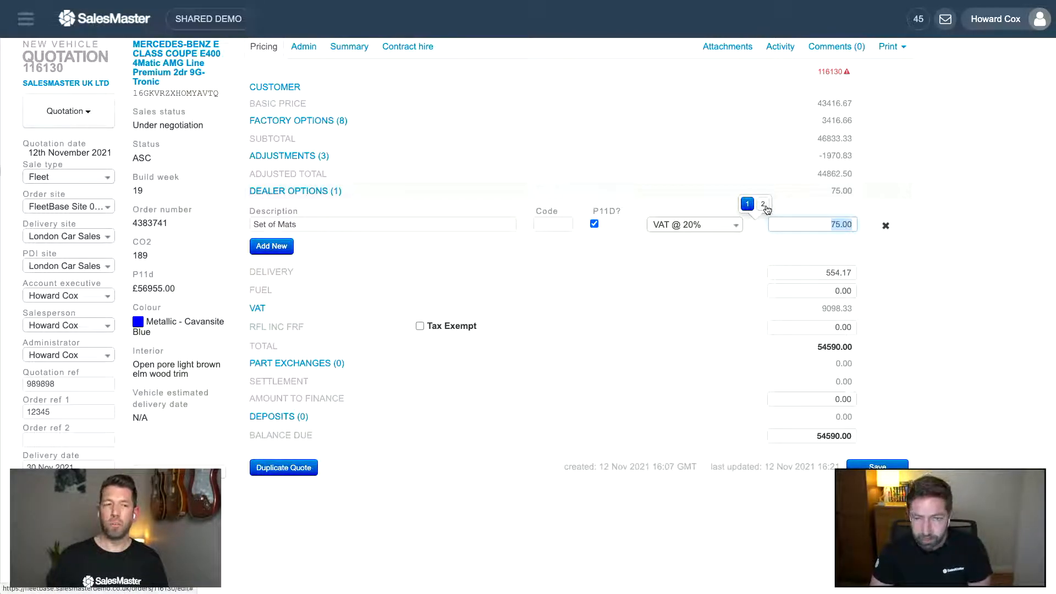
scroll(752, 228, "up", 1)
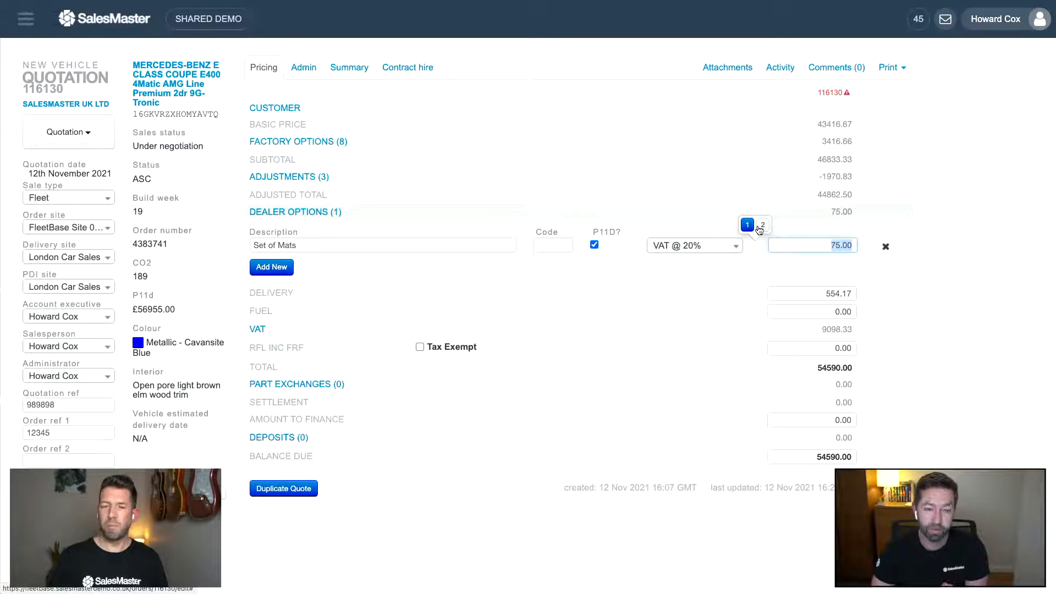
- Commit the Set of Mats price at 75.00 (90.00 with VAT) and collapse the customer details
left_click(296, 110)
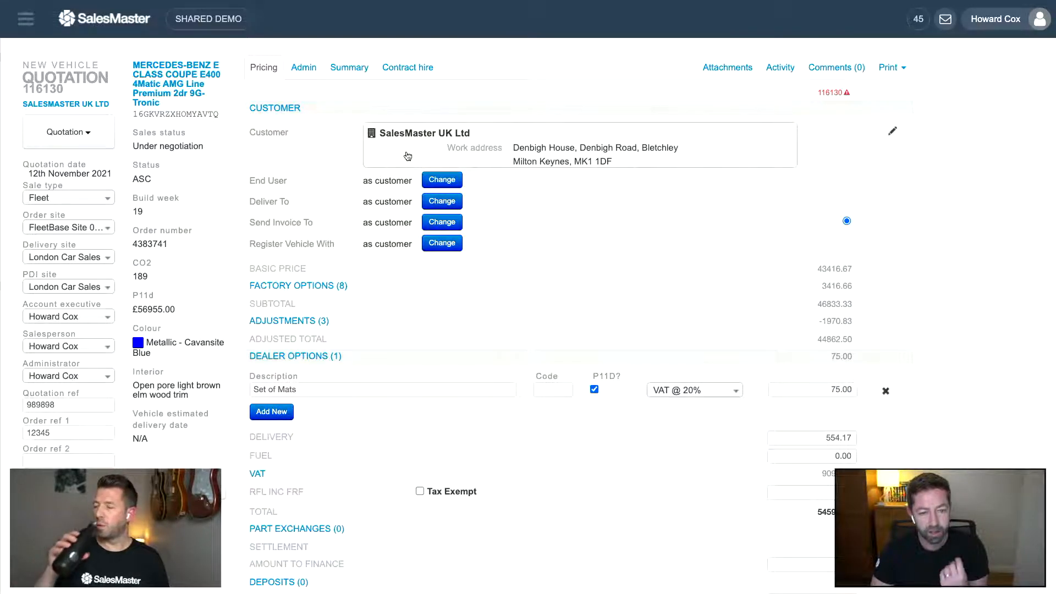
left_click(830, 389)
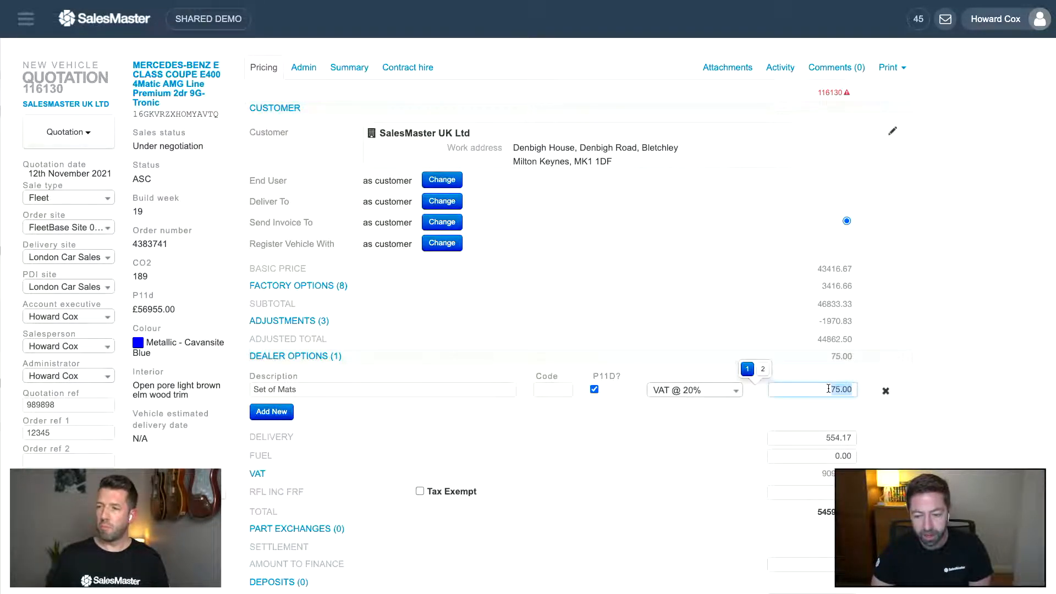
left_click(763, 370)
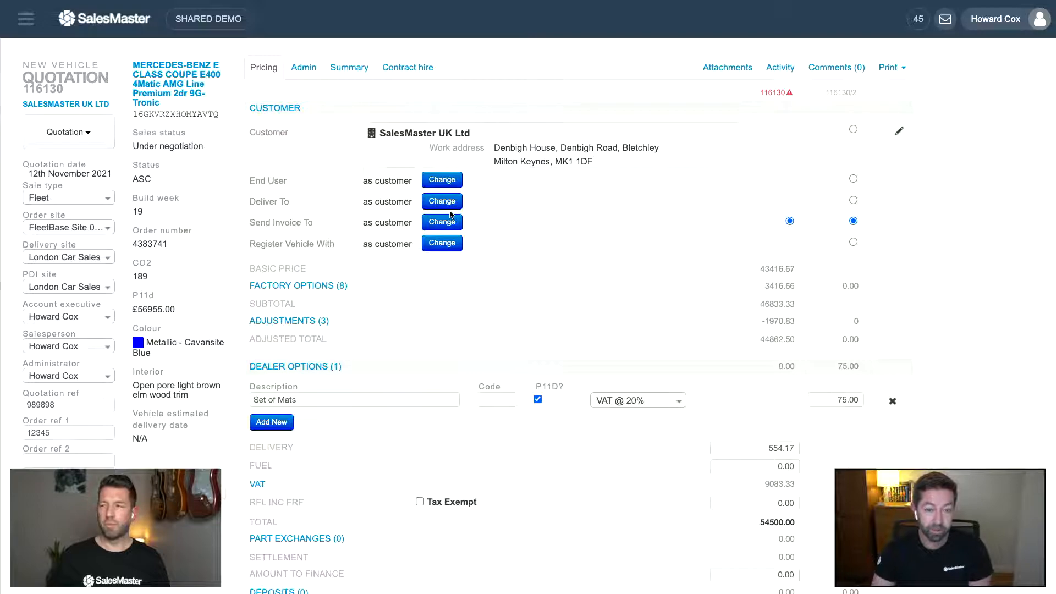
left_click(853, 201)
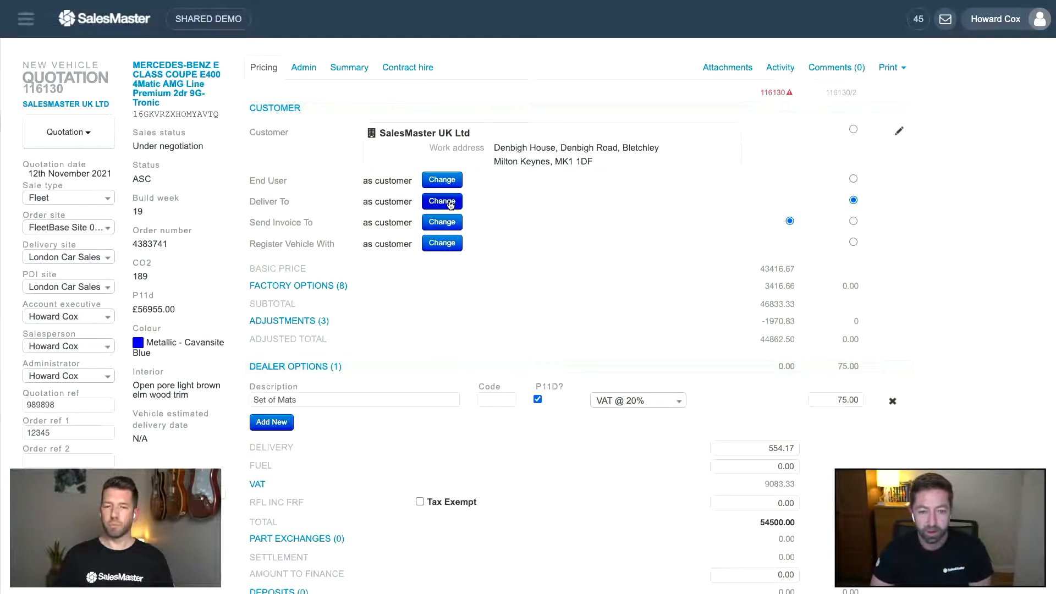
scroll(829, 220, "down", 1)
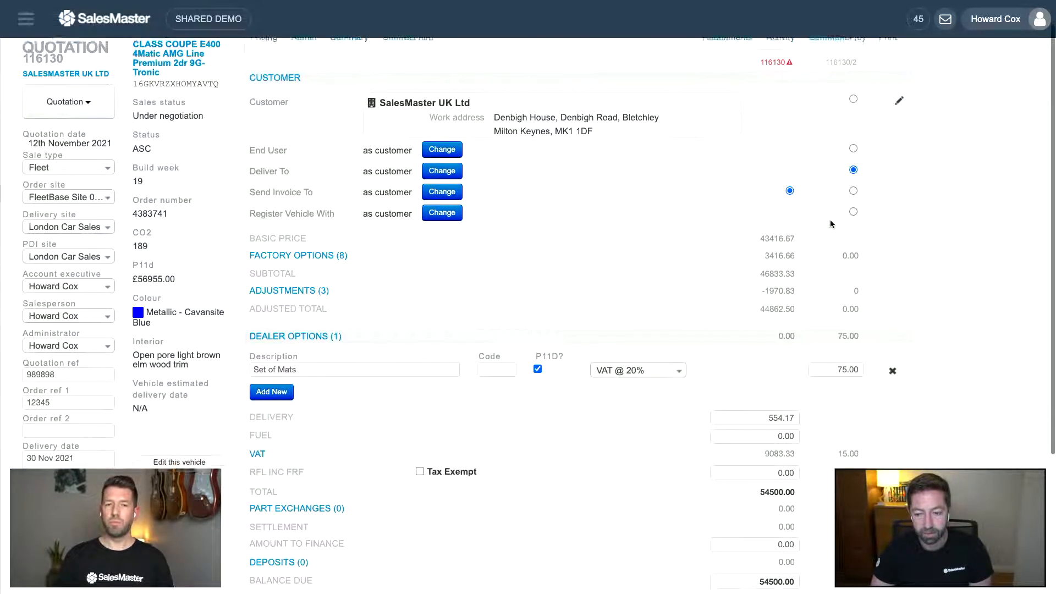
left_click(838, 353)
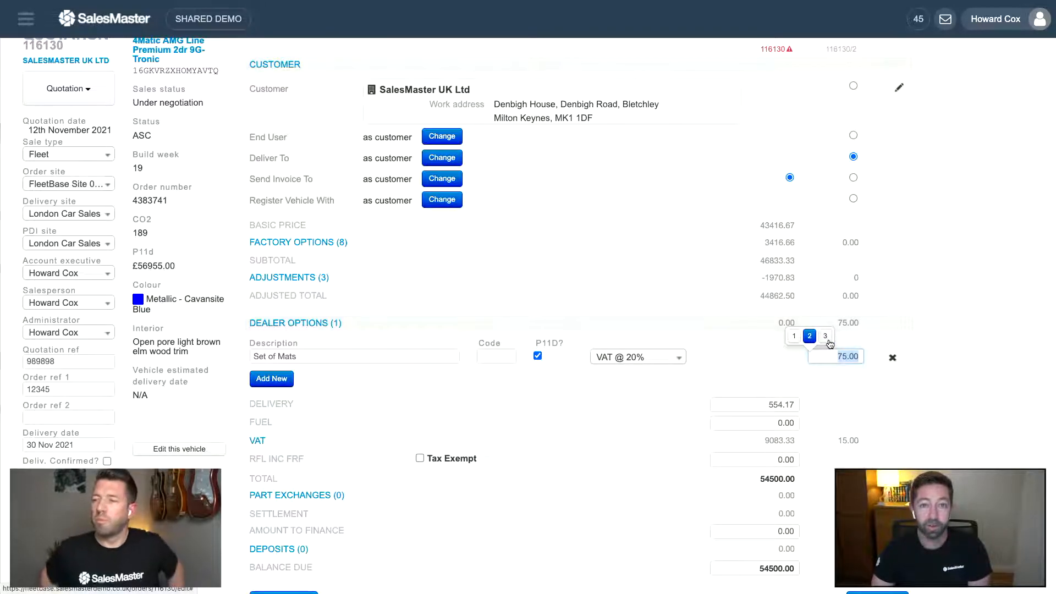
left_click(896, 297)
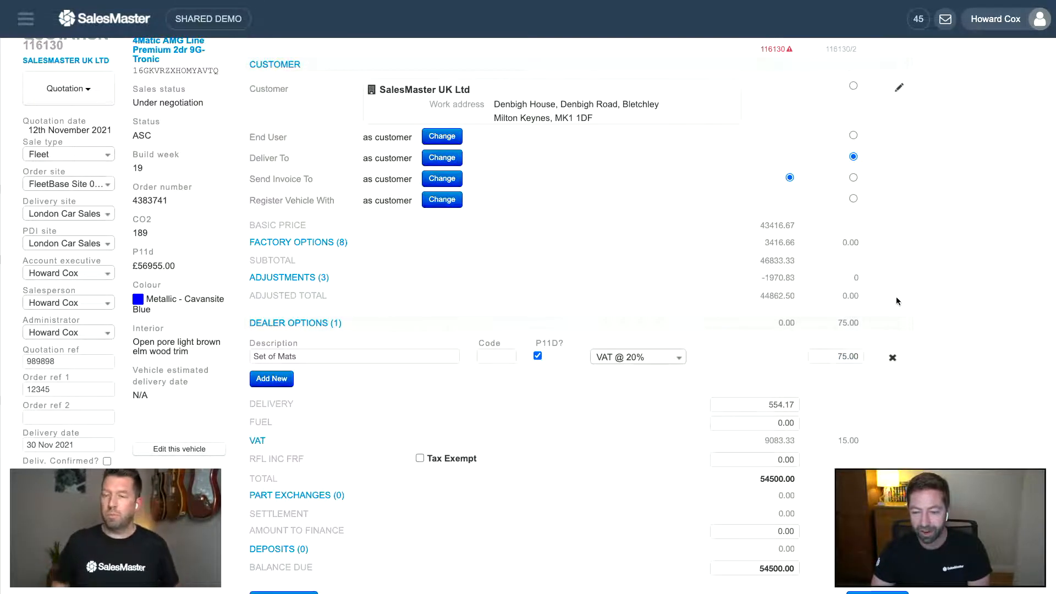
scroll(758, 286, "up", 1)
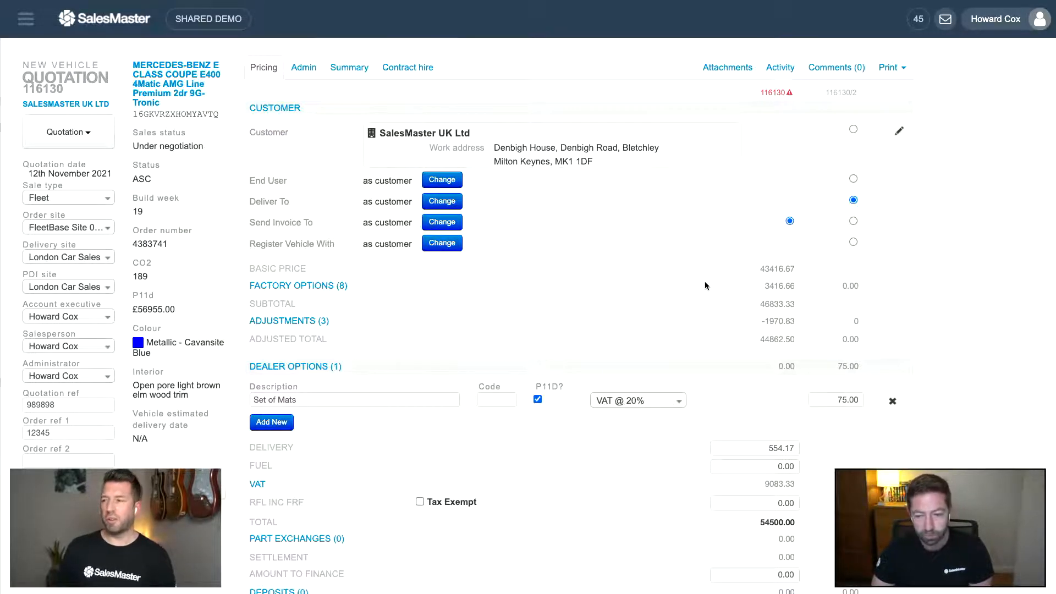
left_click(292, 109)
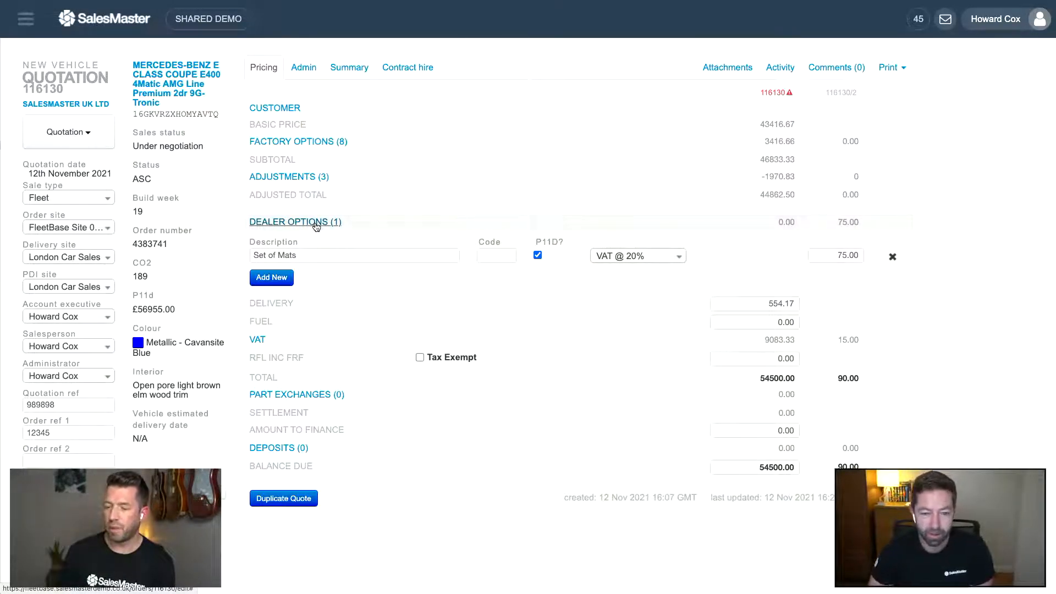
- Collapse Dealer Options and enter 980 as the RFL INC FRF amount
left_click(316, 224)
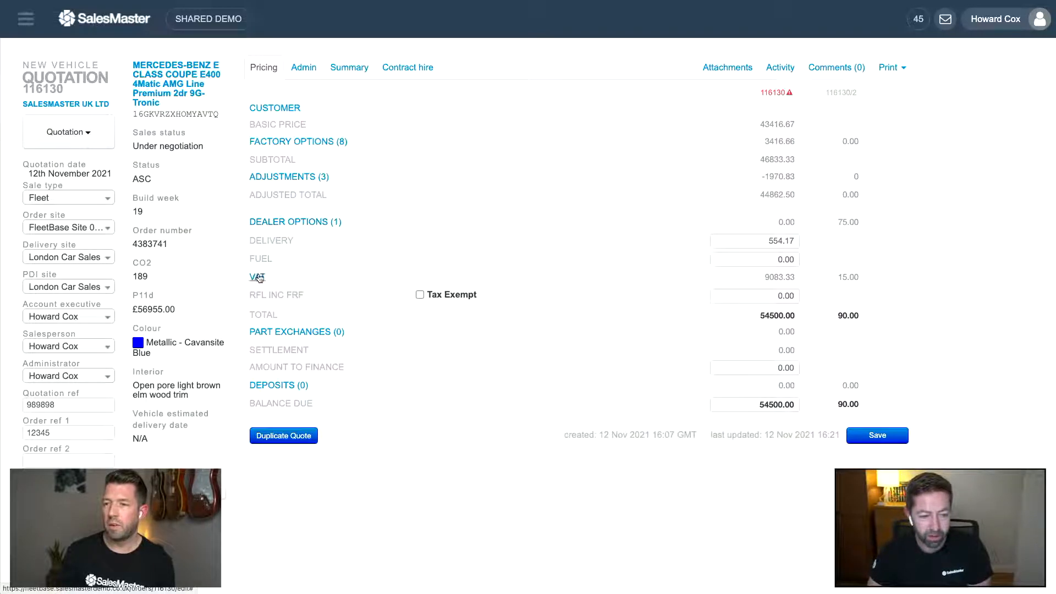
left_click(764, 298)
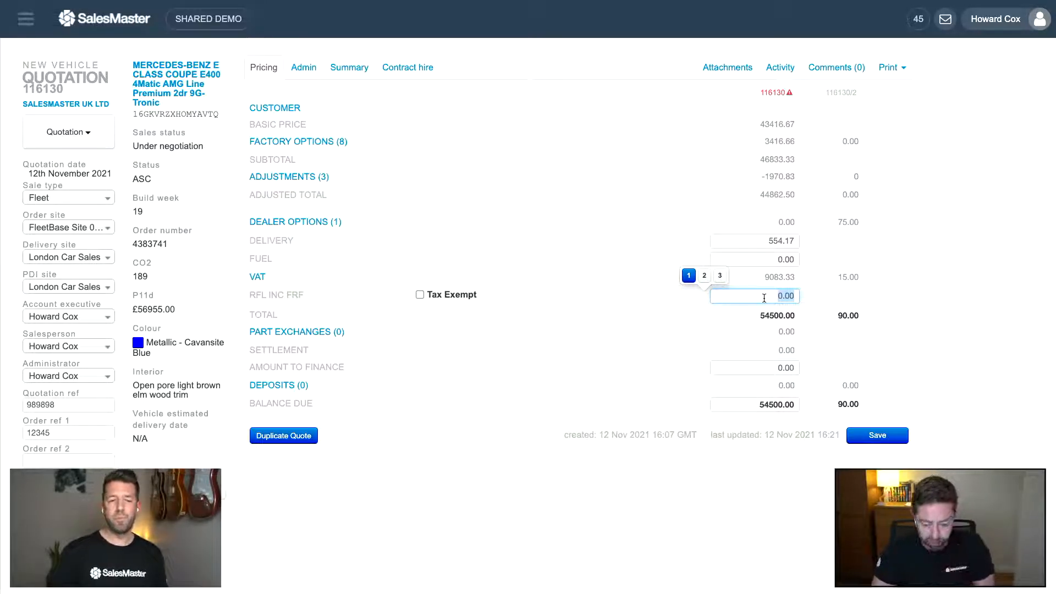
type("980")
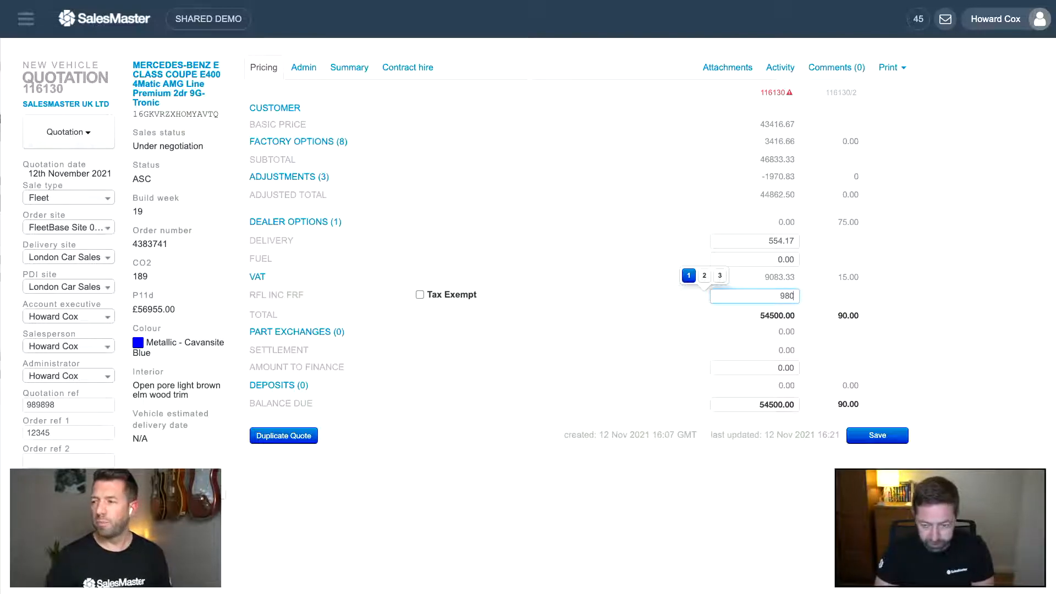
left_click(684, 337)
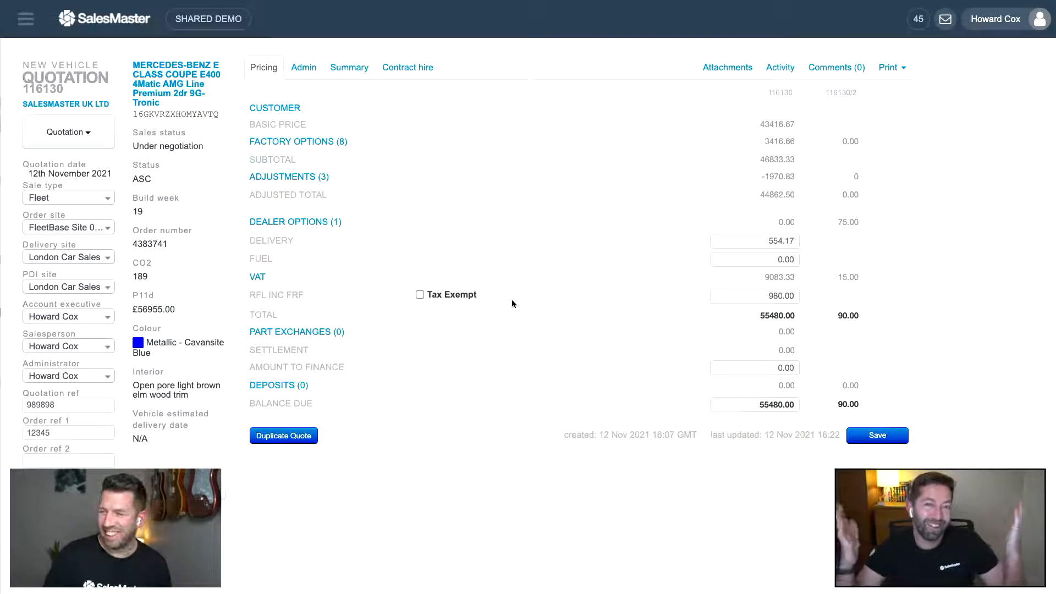
- Add a Return Car part exchange with an empty registration, then collapse Part Exchanges
left_click(312, 333)
left_click(274, 360)
left_click(276, 358)
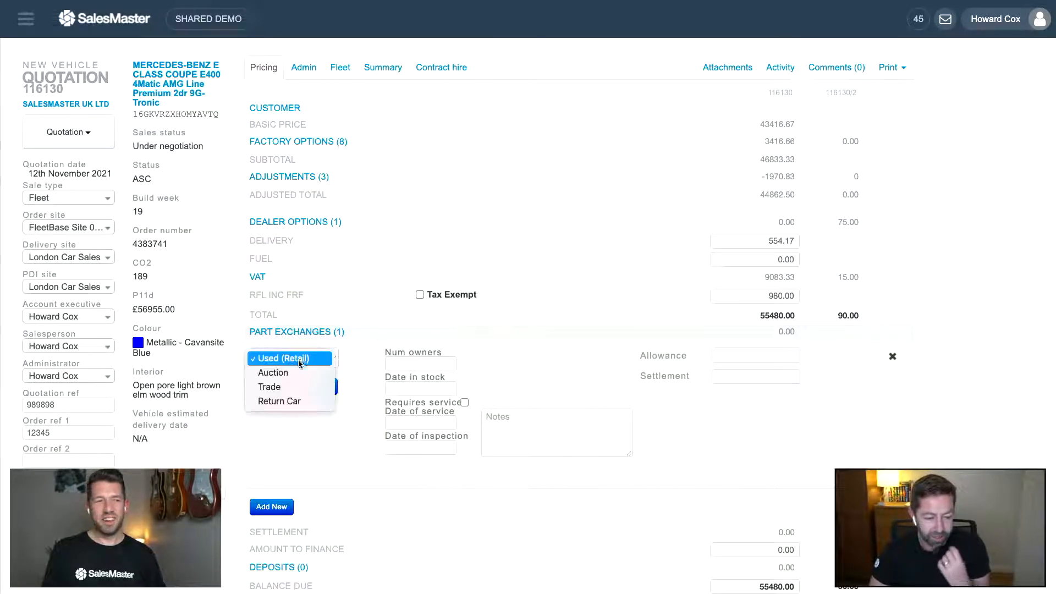
left_click(295, 404)
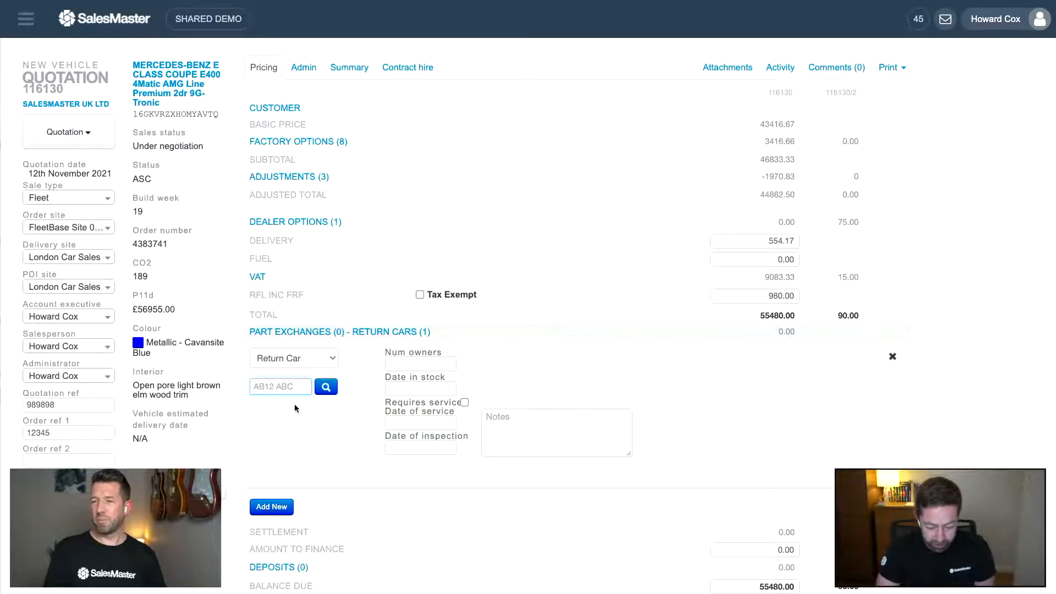
type("LD60TCO")
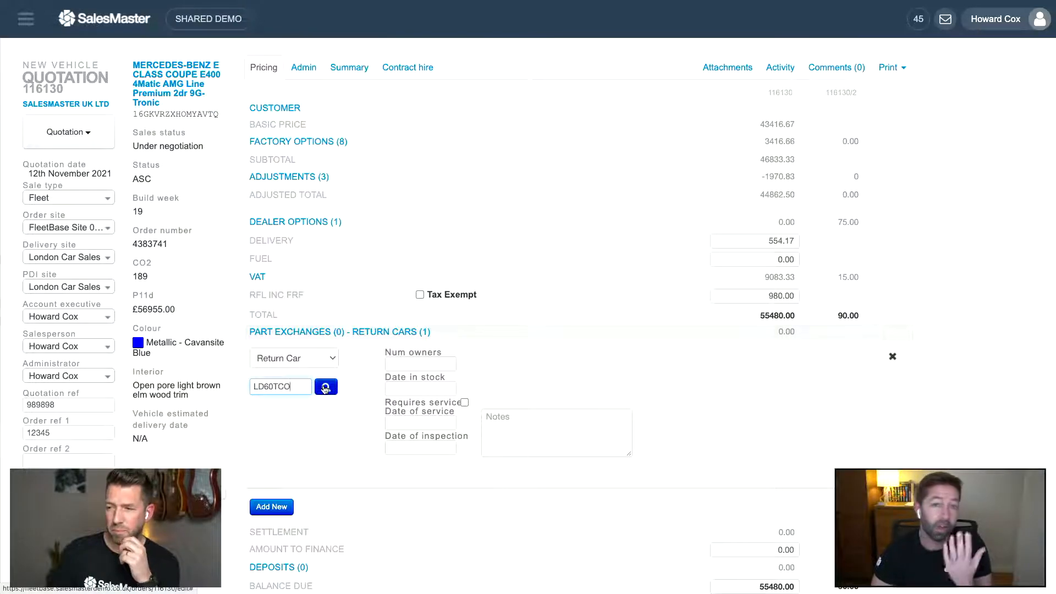
left_click_drag(296, 387, 250, 386)
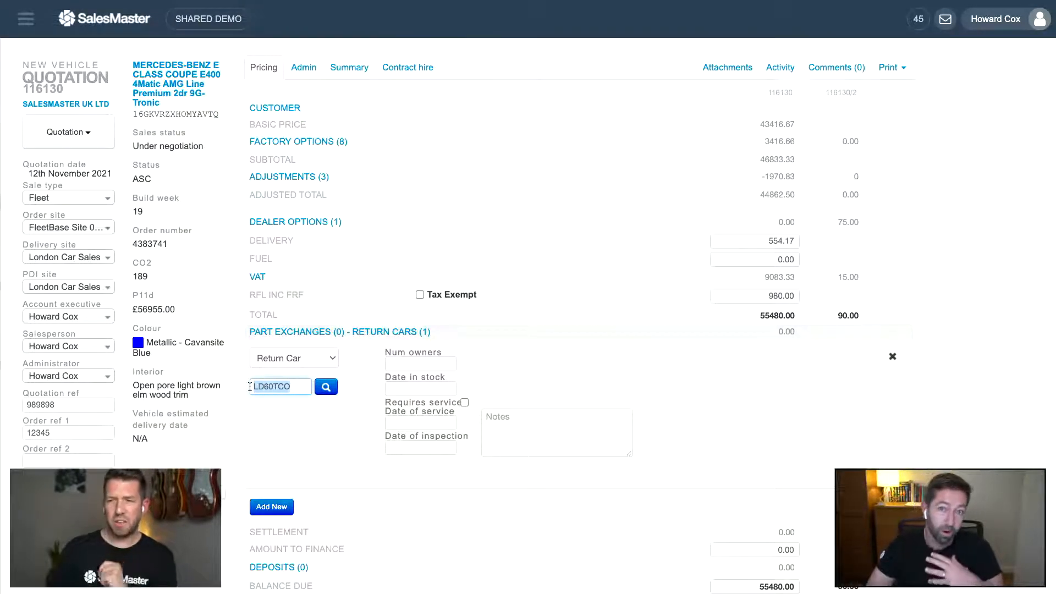
key("BackSpace")
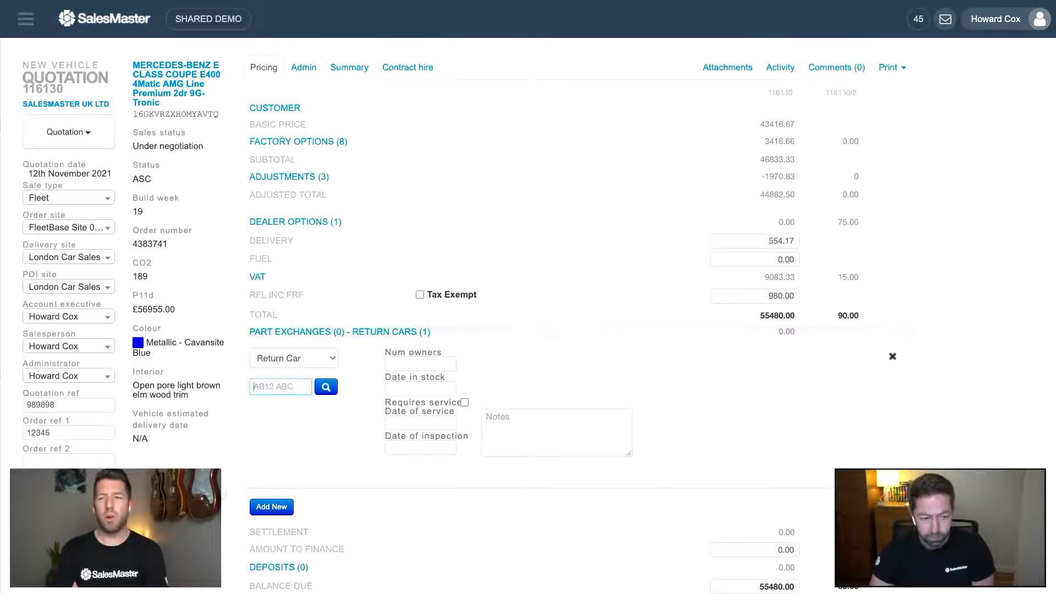
left_click(403, 332)
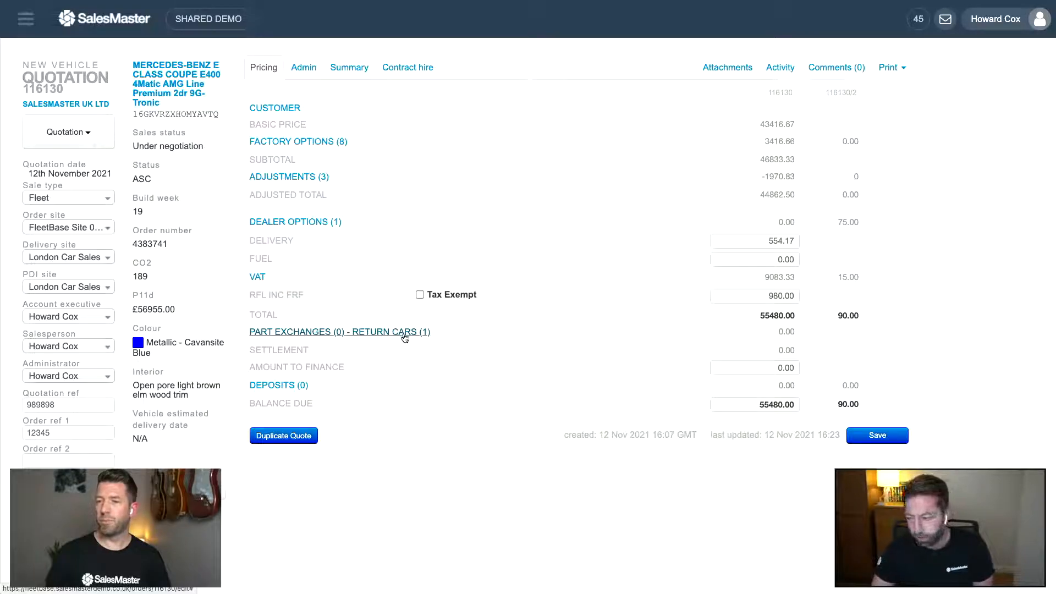
- Add a Customer-type deposit line at 0.00 and collapse the Deposits section
left_click(291, 385)
left_click(279, 420)
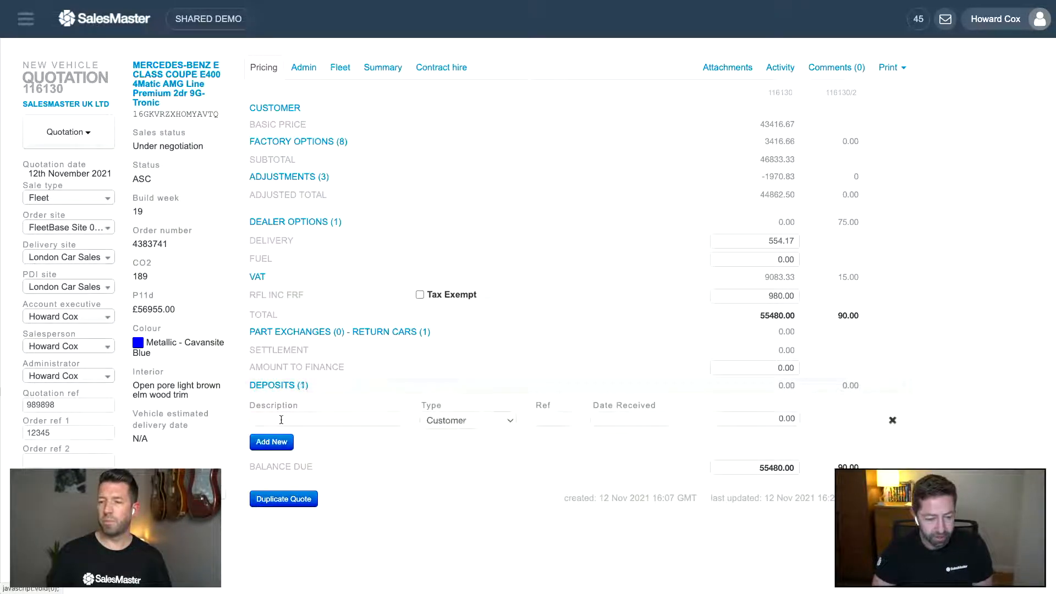
left_click(454, 422)
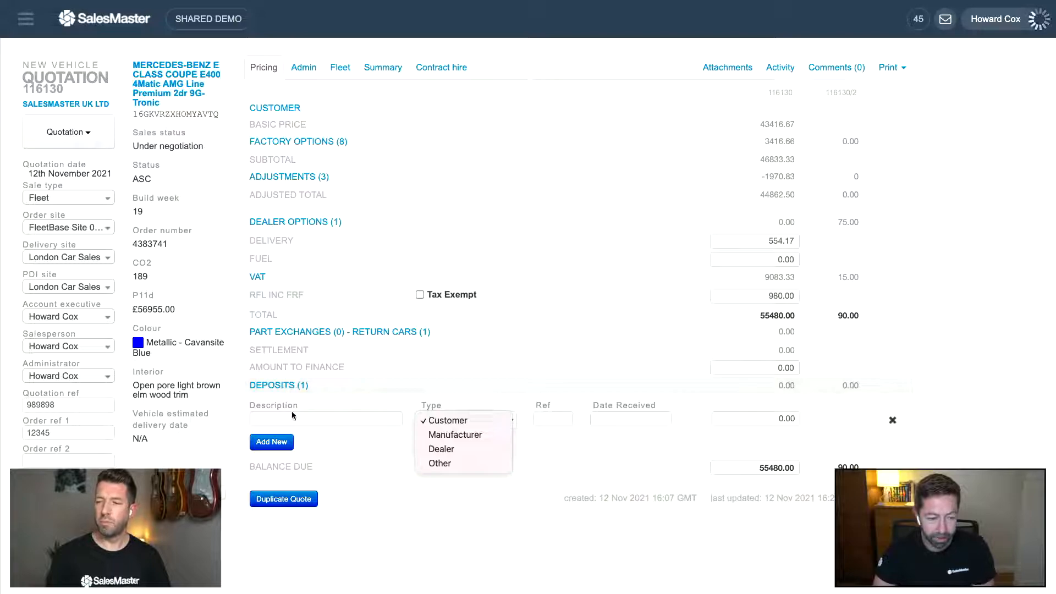
left_click(295, 385)
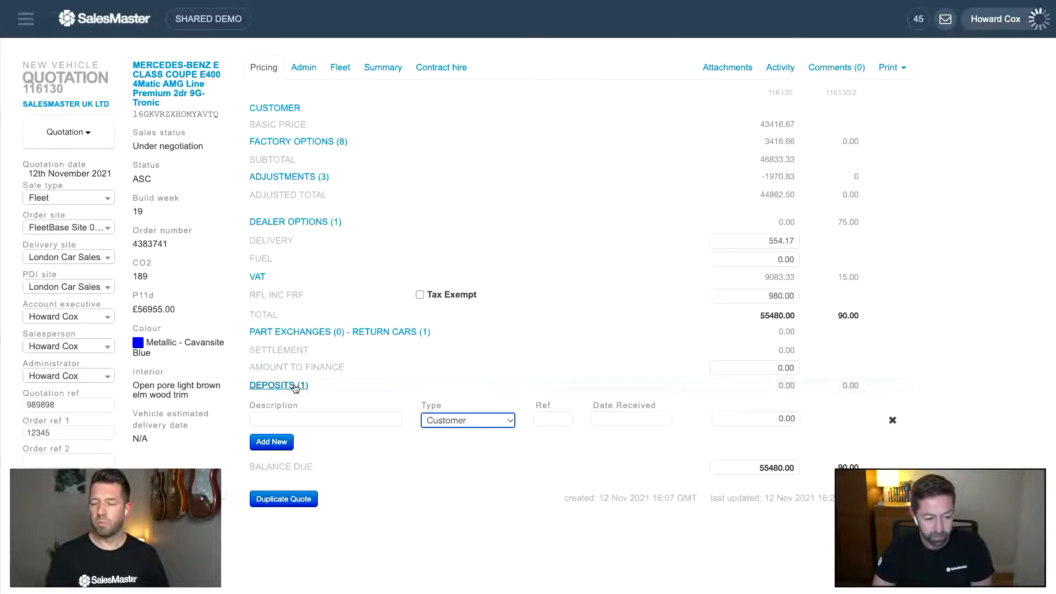
left_click(295, 385)
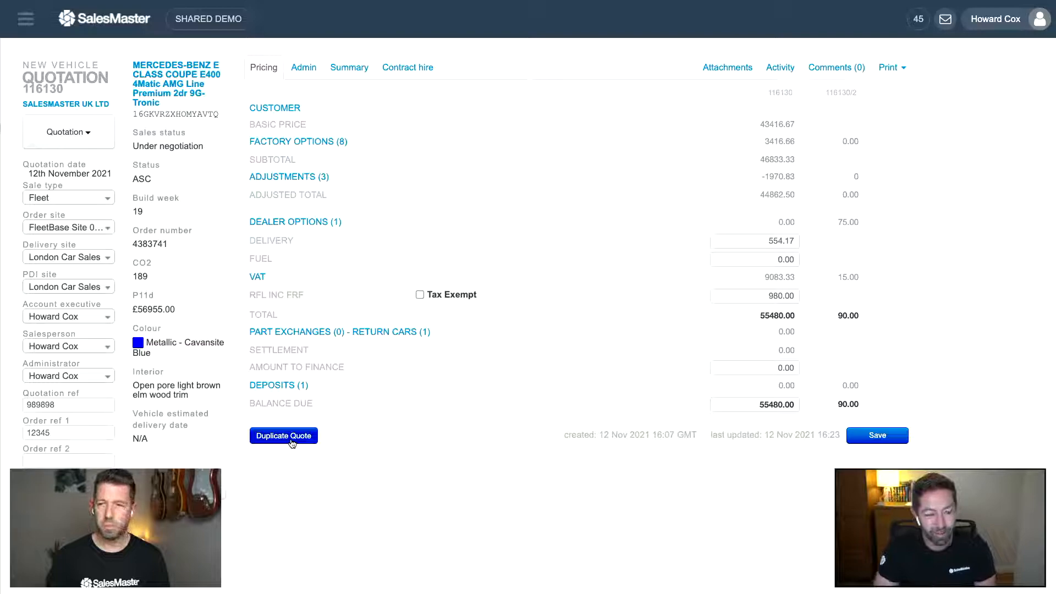
- Duplicate the quote into 116131 and hide the side navigation panel
left_click(292, 443)
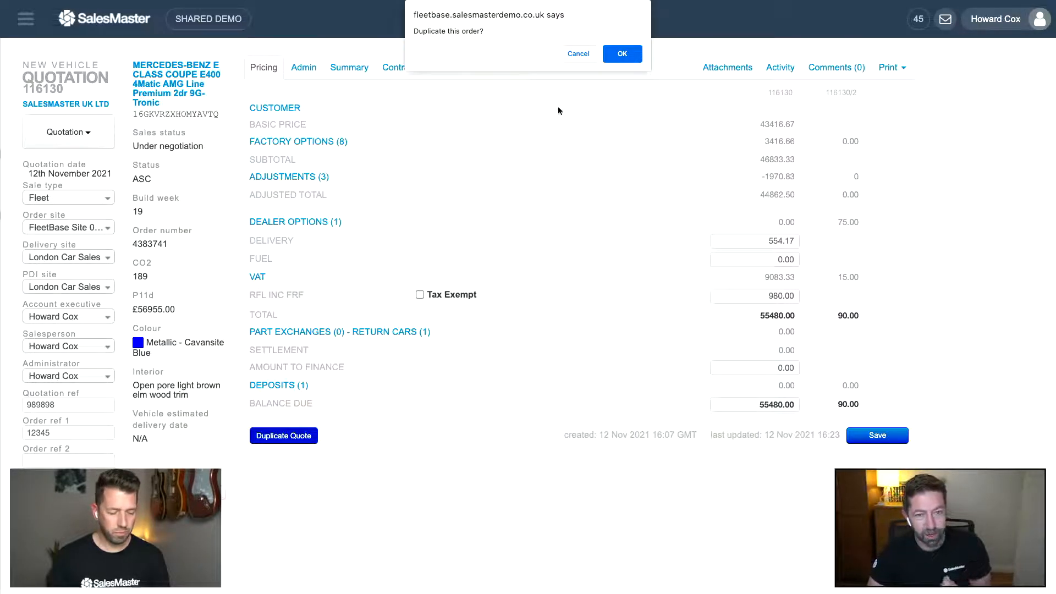
left_click(610, 52)
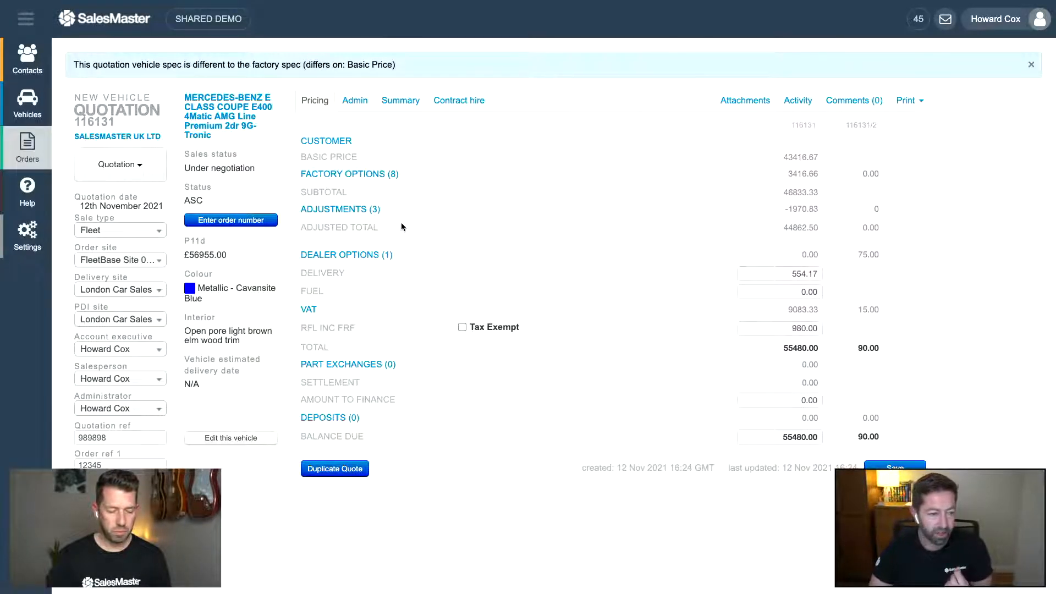
left_click(26, 19)
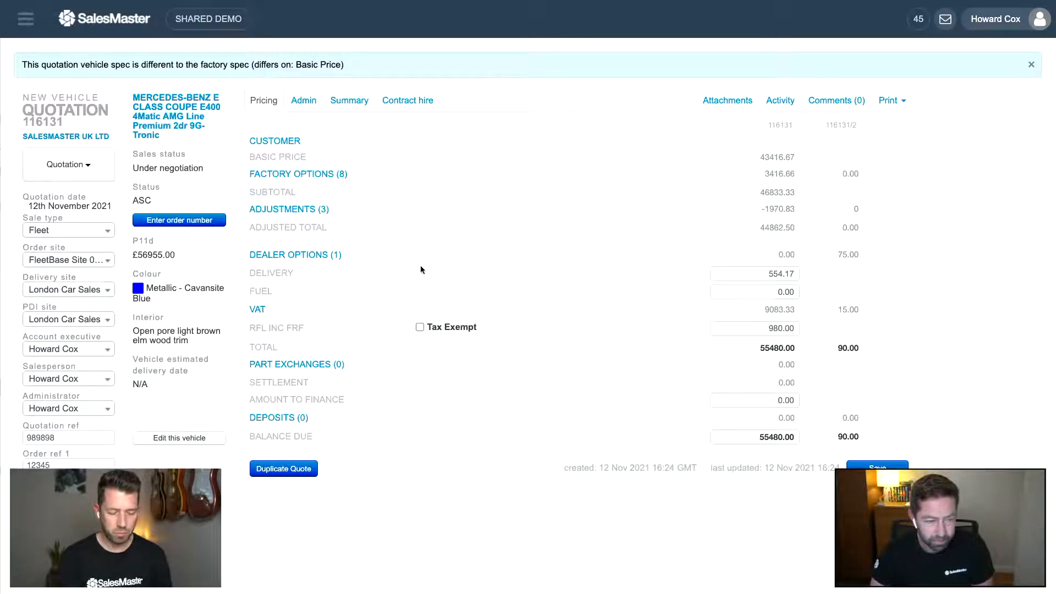
- Mark the duplicated quotation as Awaiting Processing and confirm, turning it into order 116131
left_click(91, 171)
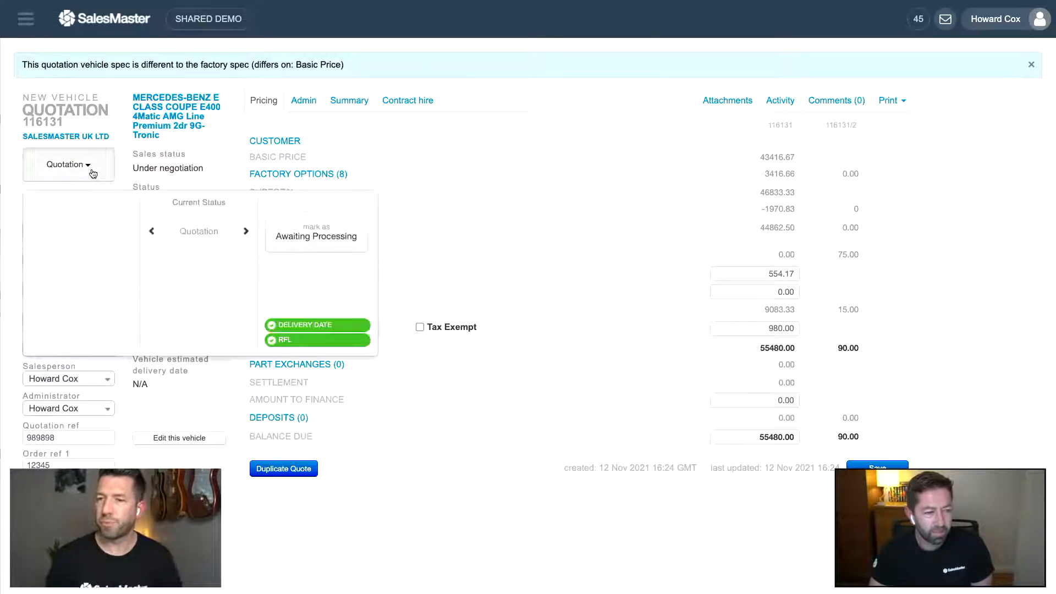
left_click(285, 238)
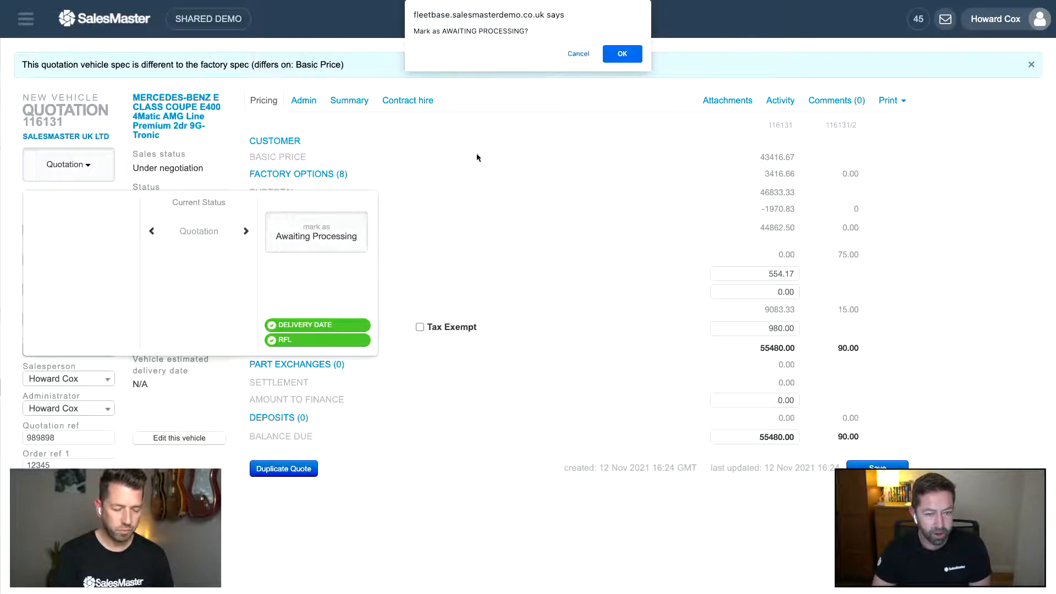
left_click(627, 56)
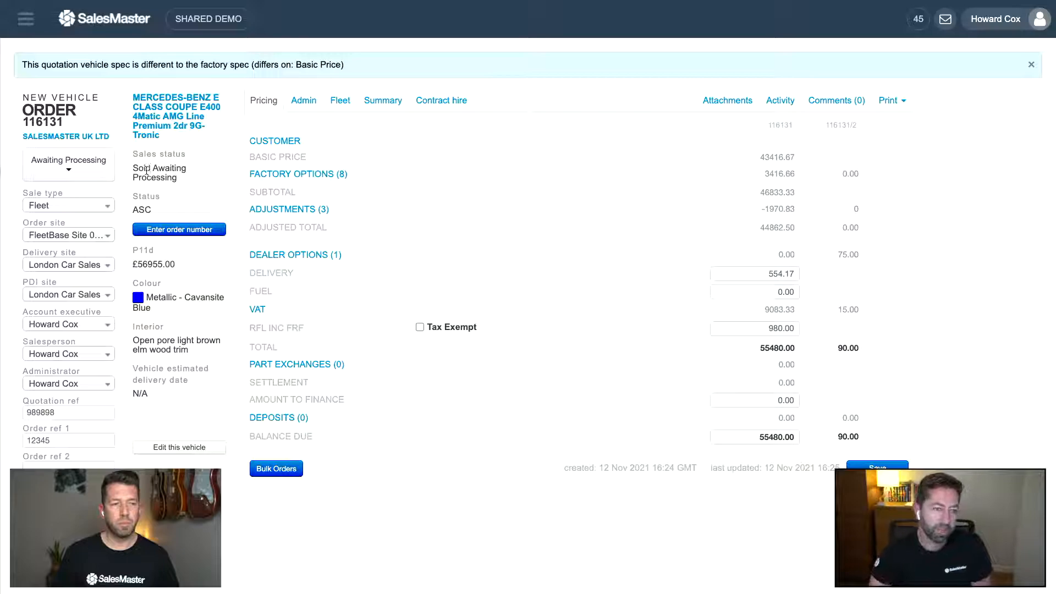
left_click(85, 160)
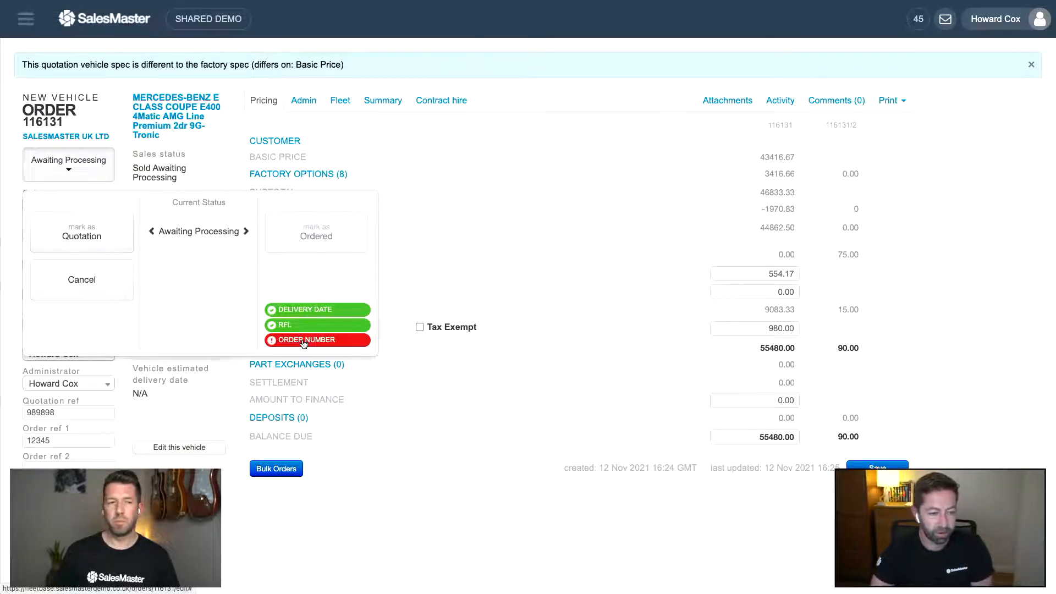
left_click(227, 175)
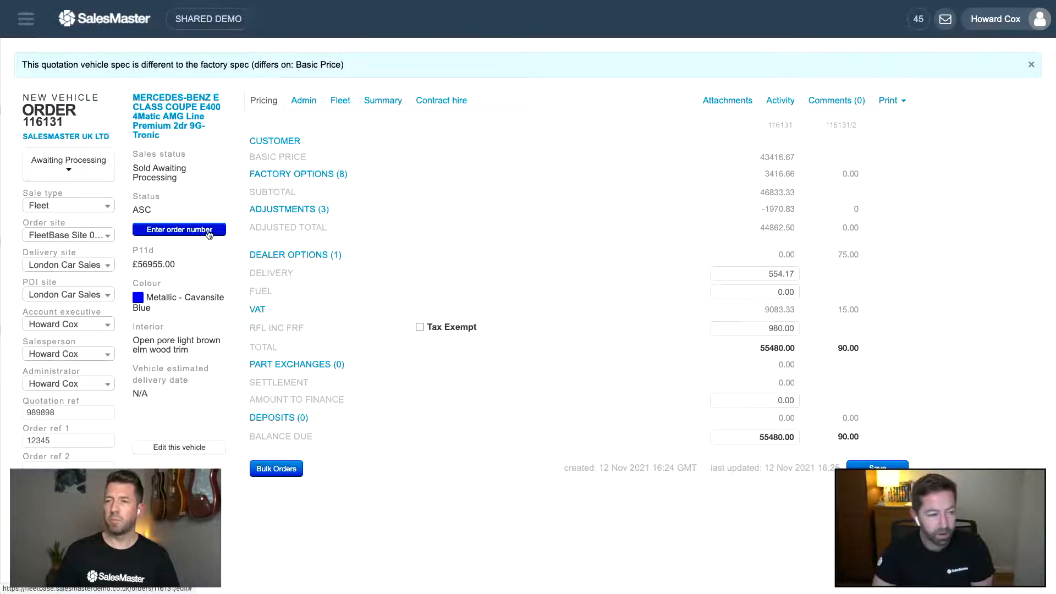
scroll(209, 235, "down", 1)
scroll(208, 235, "up", 1)
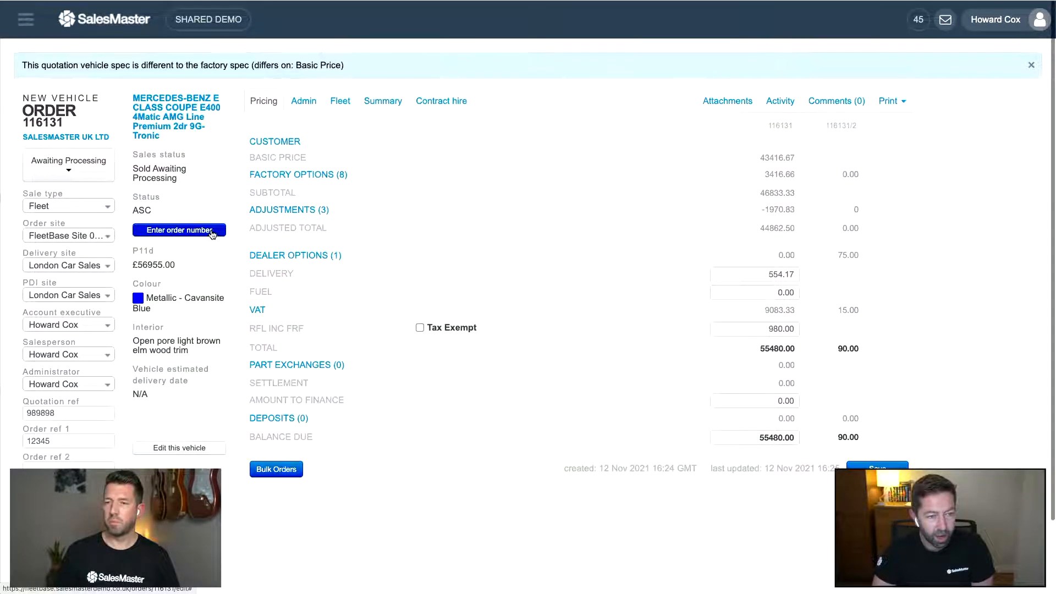
left_click(302, 102)
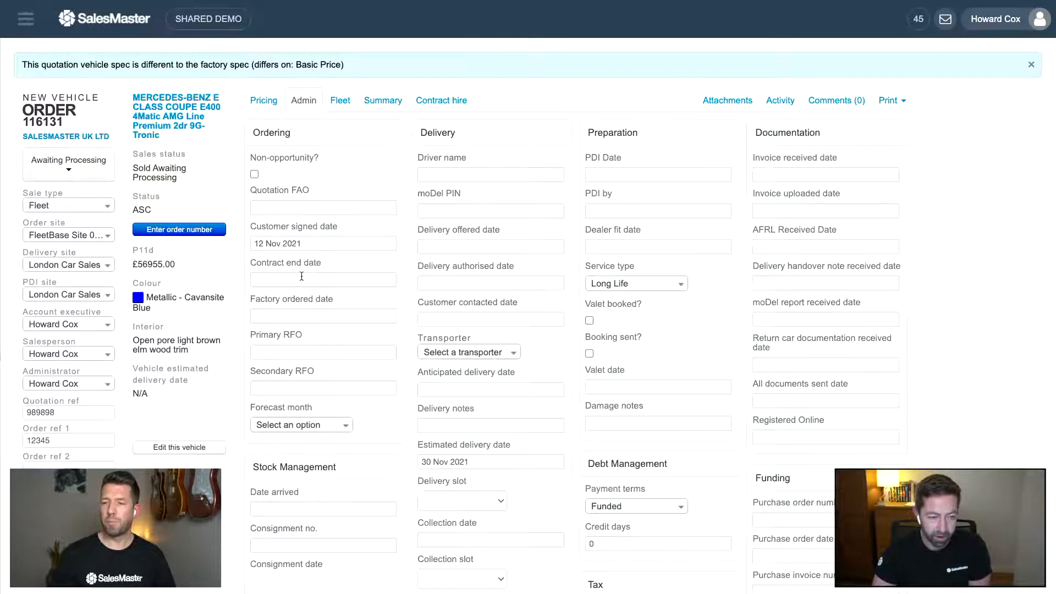
left_click(328, 428)
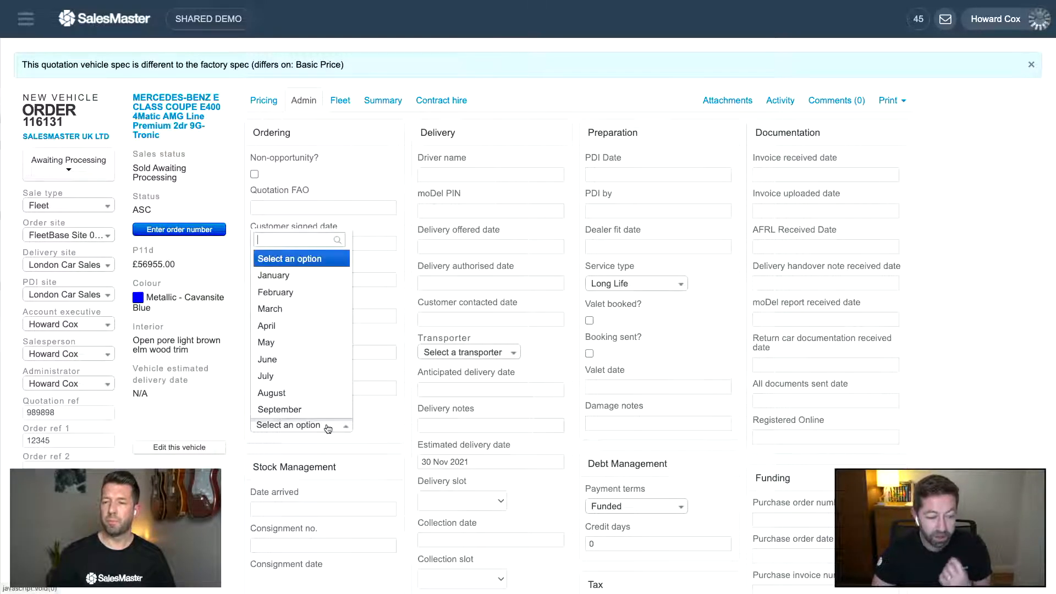
left_click(368, 405)
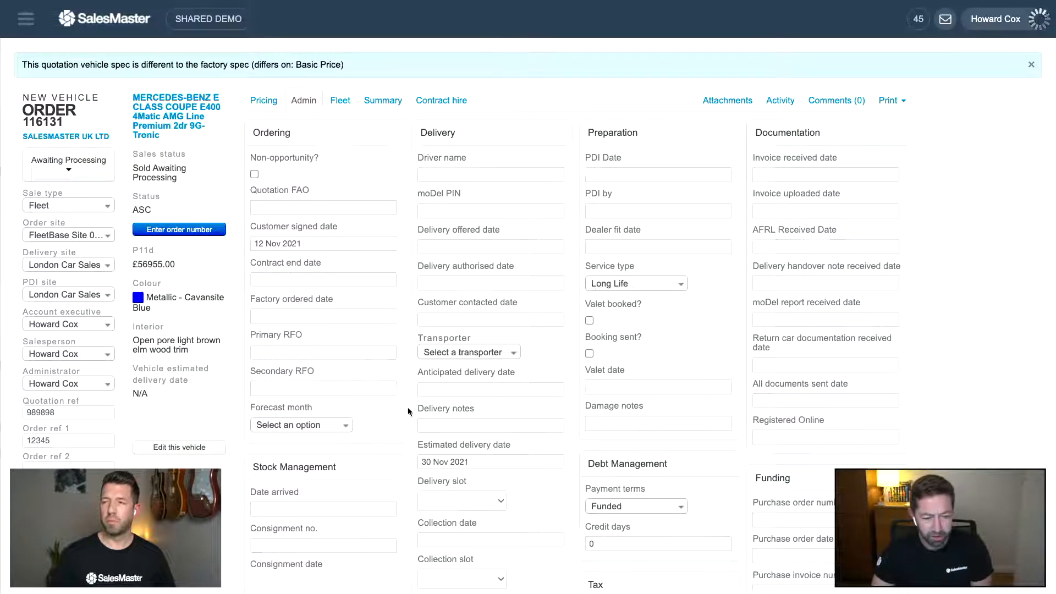
scroll(422, 227, "down", 1)
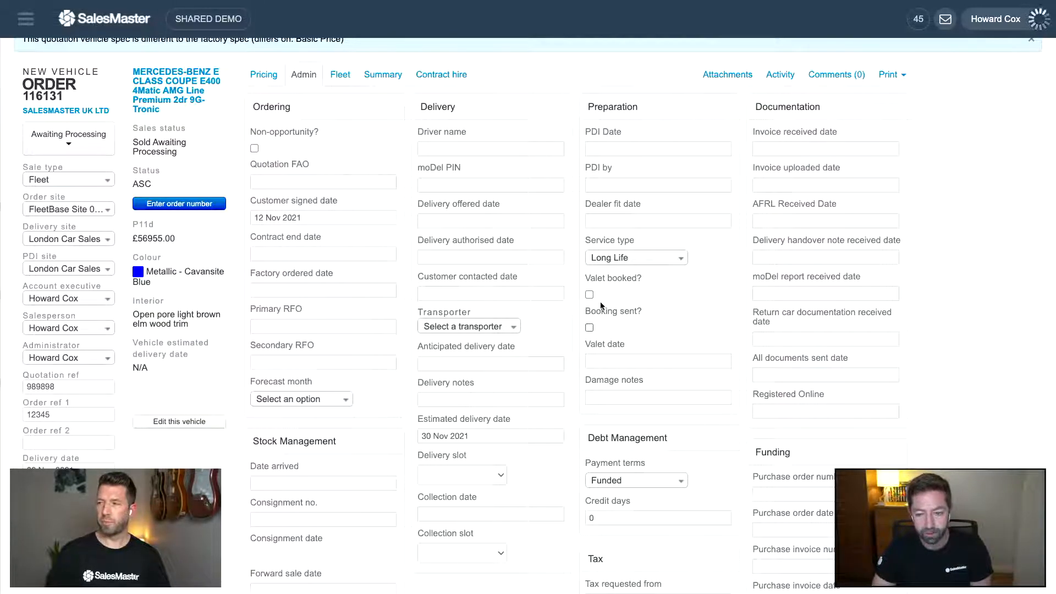
scroll(599, 302, "down", 2)
scroll(600, 303, "down", 5)
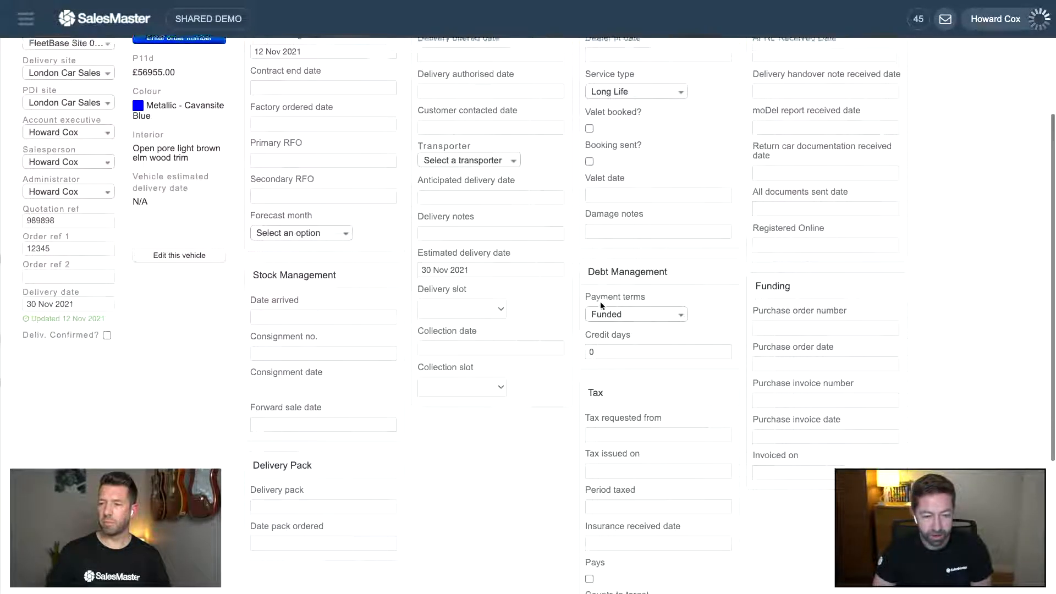
scroll(558, 302, "down", 4)
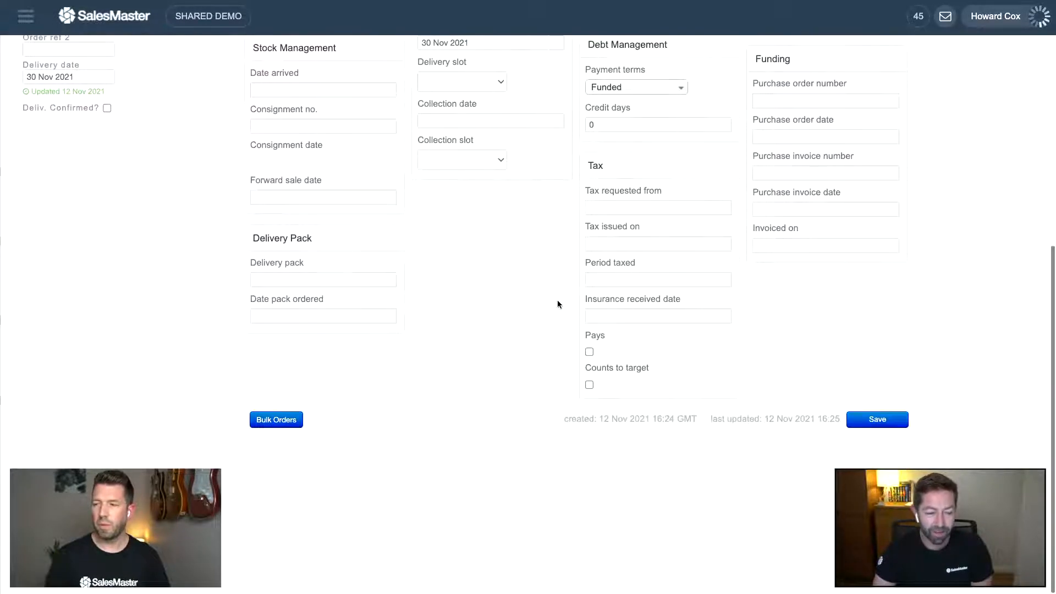
scroll(557, 304, "up", 10)
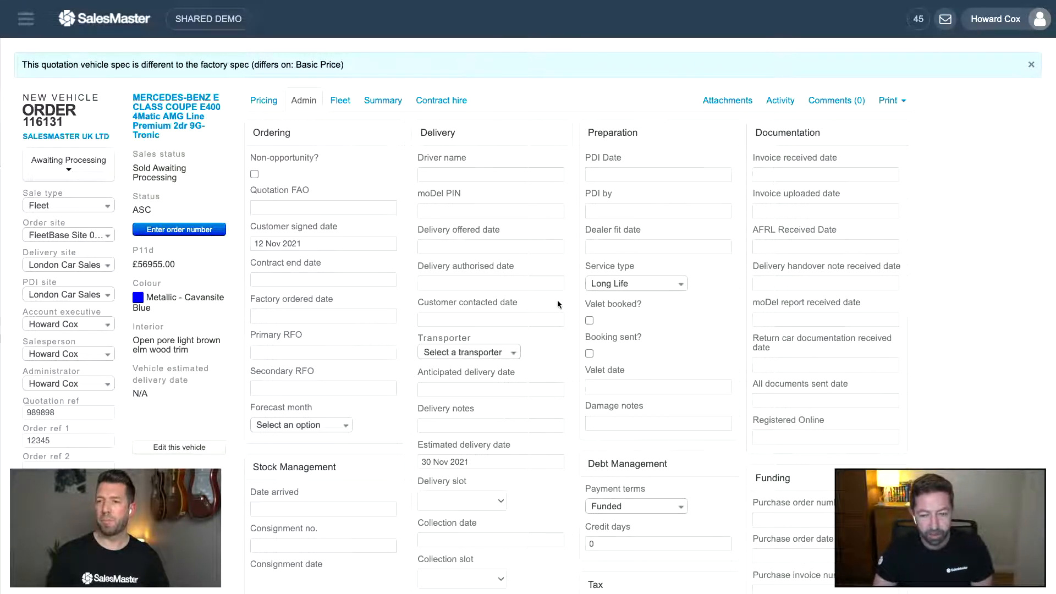
scroll(557, 302, "down", 1)
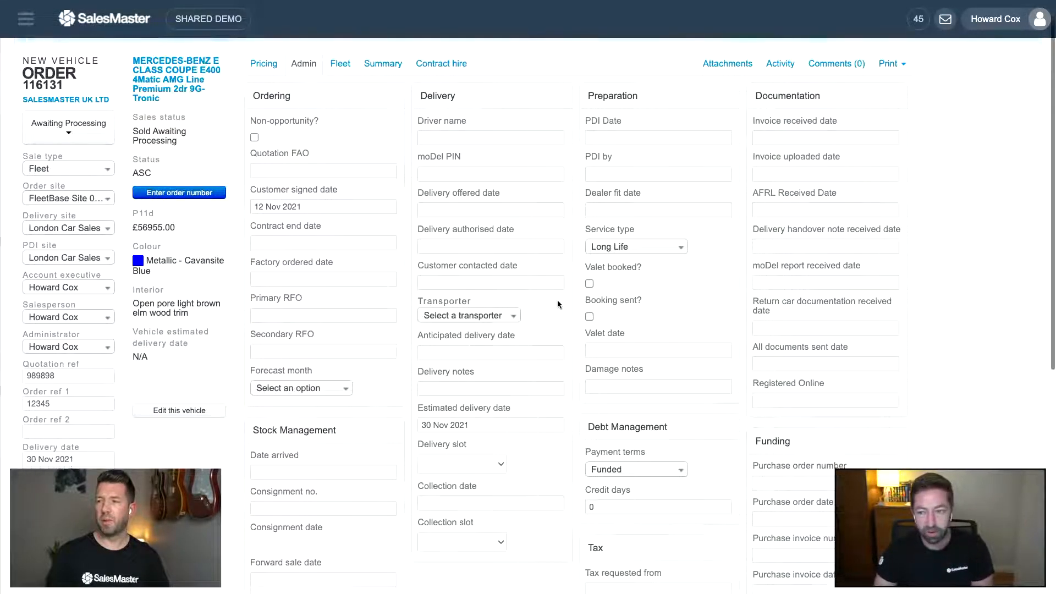
scroll(556, 299, "down", 2)
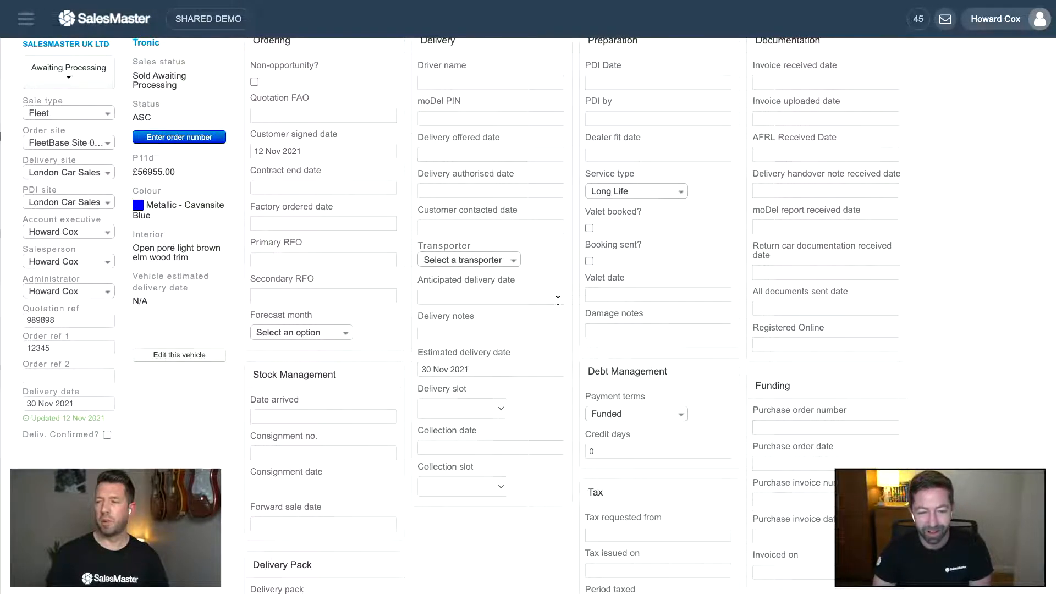
scroll(557, 300, "down", 3)
scroll(557, 299, "up", 5)
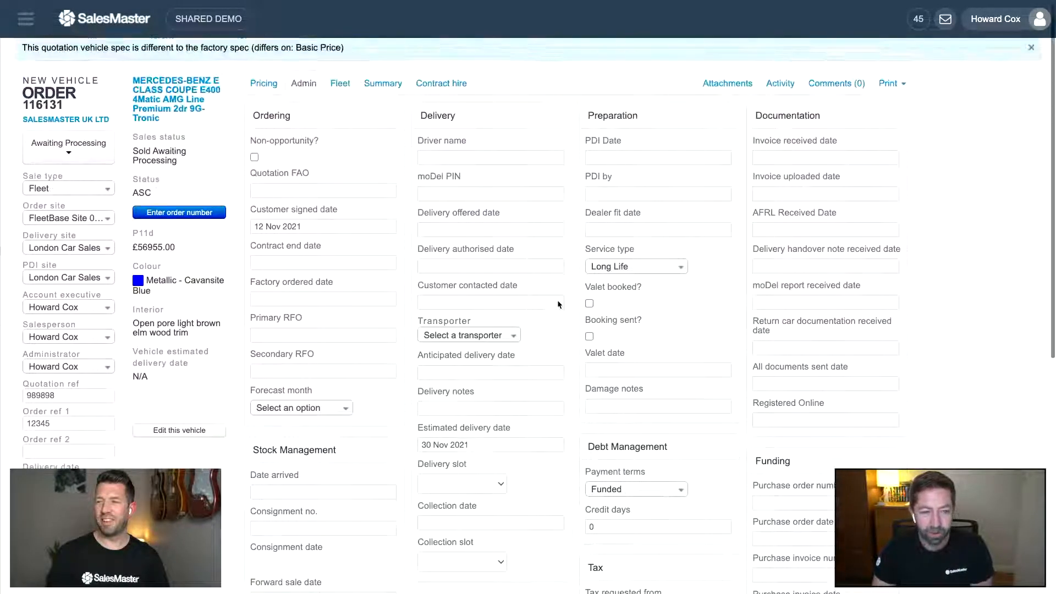
scroll(558, 301, "up", 1)
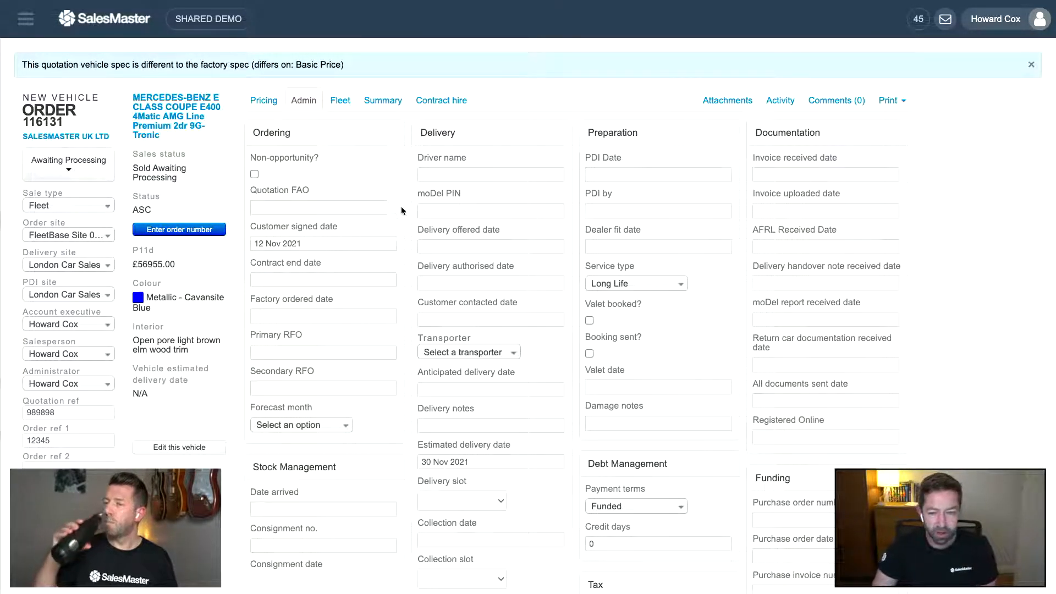
- Review order 116131's Summary: 629.17 income, -1970.83 cost, -1341.66 profit
left_click(384, 101)
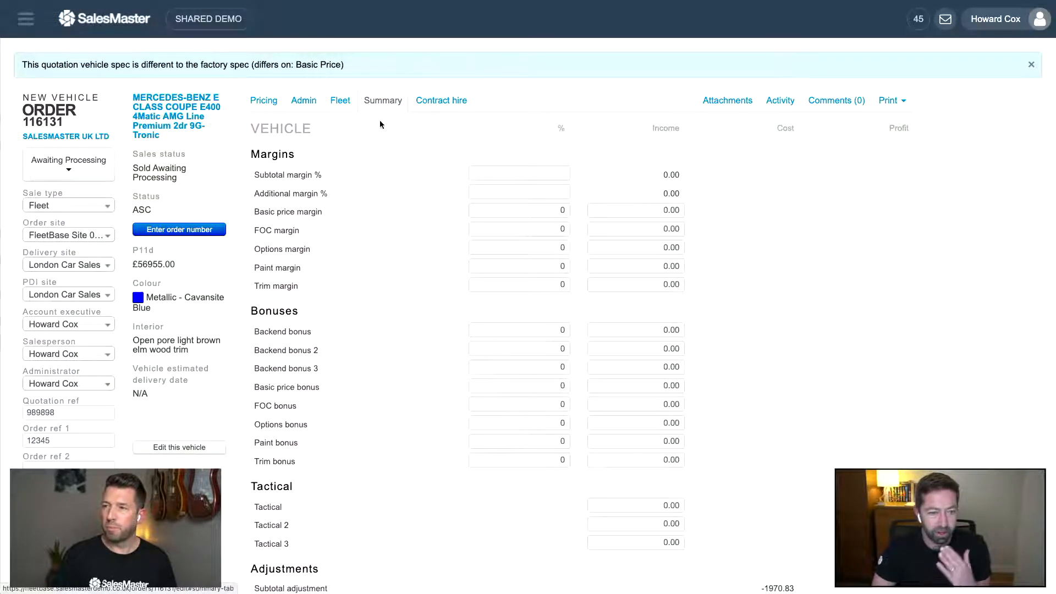
scroll(375, 202, "down", 5)
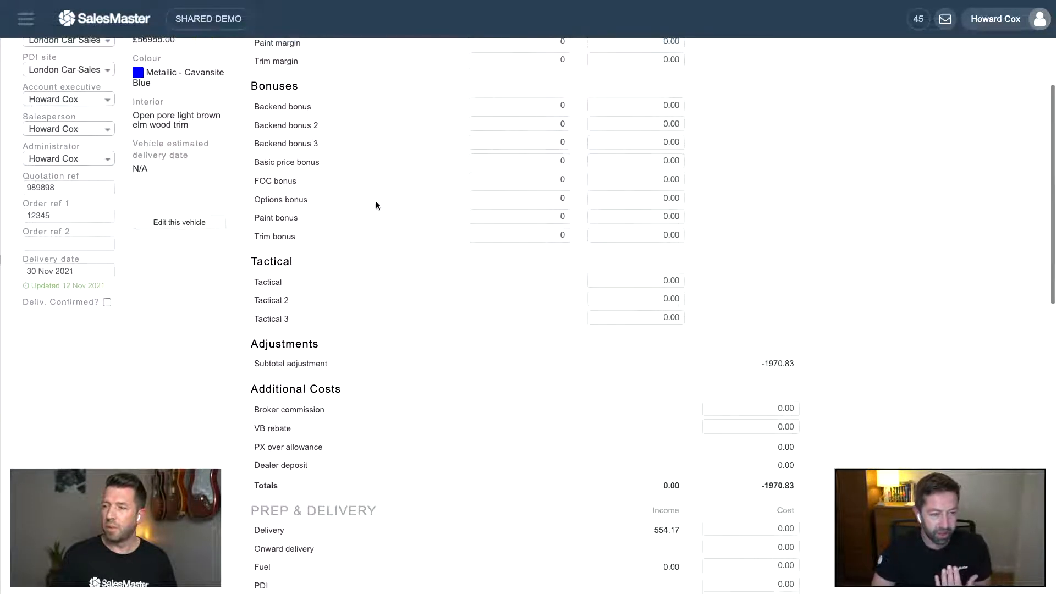
scroll(375, 204, "up", 2)
scroll(376, 205, "down", 4)
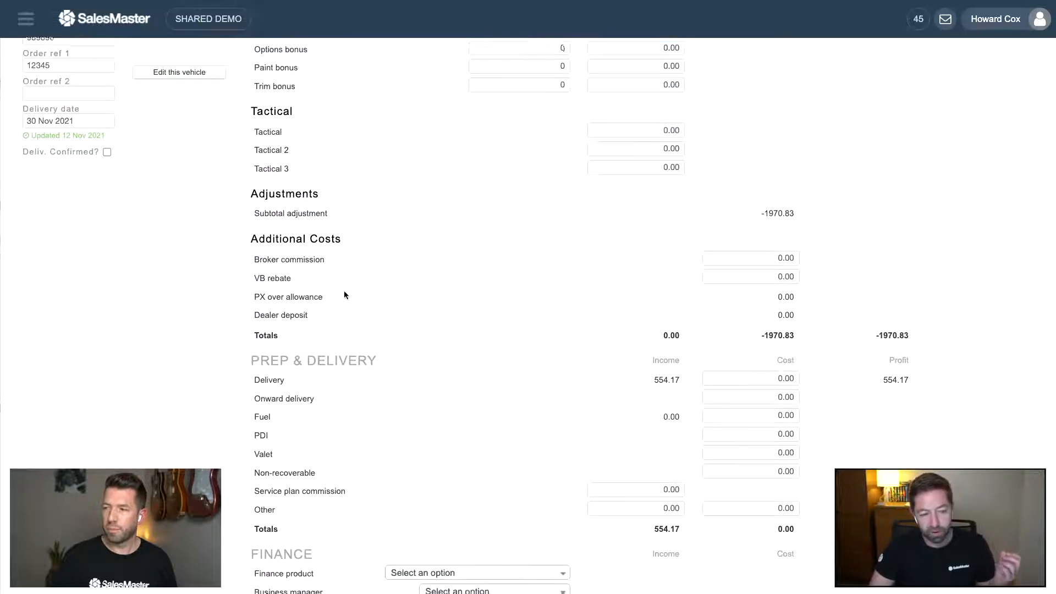
scroll(344, 291, "down", 2)
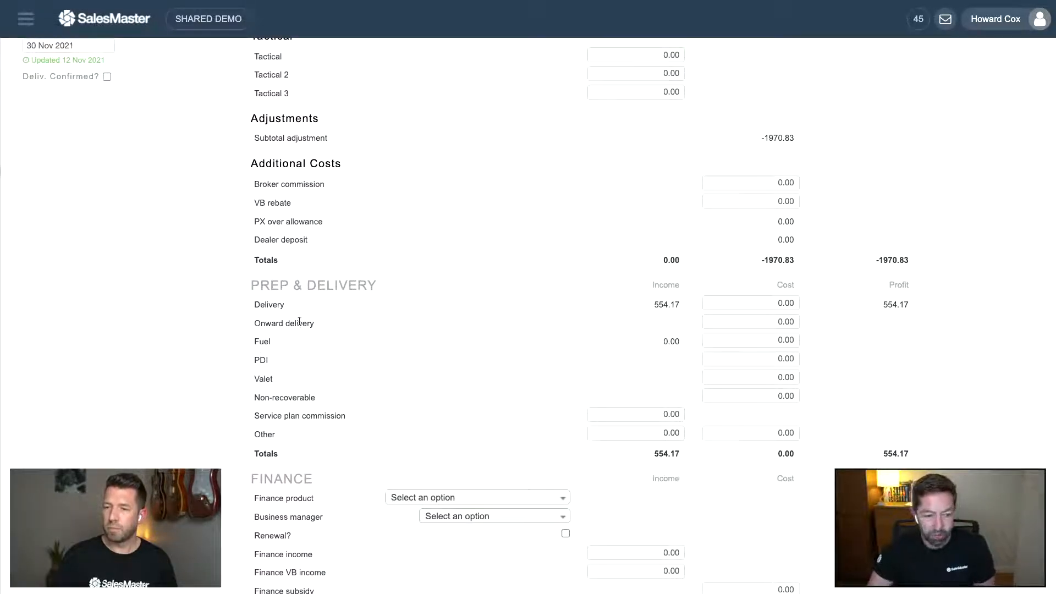
scroll(312, 308, "down", 6)
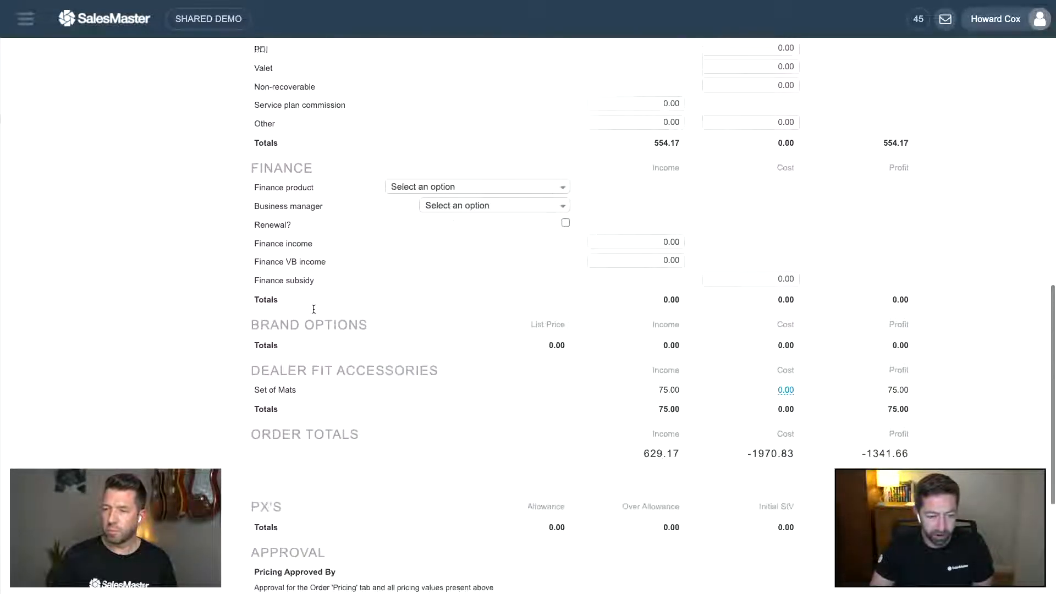
scroll(313, 309, "up", 15)
scroll(314, 308, "up", 2)
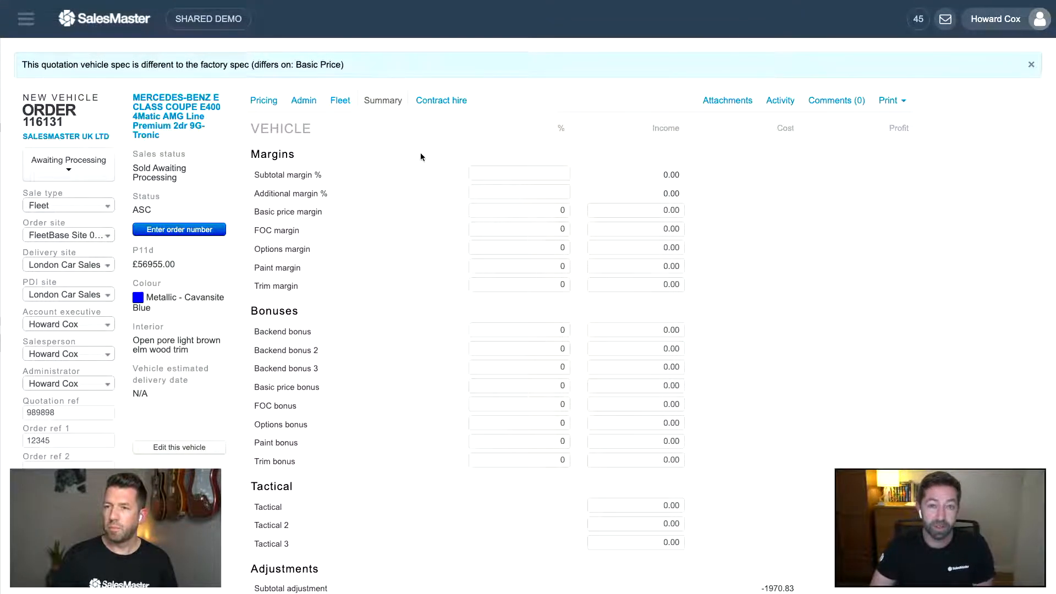
- Look over order 116131's contract hire details, then show its Attachments area
left_click(441, 104)
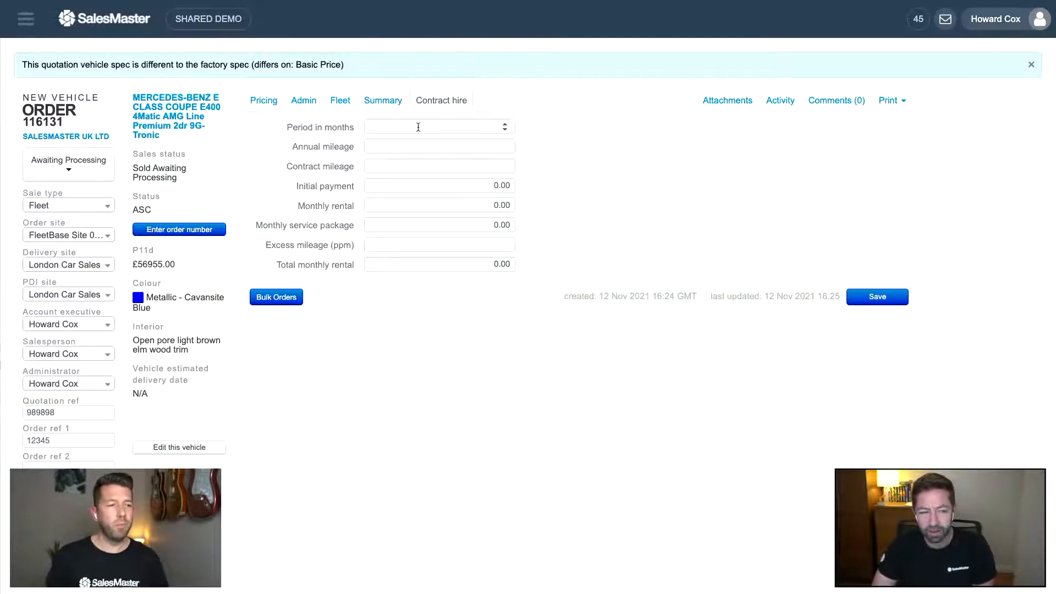
scroll(438, 144, "down", 1)
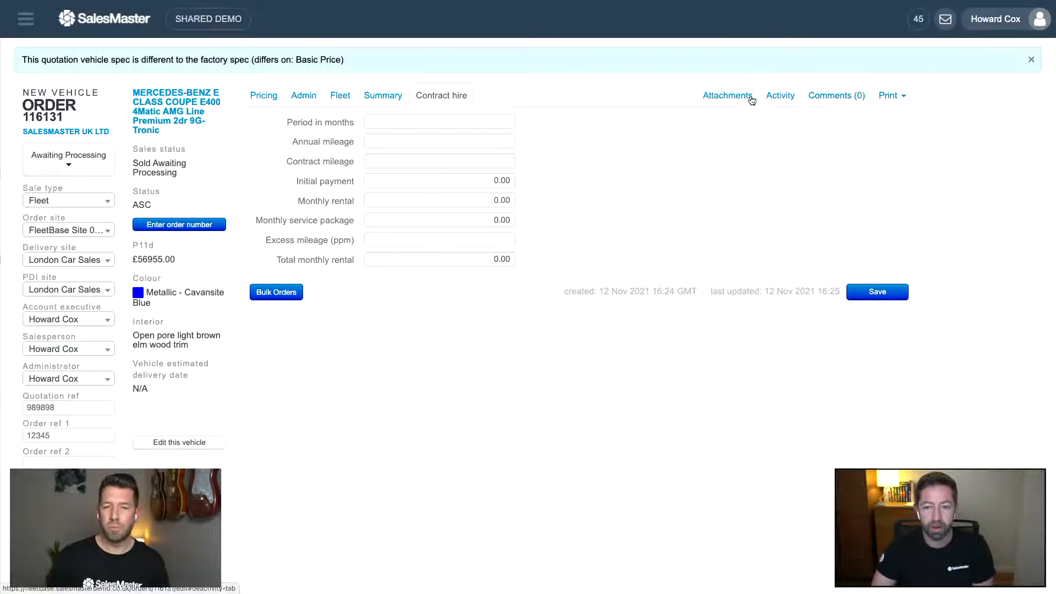
left_click(731, 97)
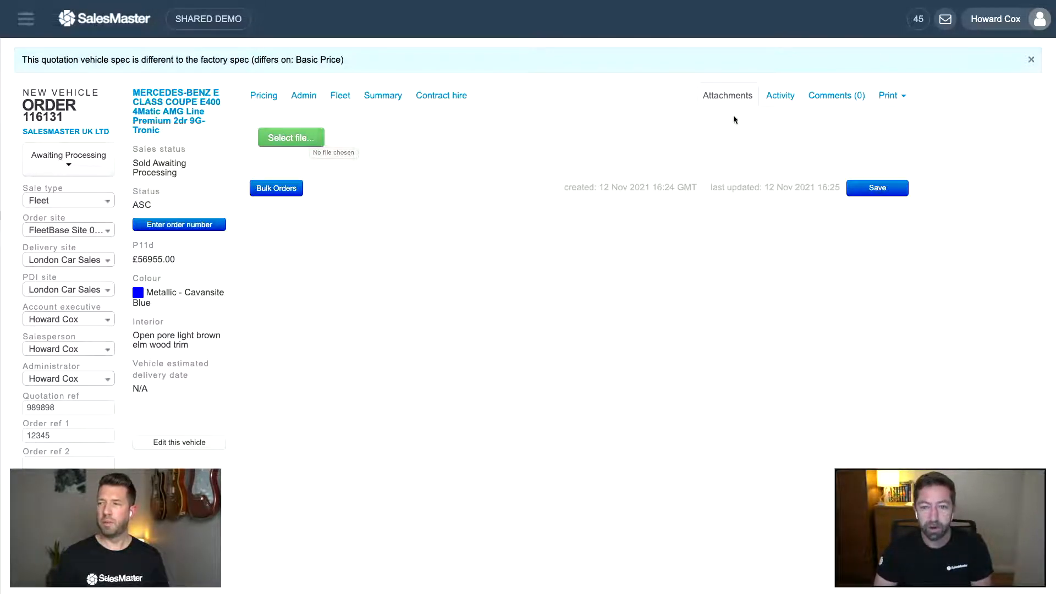
- Show order 116131's Activity log listing every field set at creation
left_click(769, 96)
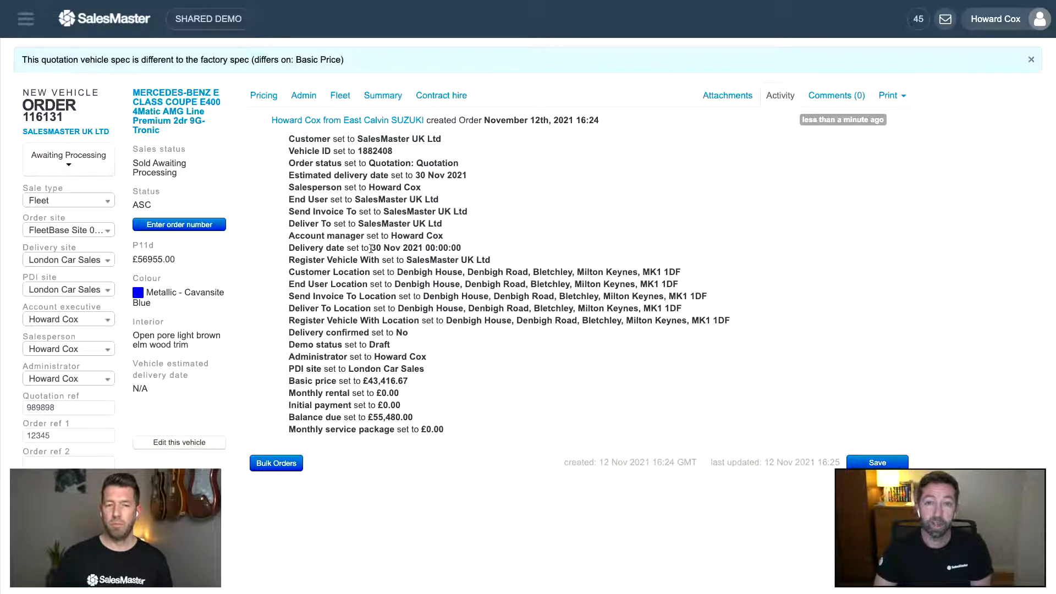
- Post the comment 'Test' on order 116131, keeping the General category
left_click(837, 96)
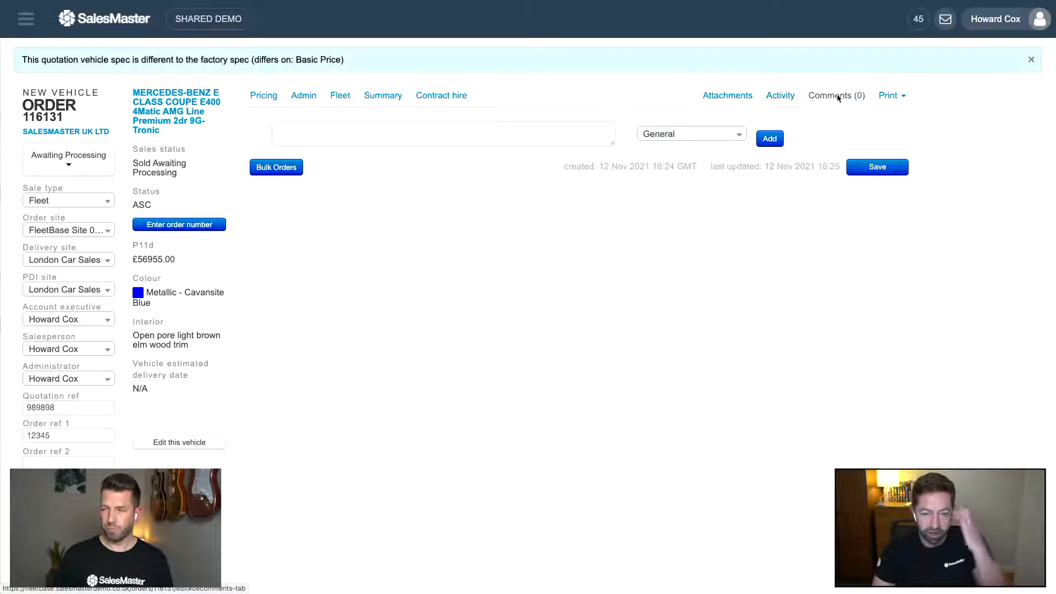
left_click_drag(612, 144, 622, 191)
left_click(522, 148)
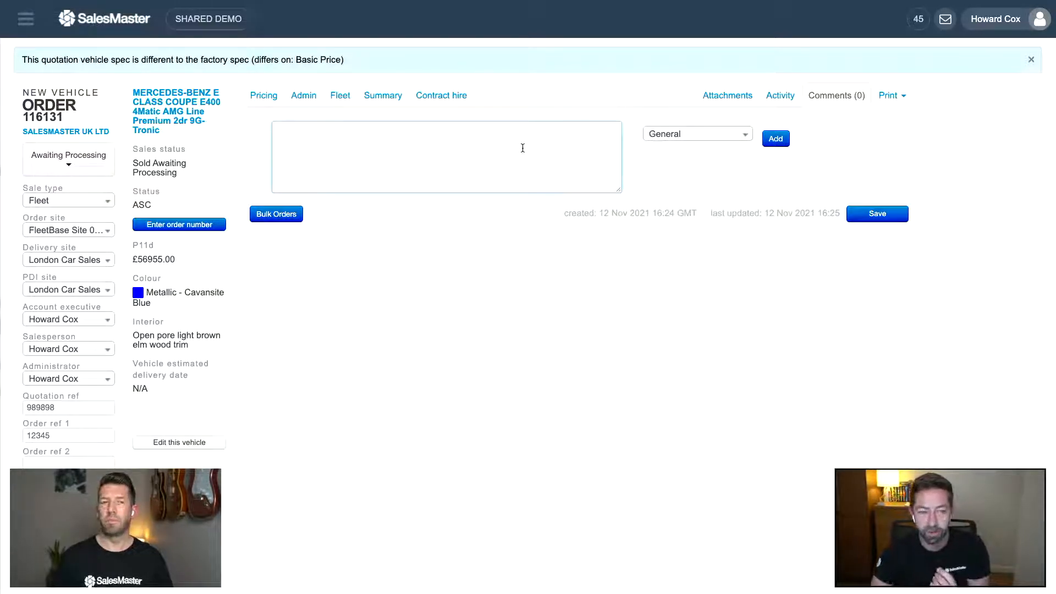
type("Test")
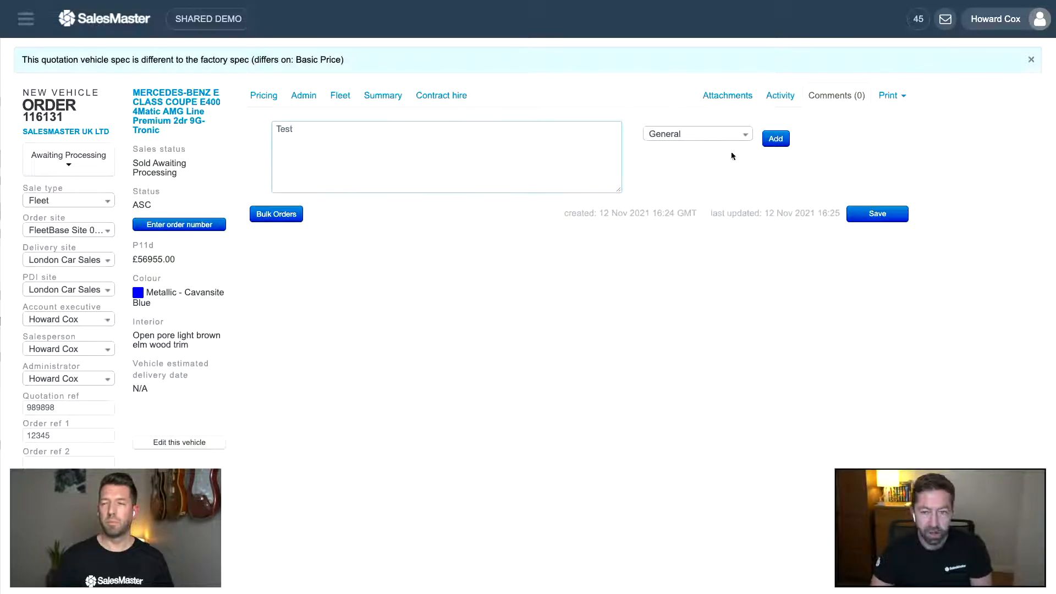
left_click(776, 140)
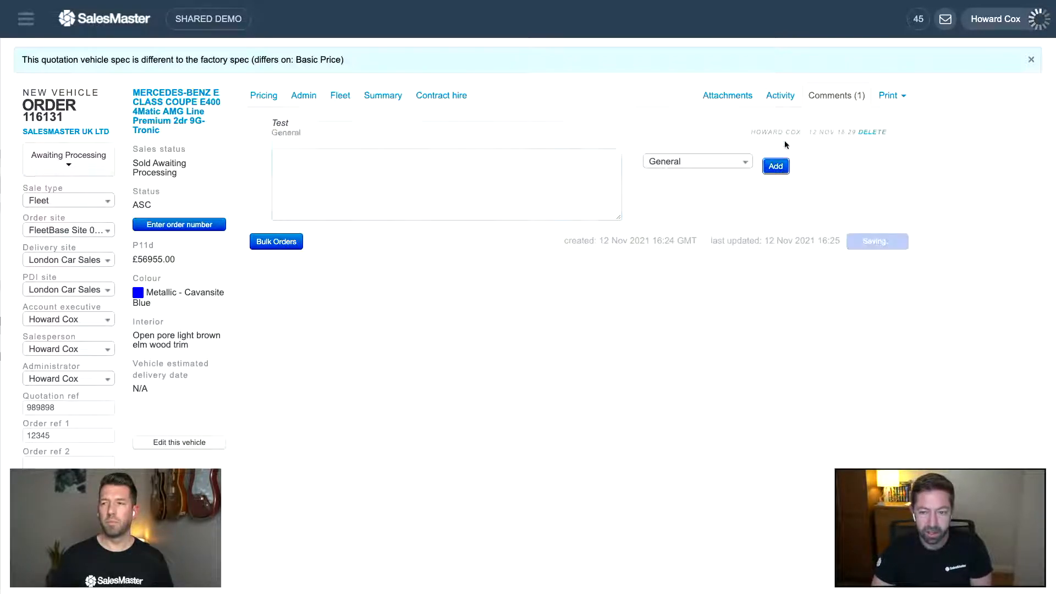
left_click(664, 164)
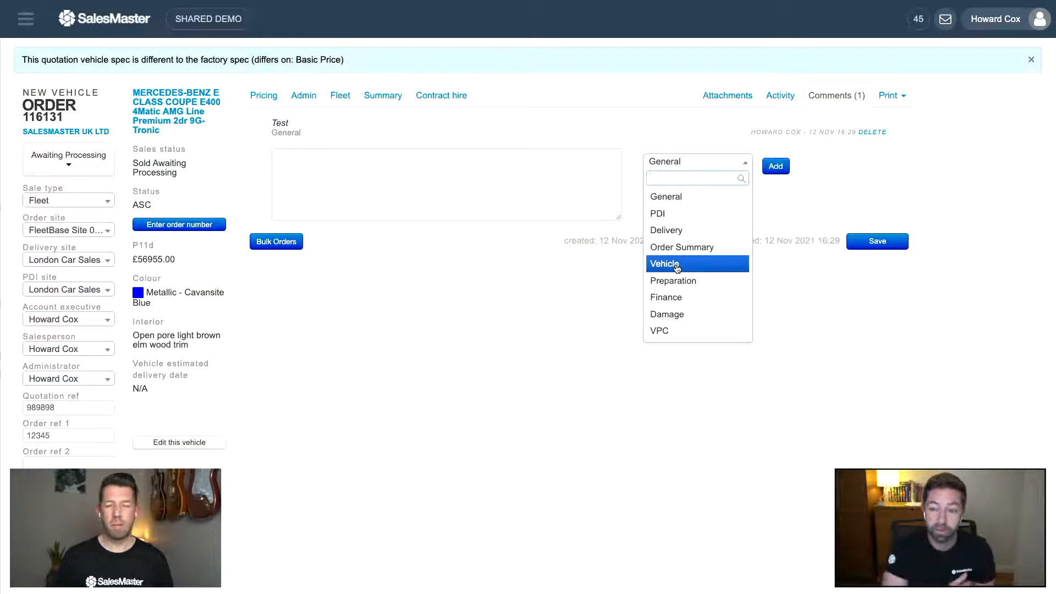
left_click(794, 187)
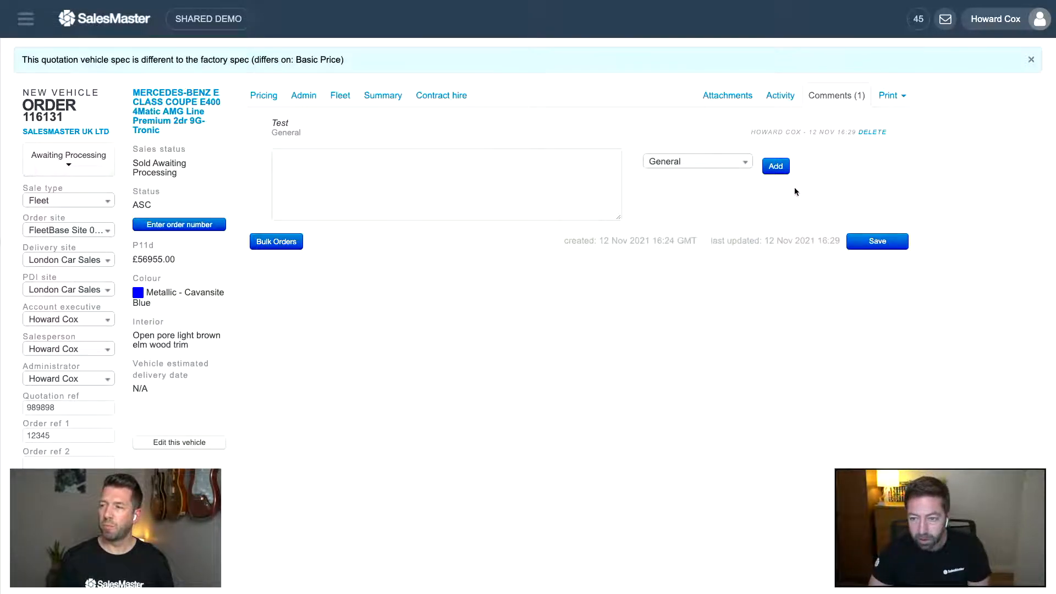
- Check the order's printable documents list, then open the main navigation sidebar
left_click(900, 100)
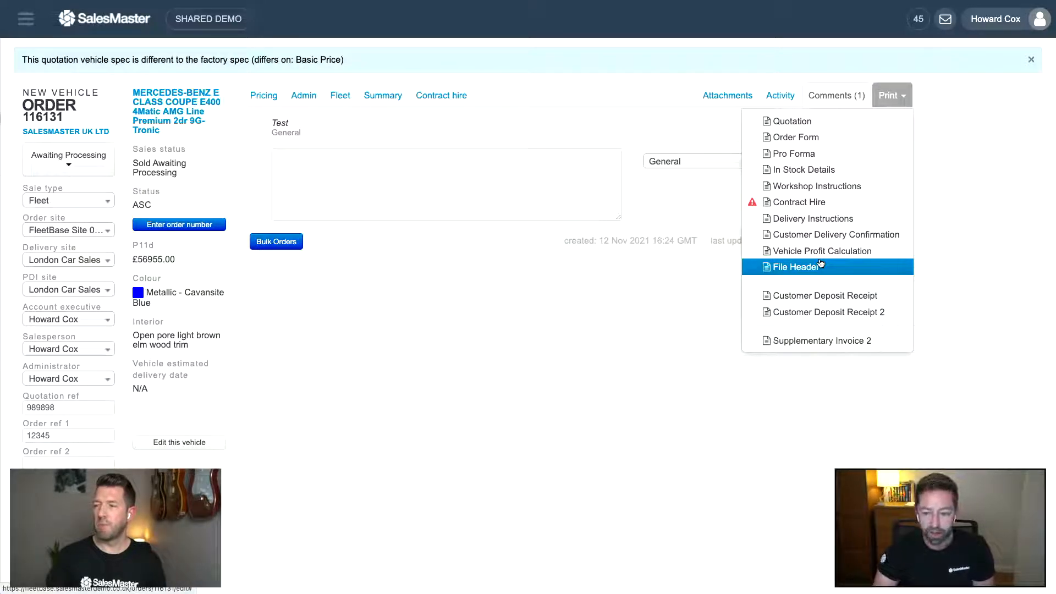
left_click(648, 113)
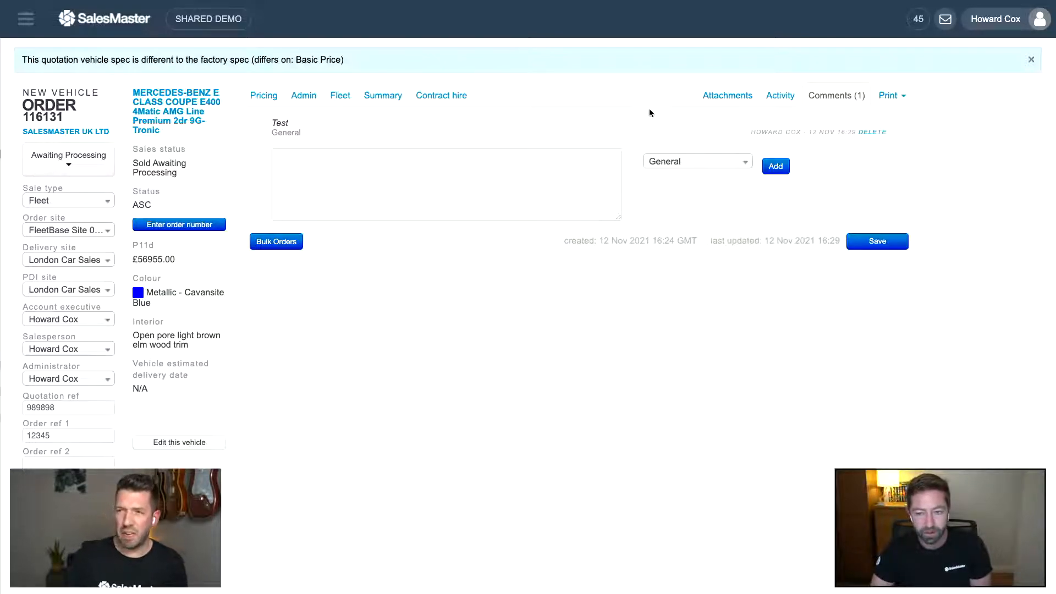
left_click(898, 92)
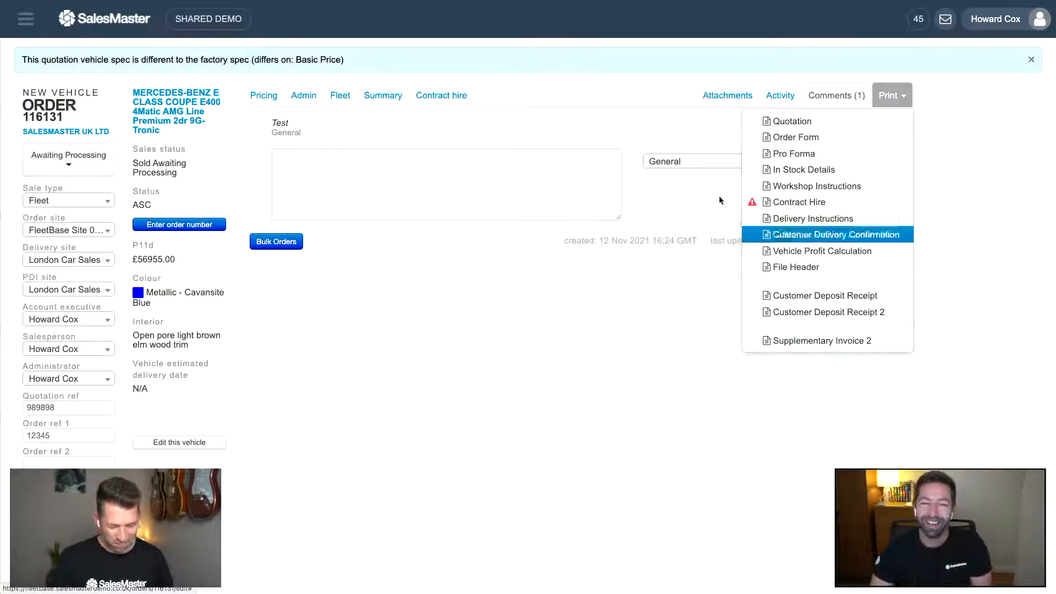
left_click(526, 90)
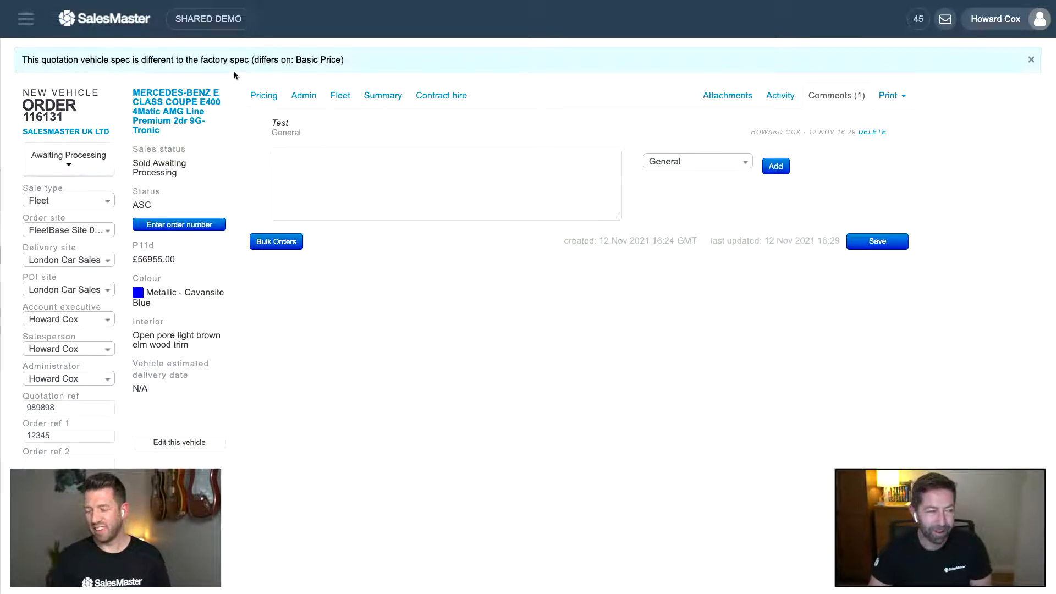
left_click(20, 23)
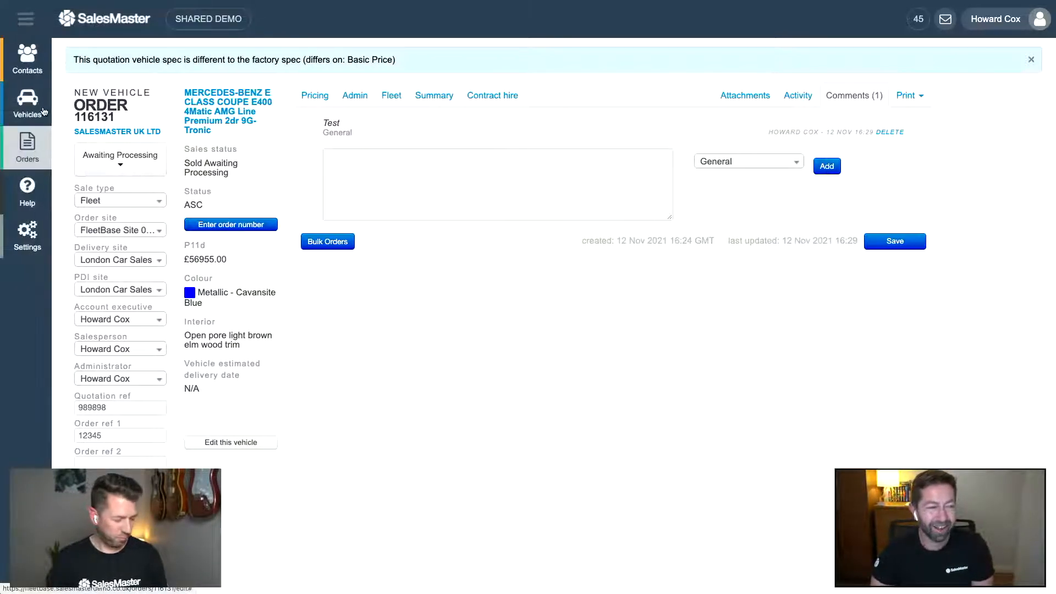
- Go to the list of all 492 orders and hide the navigation sidebar
left_click(27, 148)
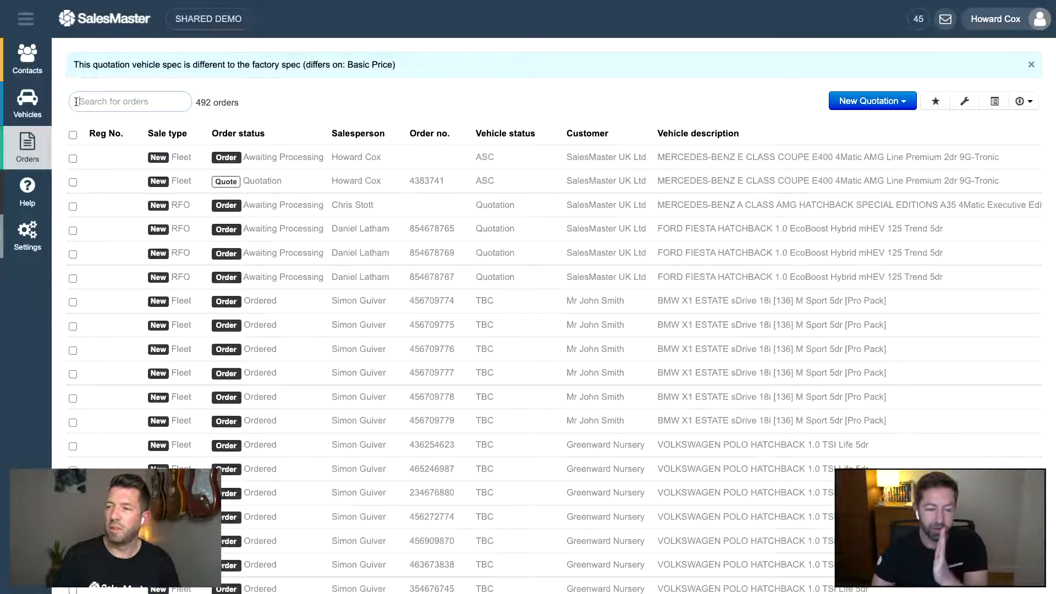
scroll(76, 102, "down", 1)
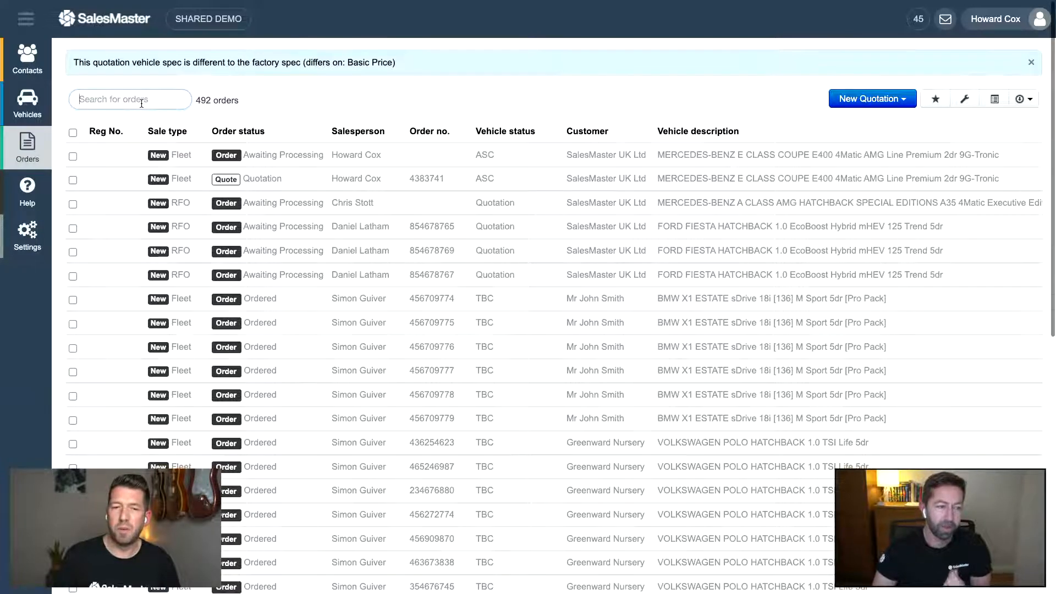
scroll(142, 104, "up", 1)
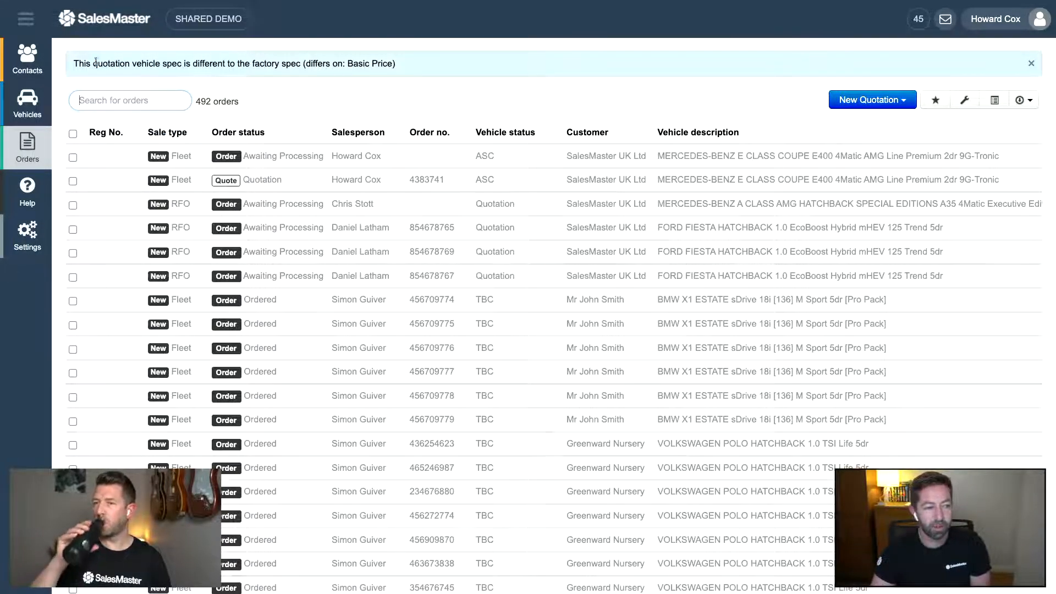
left_click(33, 27)
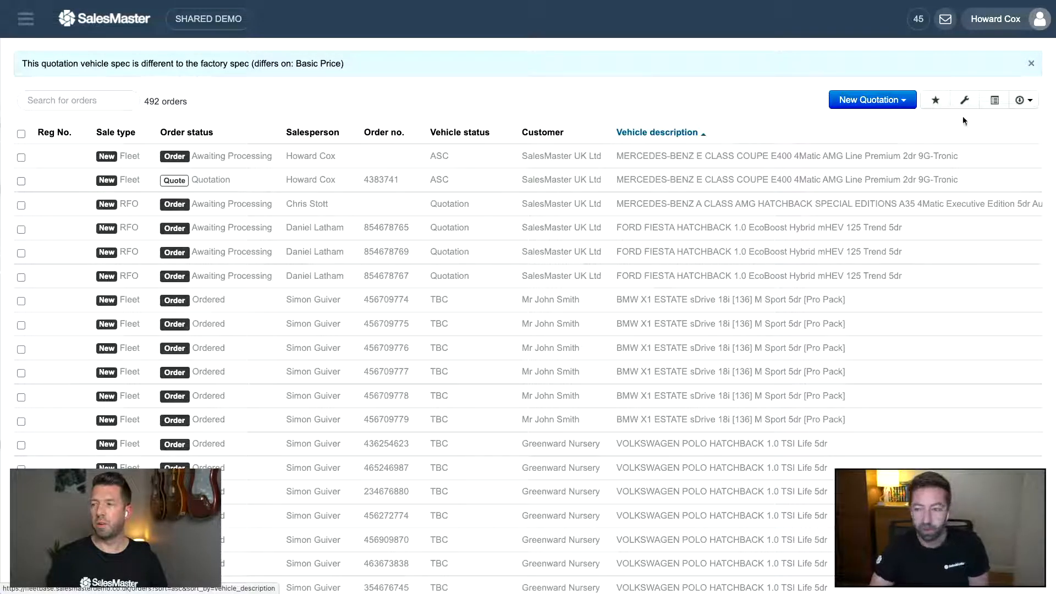
- In the Column Chooser's ALL list, add the Created at column after Reg No
left_click(989, 105)
left_click(1019, 244)
scroll(586, 250, "down", 3)
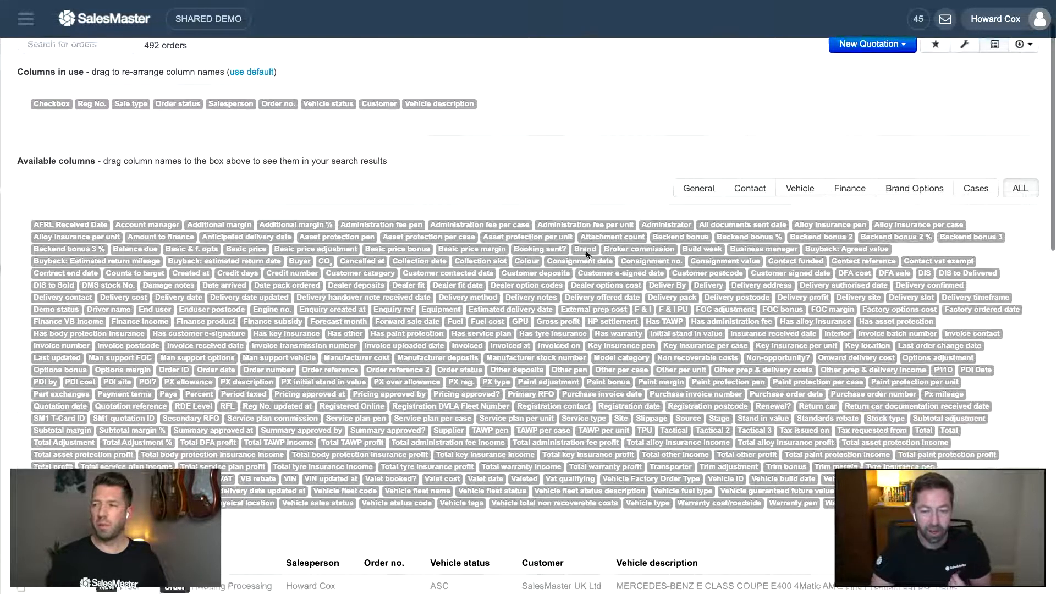
scroll(588, 251, "up", 3)
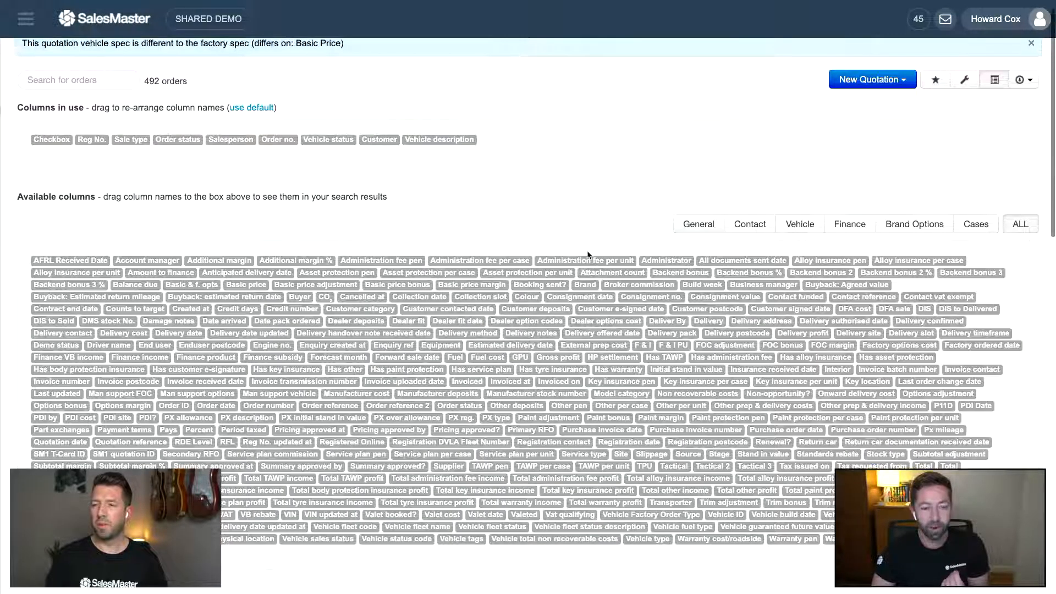
key("ctrl+f")
type("creat")
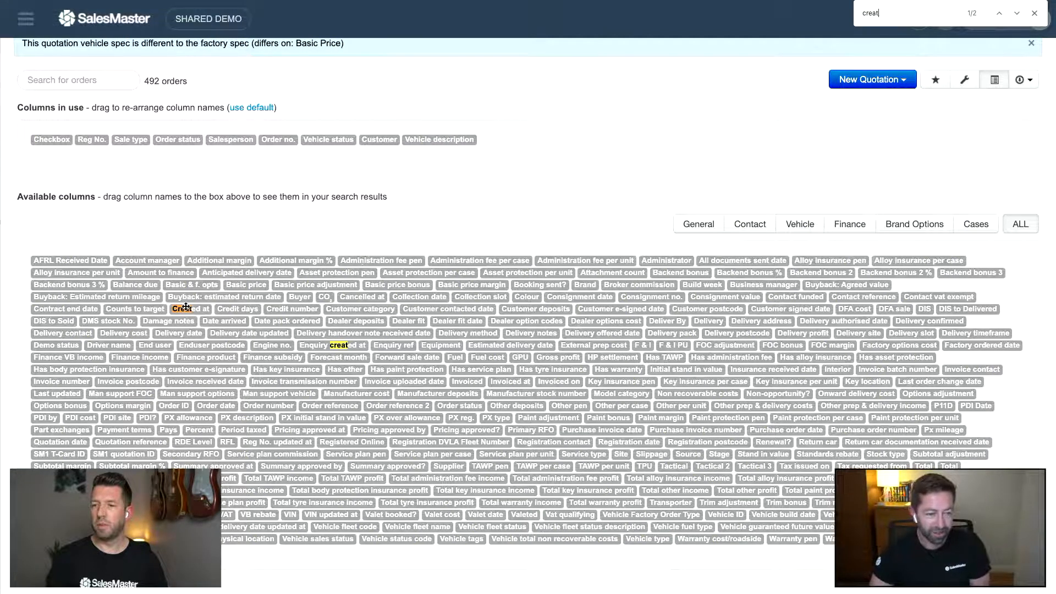
left_click_drag(187, 309, 119, 141)
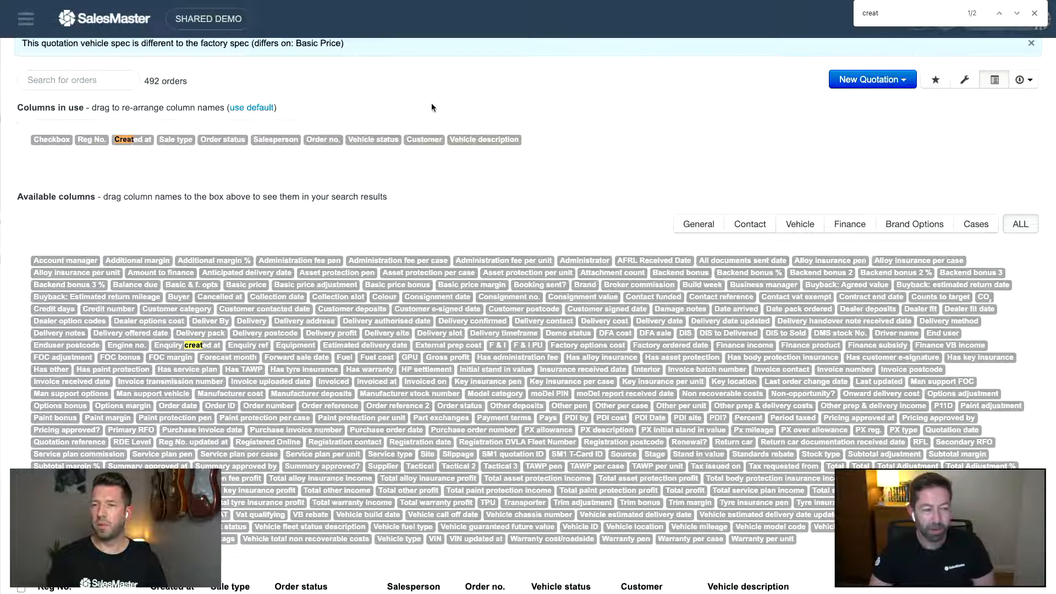
- Add the Delivery date column after Order status and close the column settings
left_click_drag(894, 12, 836, 18)
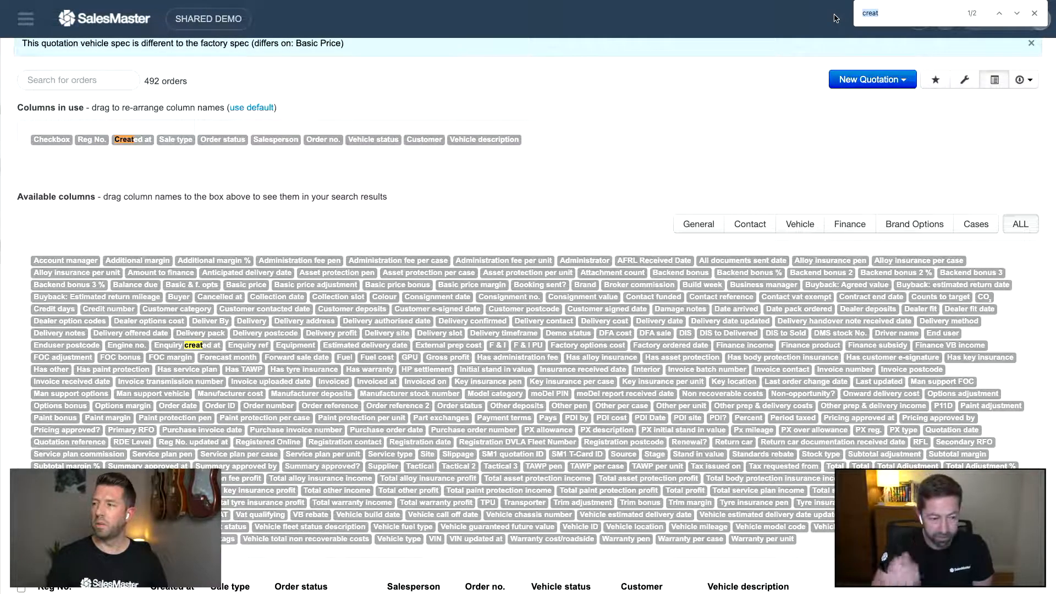
type("del")
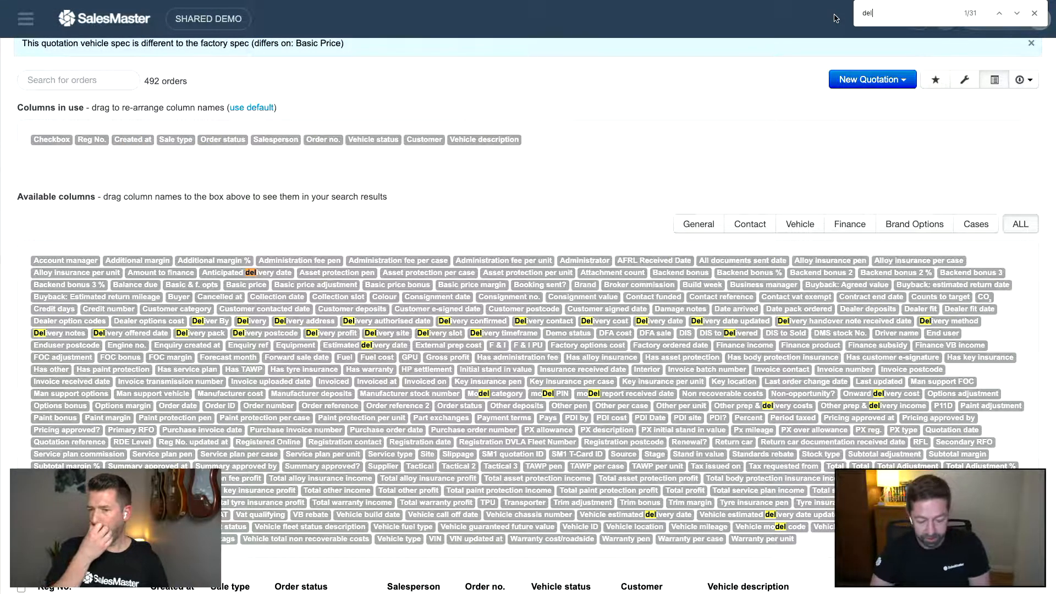
type("ivery")
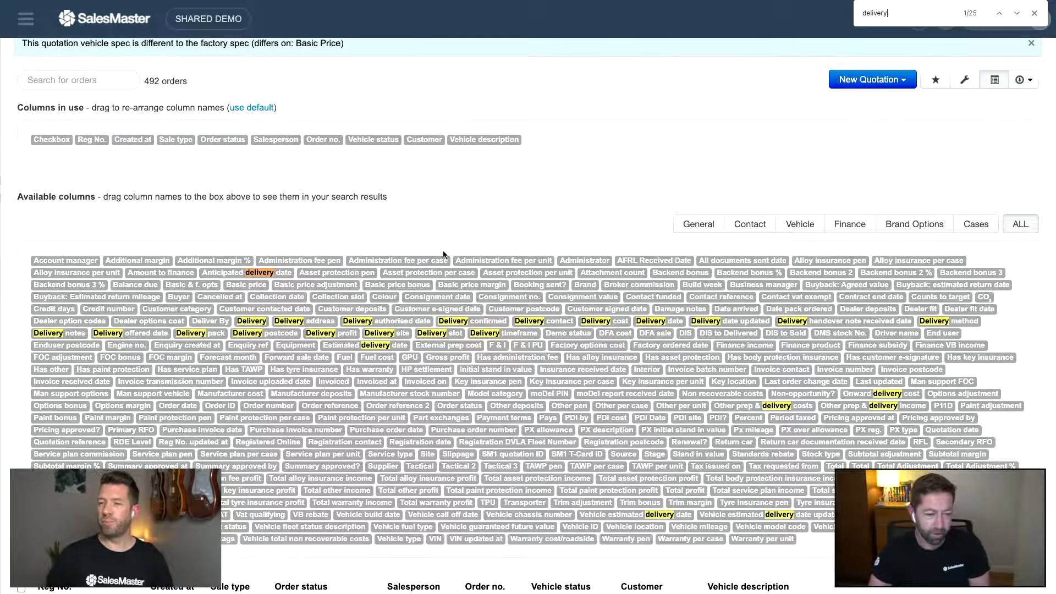
left_click_drag(645, 323, 242, 144)
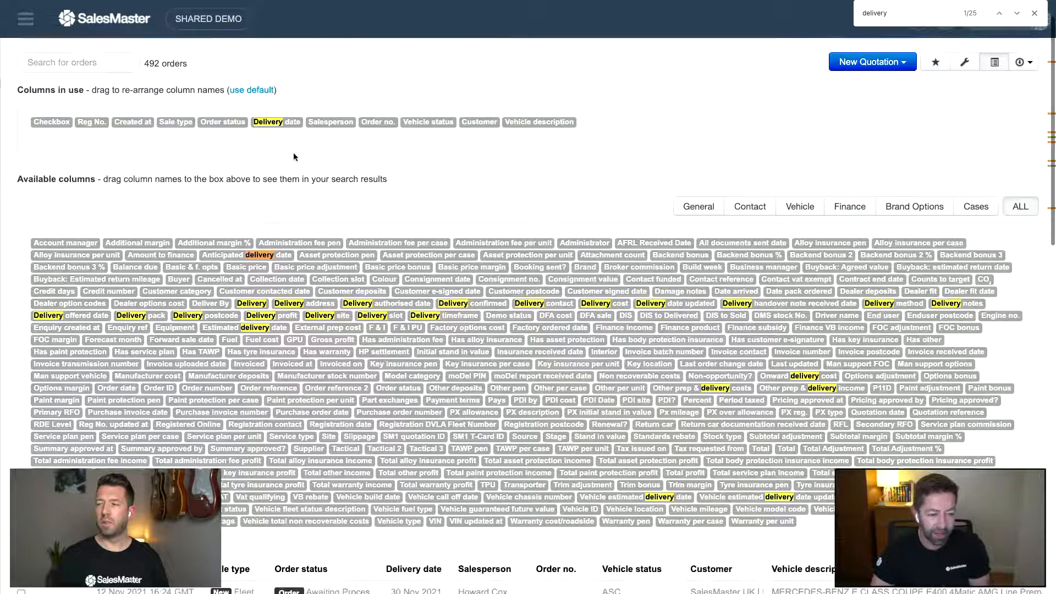
left_click_drag(900, 16, 842, 15)
type("sales")
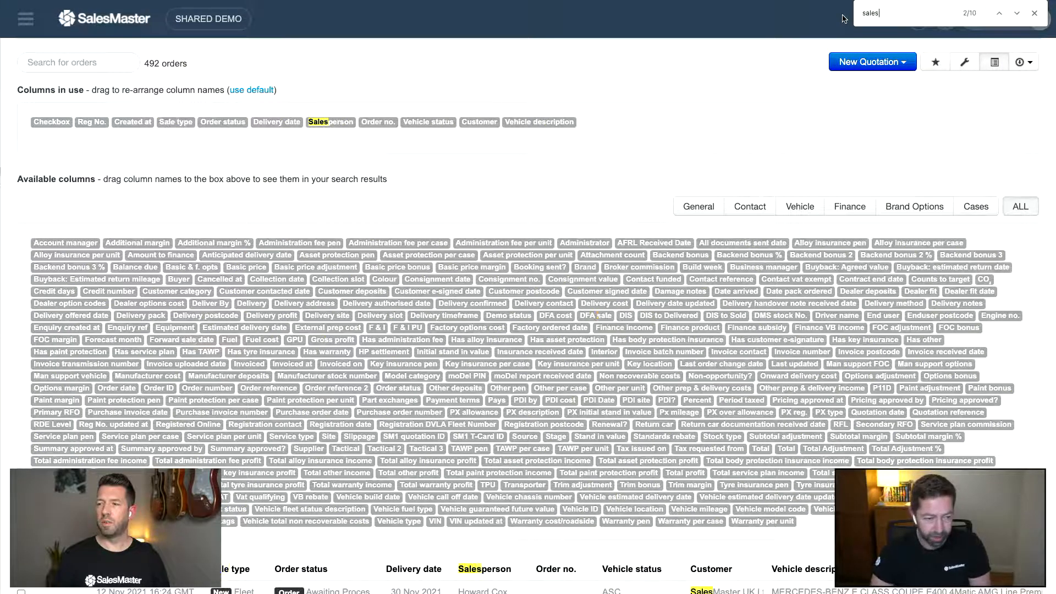
scroll(629, 296, "down", 1)
scroll(573, 283, "up", 1)
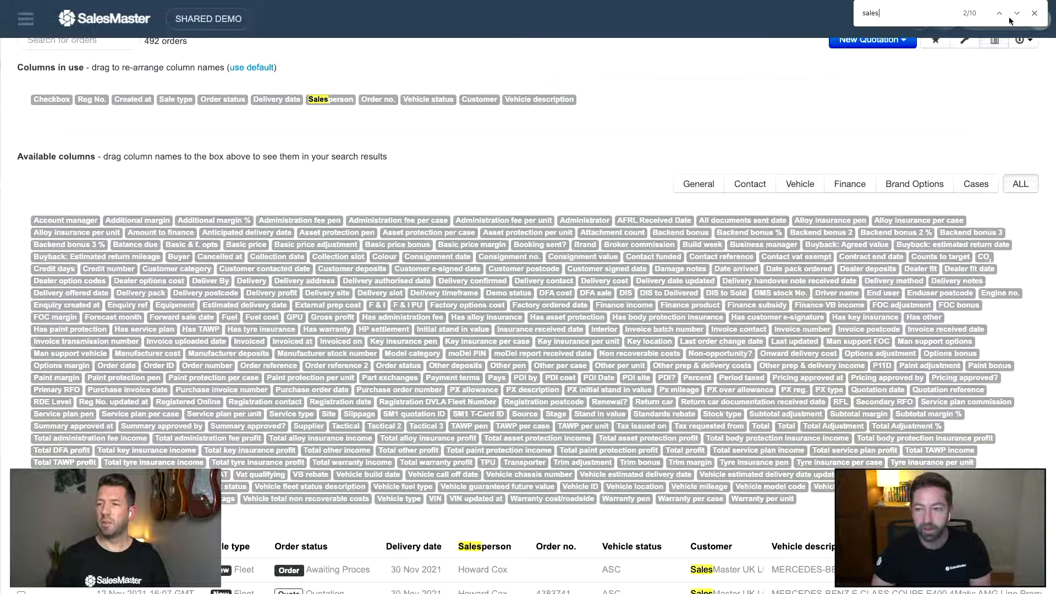
left_click(1034, 14)
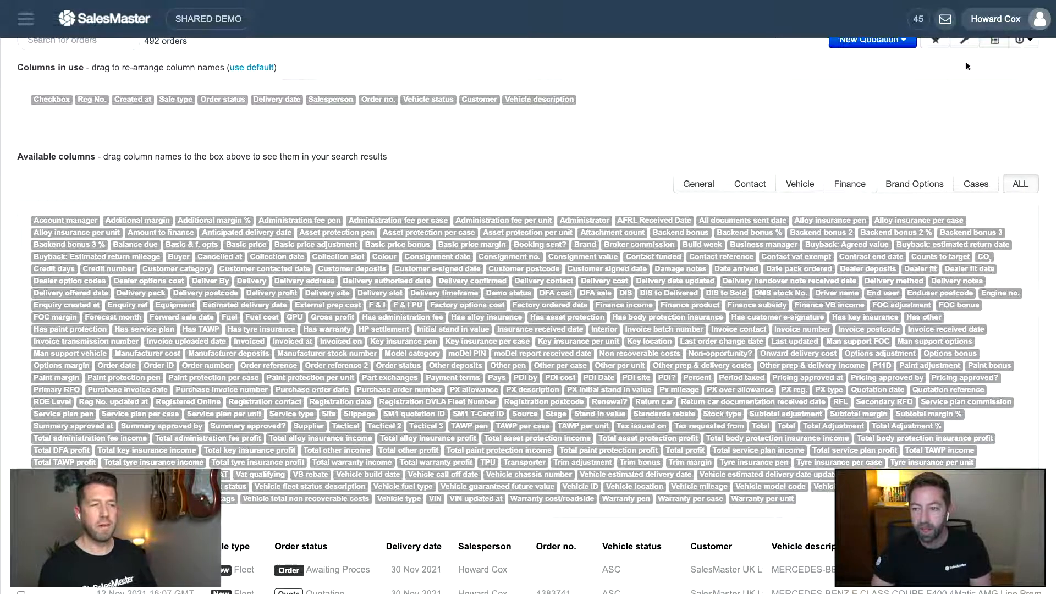
scroll(981, 88, "up", 2)
left_click(994, 101)
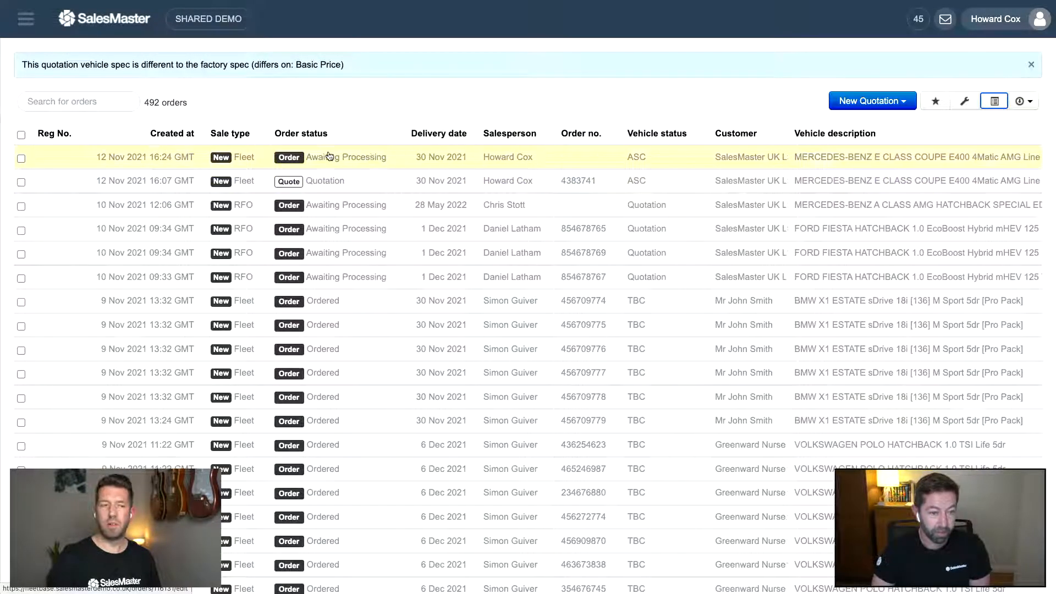
- Dismiss the vehicle spec-difference notice and remove the Reg No. column from the orders table
left_click(399, 134)
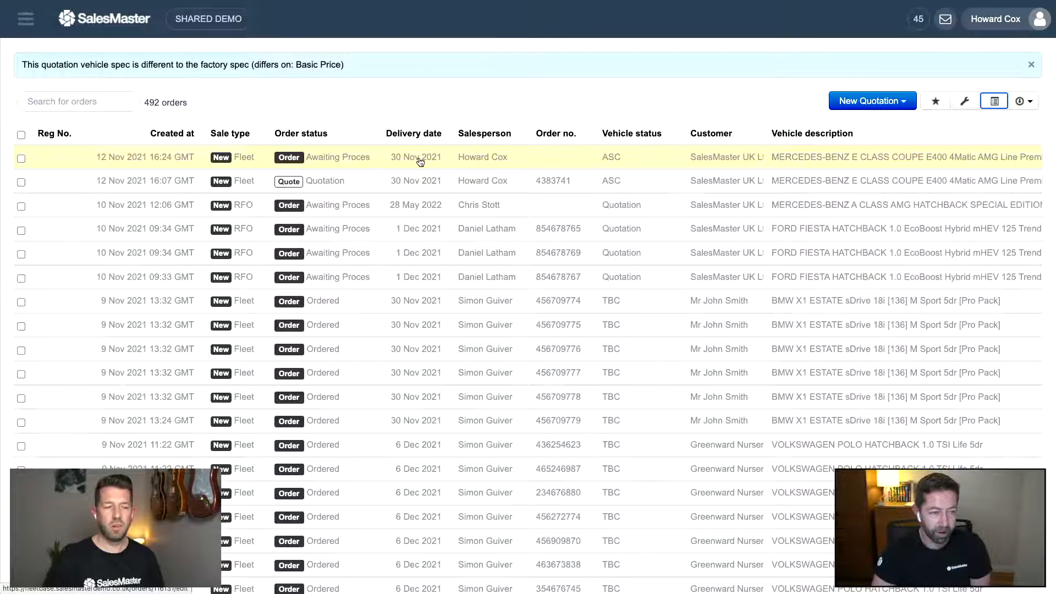
left_click(1030, 64)
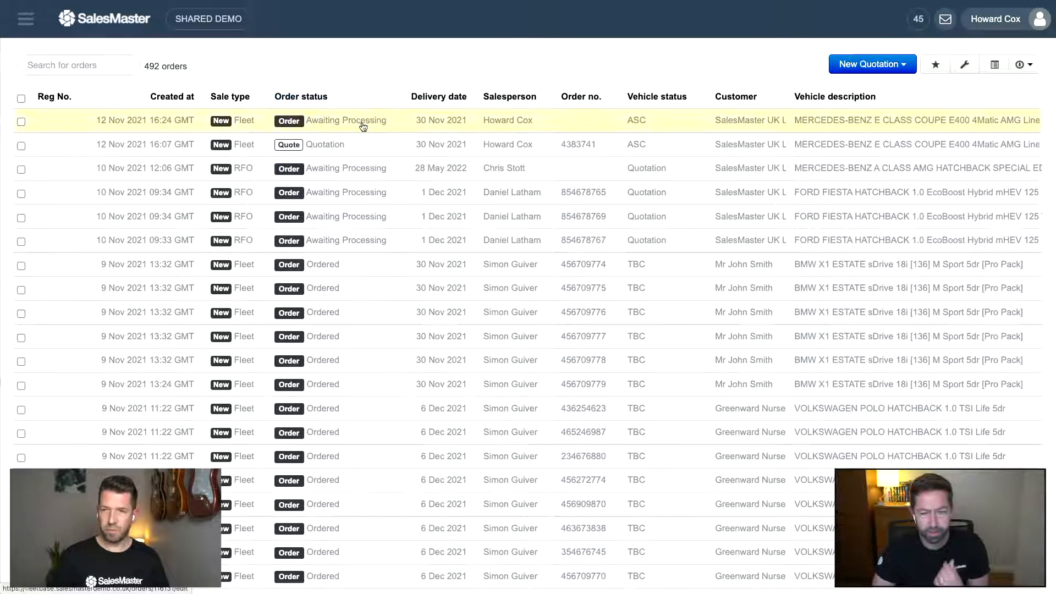
left_click(994, 65)
left_click_drag(92, 121, 93, 423)
left_click(999, 67)
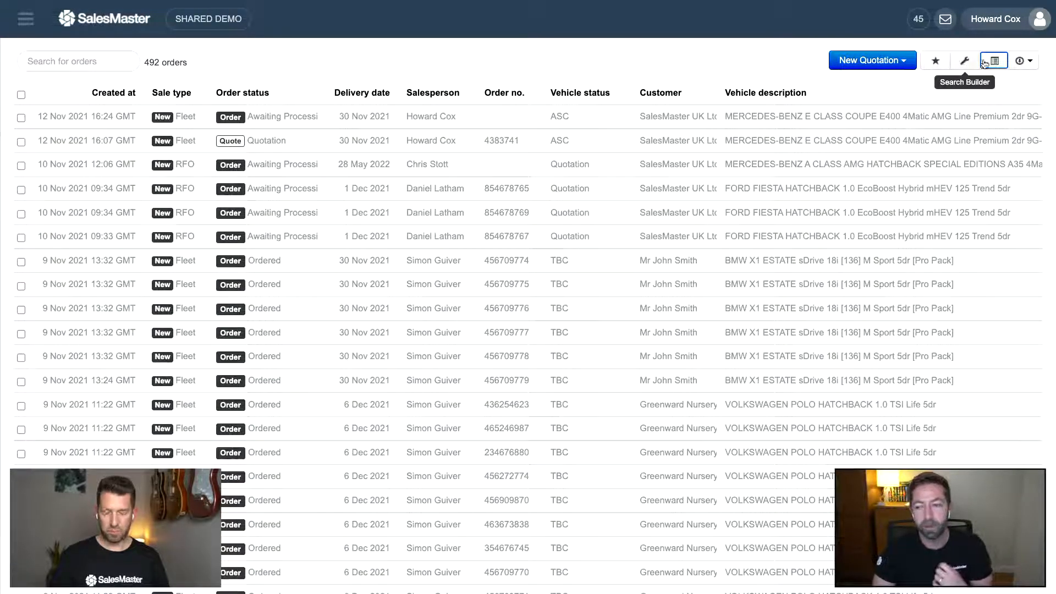
- Sort the 492 orders A–Z by vehicle description
left_click(1019, 60)
left_click(877, 91)
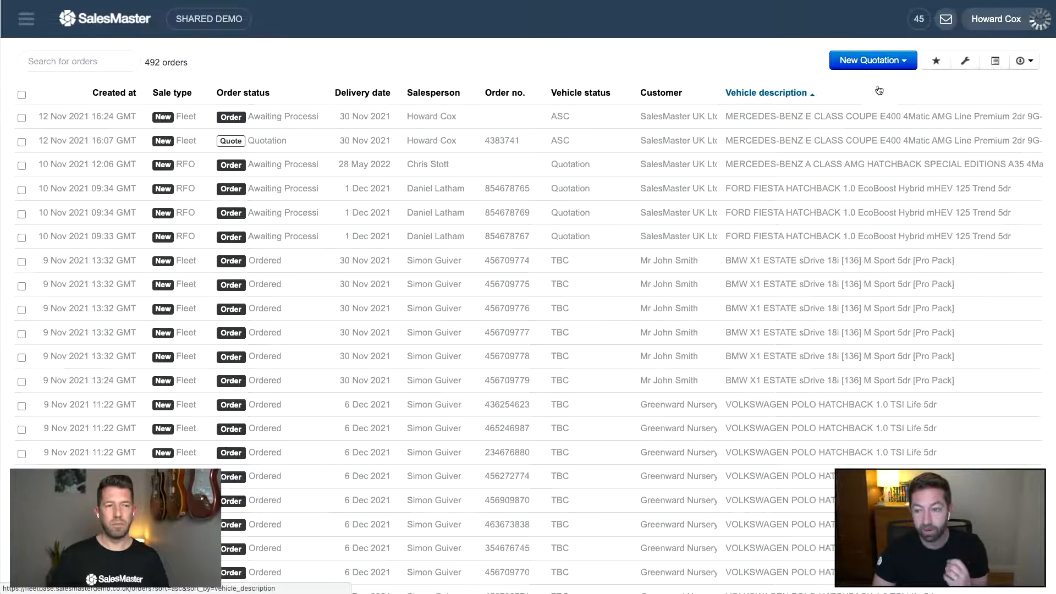
left_click(966, 61)
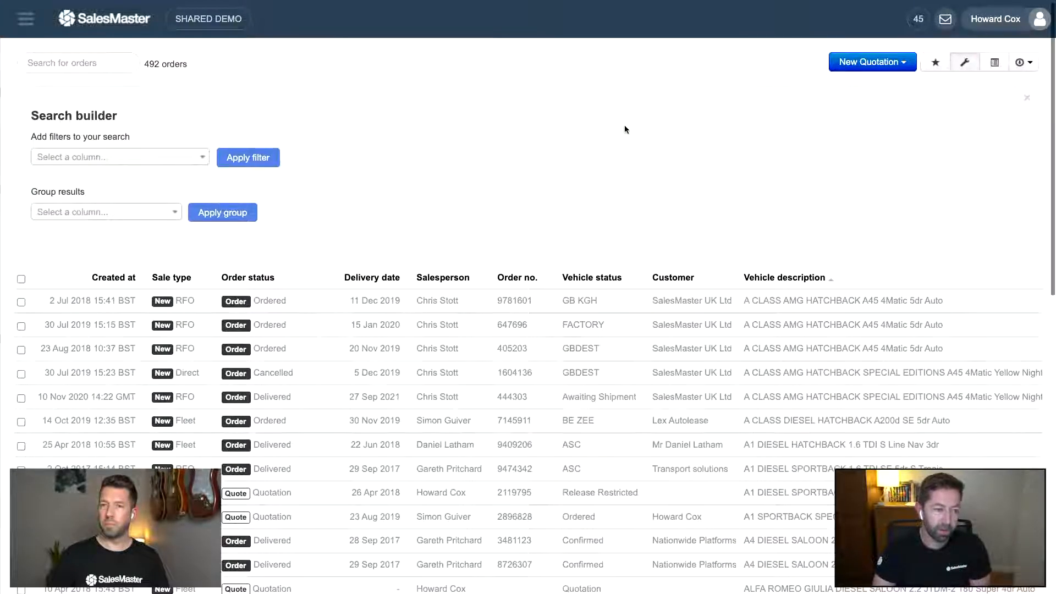
- Apply a 'Delivery date is This month' filter, cutting the orders from 492 to 19
left_click(149, 158)
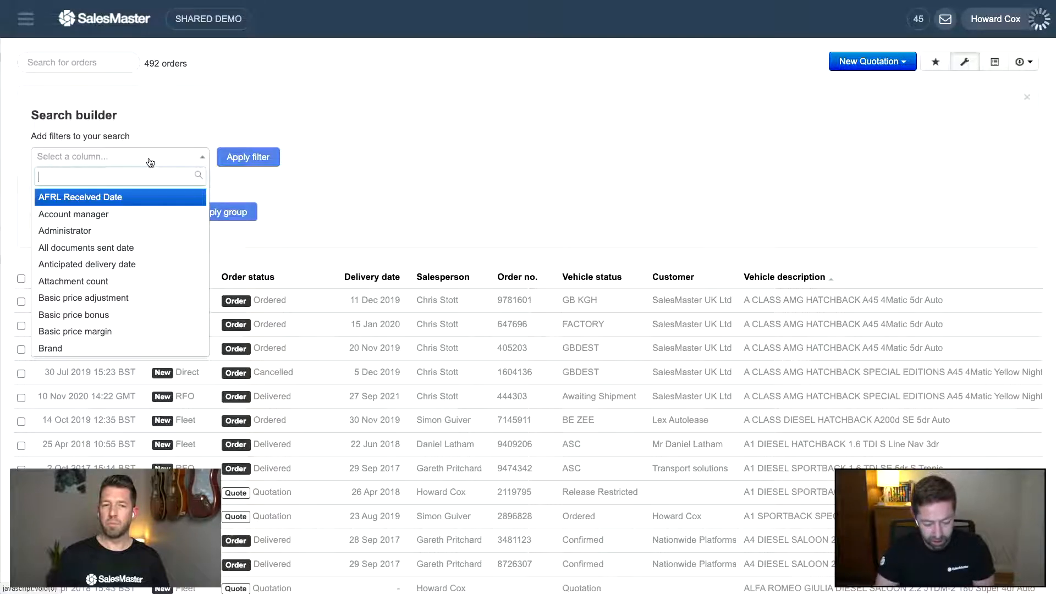
type("c")
key("BackSpace")
type("deli")
key("Down")
key("Down")
key("Down")
key("Down")
key("Down")
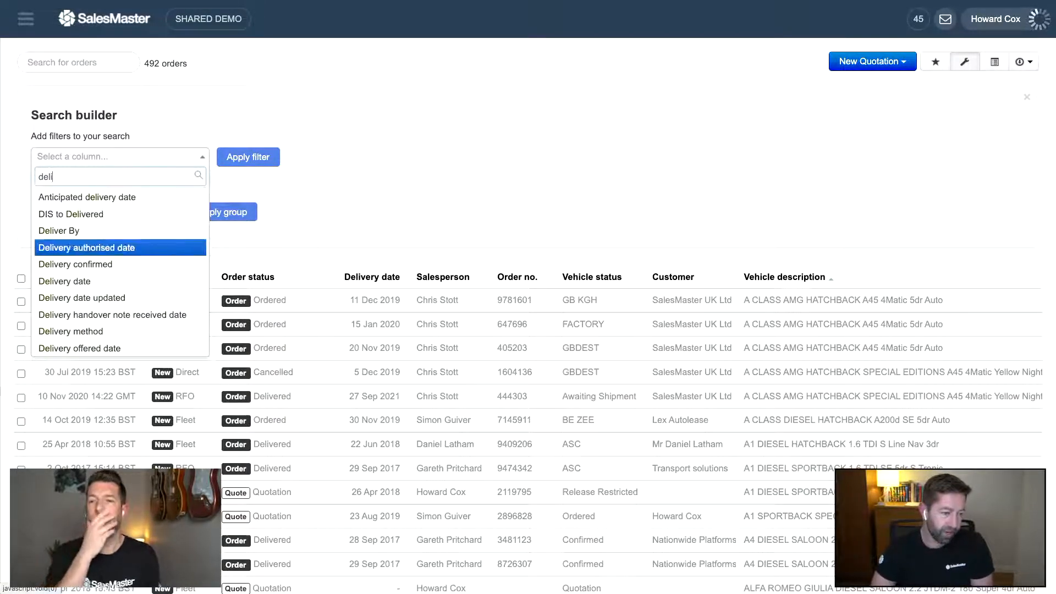
key("Return")
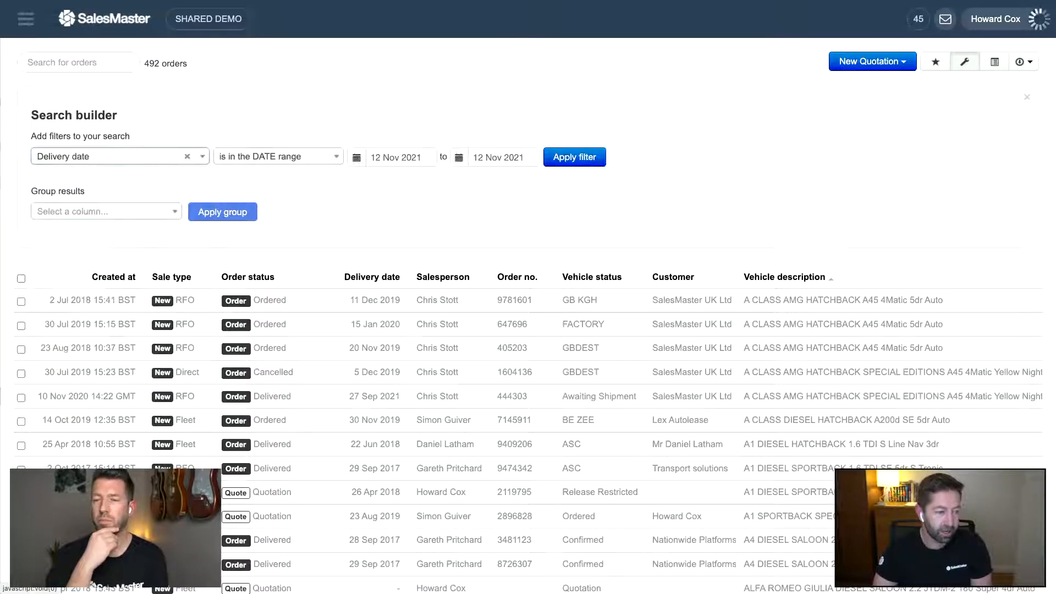
left_click(249, 156)
left_click(251, 282)
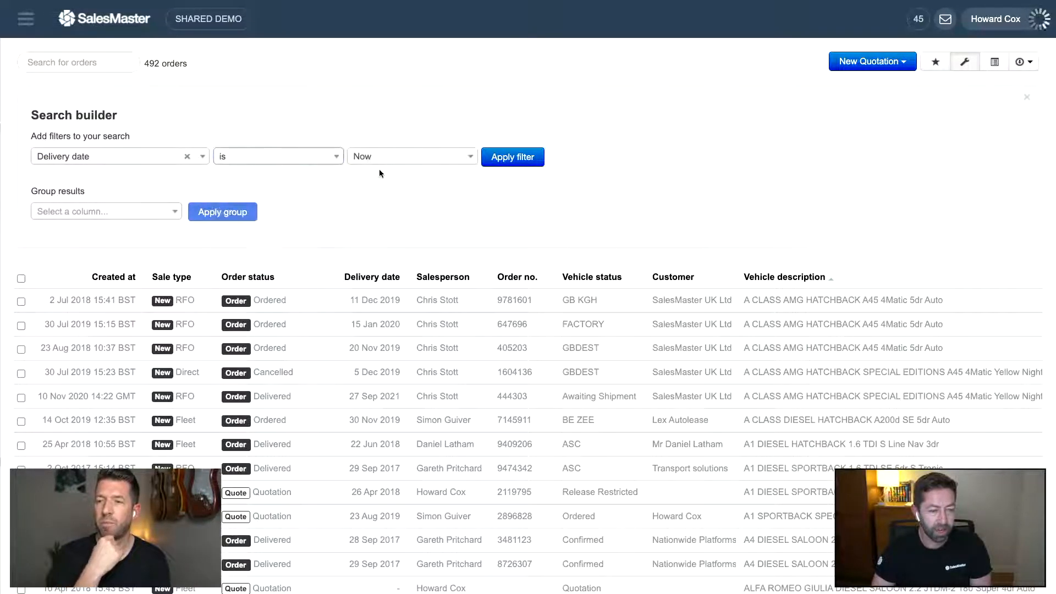
left_click(385, 161)
type("this")
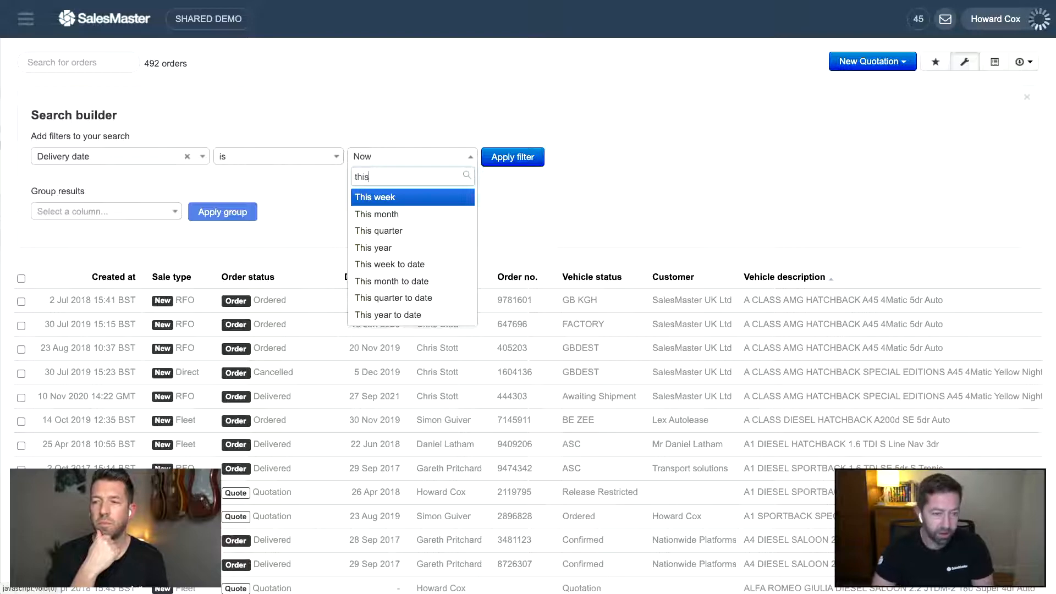
left_click(379, 213)
left_click(507, 158)
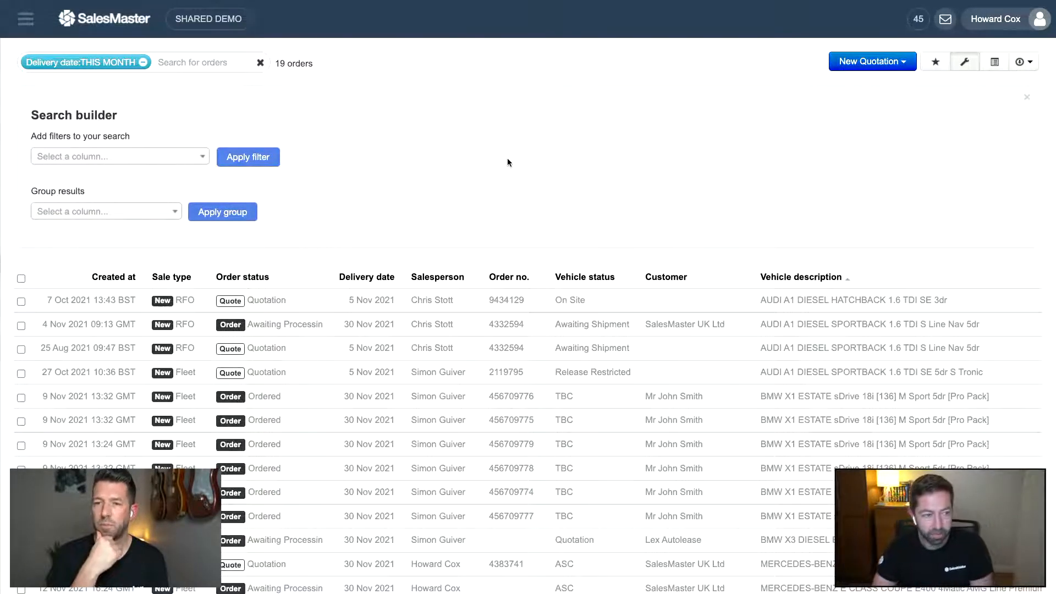
left_click(964, 62)
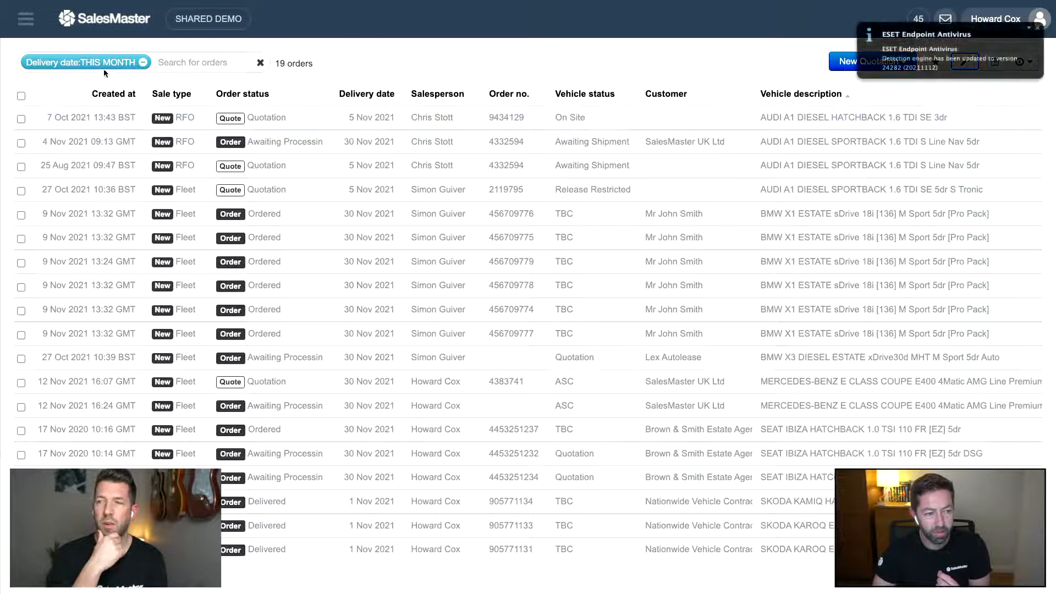
left_click(1037, 27)
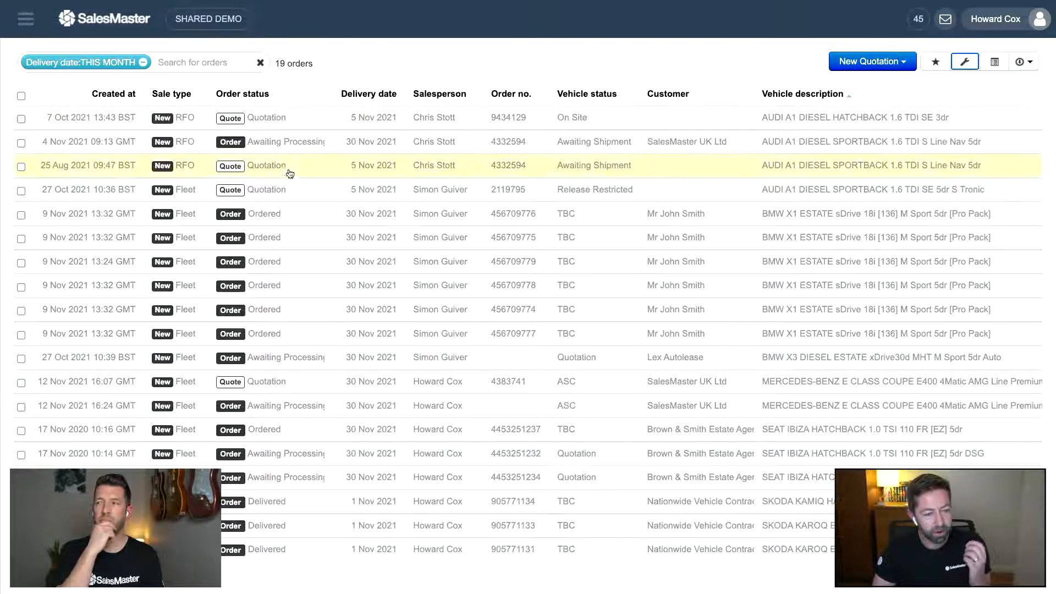
- Filter Order status to 'is any of' Ordered and Awaiting Processing, cutting this month's orders from 19 to 12
left_click(211, 66)
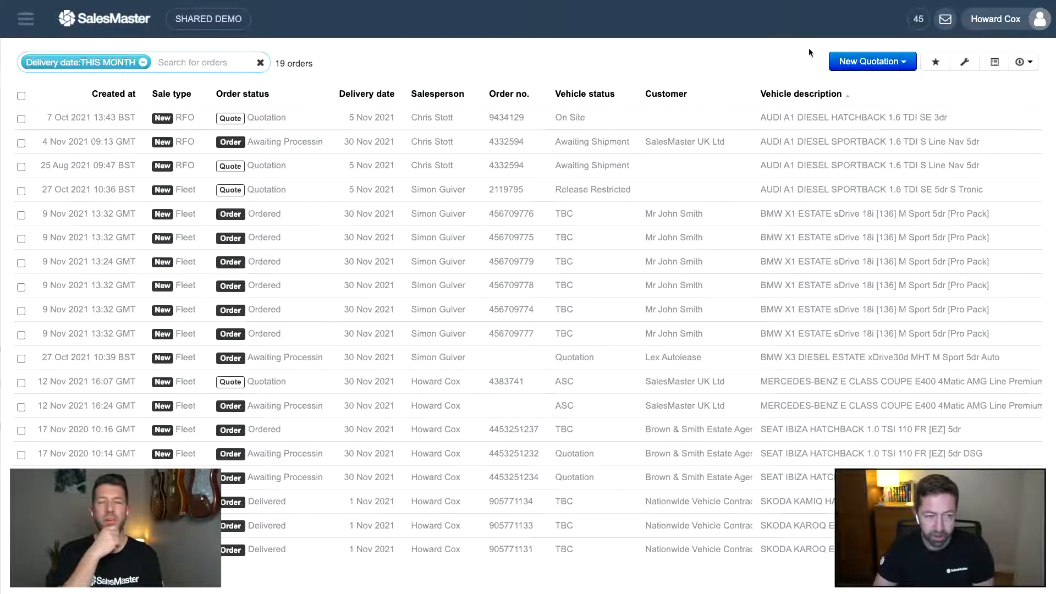
left_click(963, 62)
left_click(156, 161)
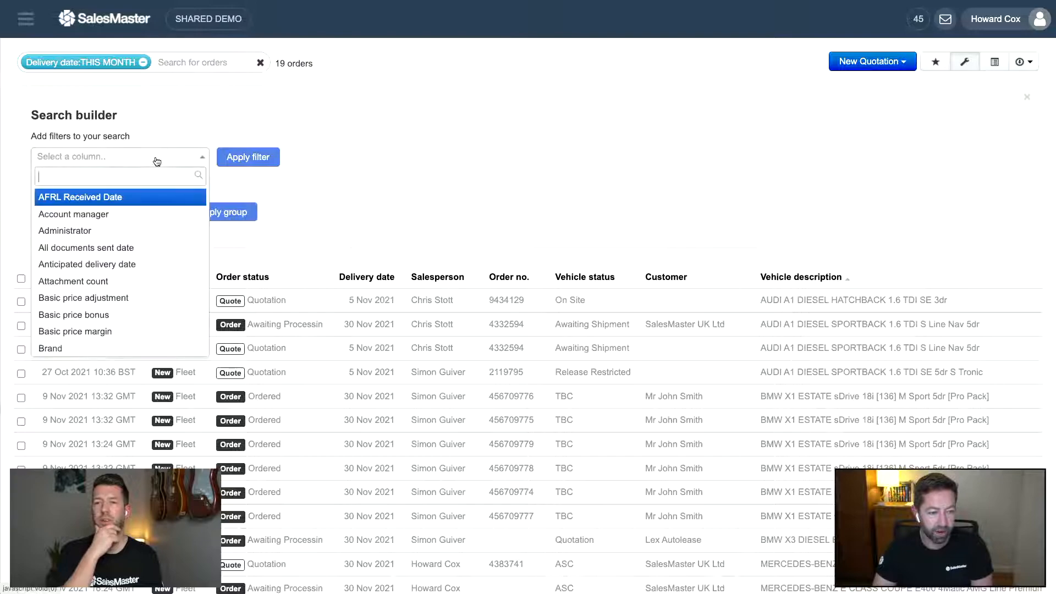
type("ord")
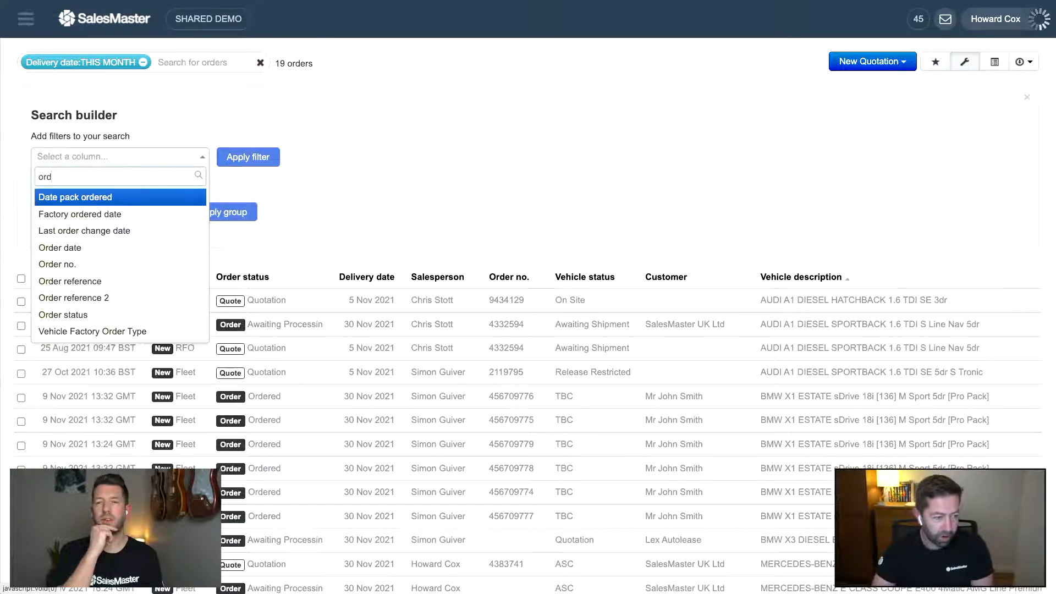
left_click(88, 315)
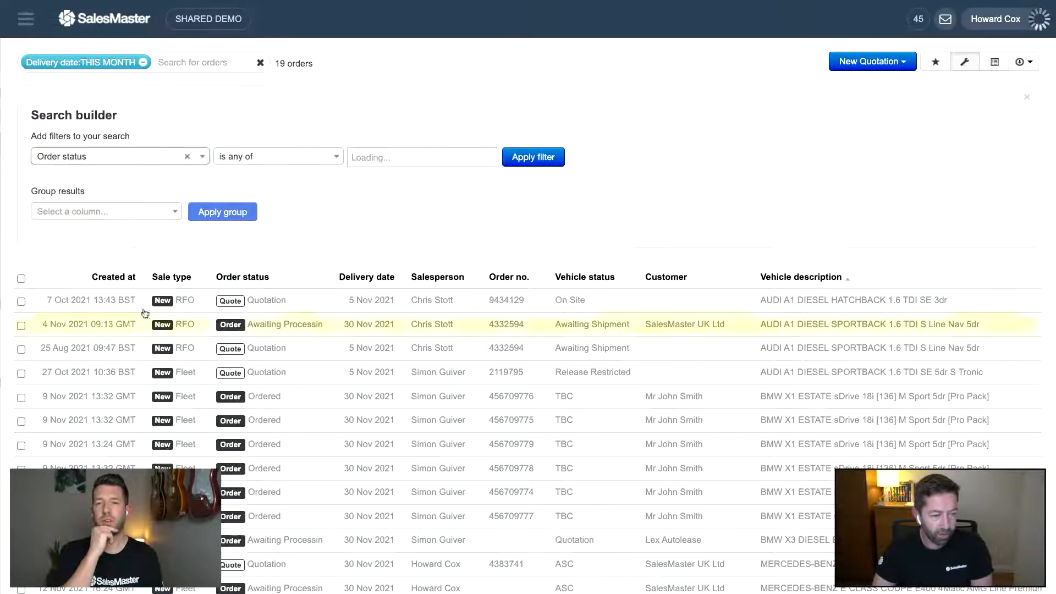
left_click(367, 157)
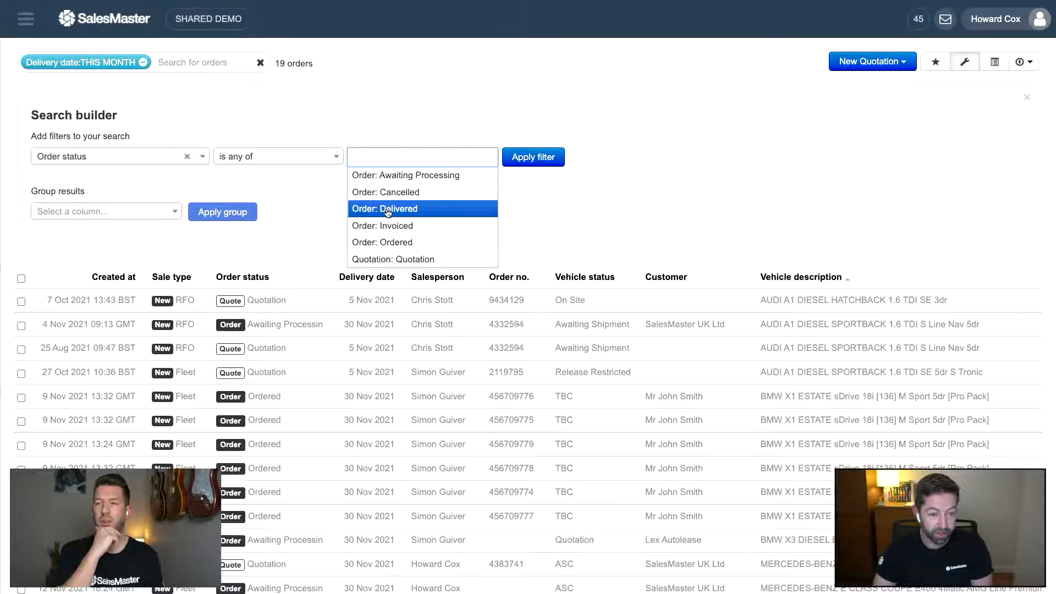
left_click(394, 243)
type("a")
left_click(416, 175)
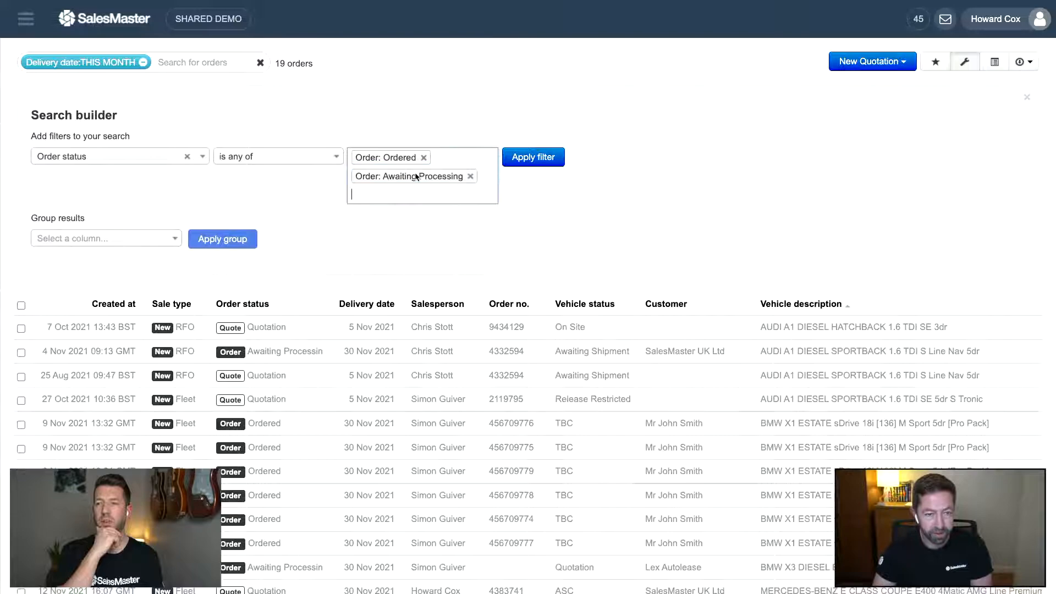
left_click(520, 157)
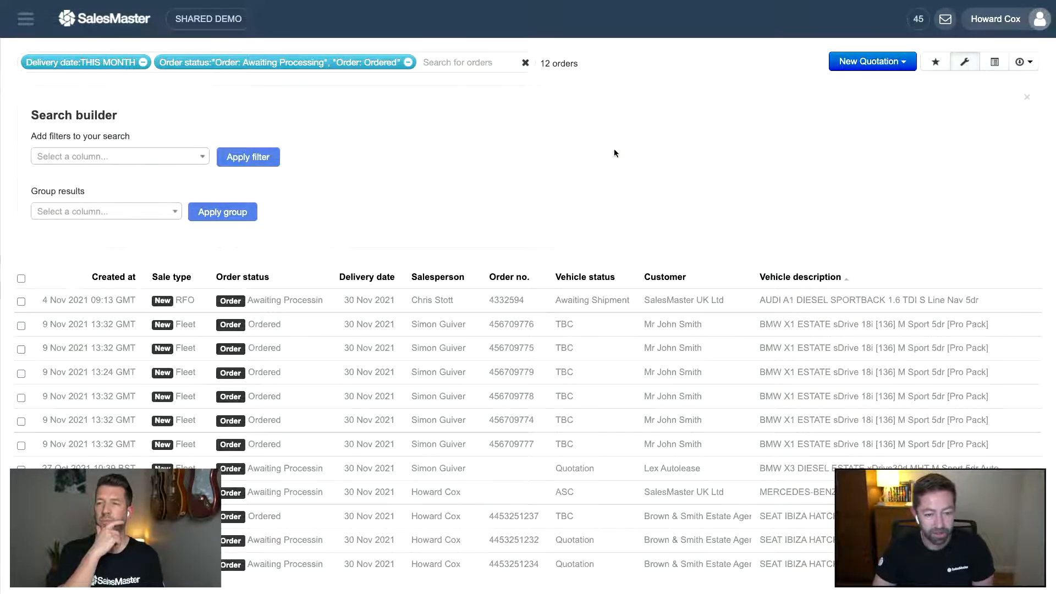
left_click(964, 63)
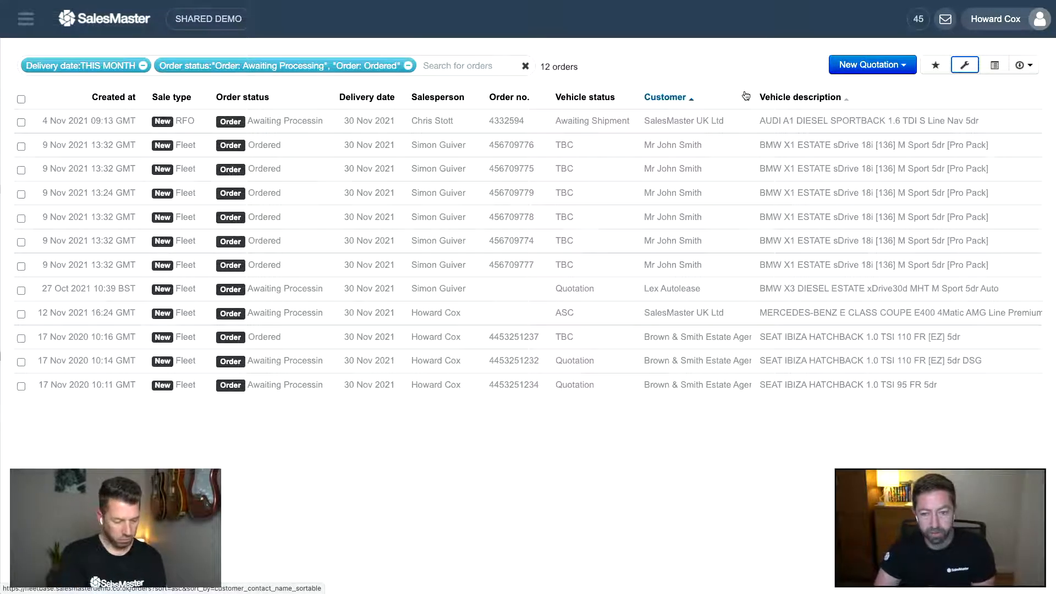
- Save the filtered list as the view 'Orders this month' and pin it as a tab
left_click(935, 66)
left_click_drag(34, 145, 410, 162)
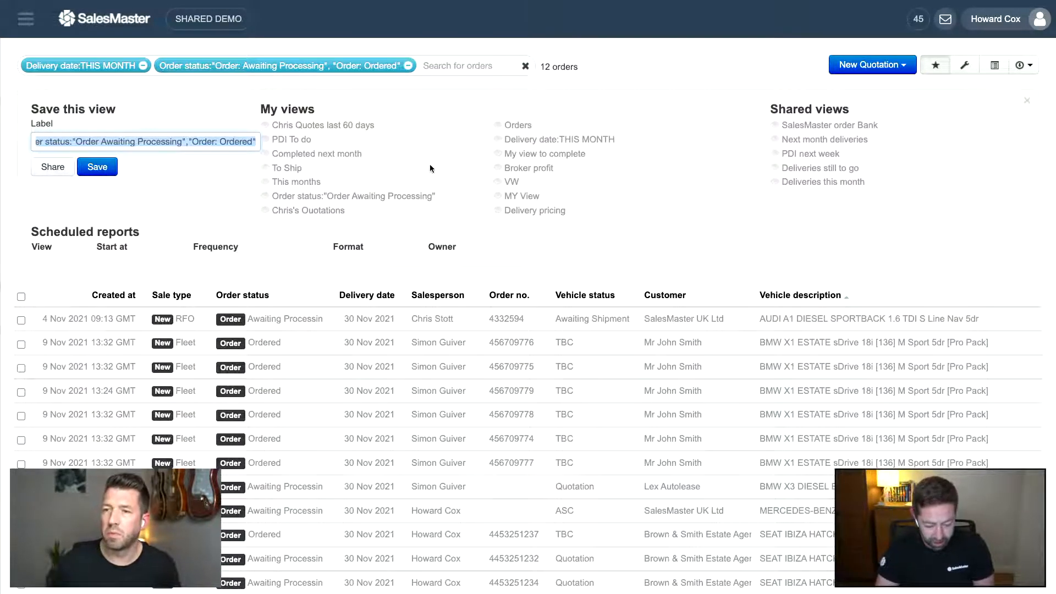
type("Orders thi")
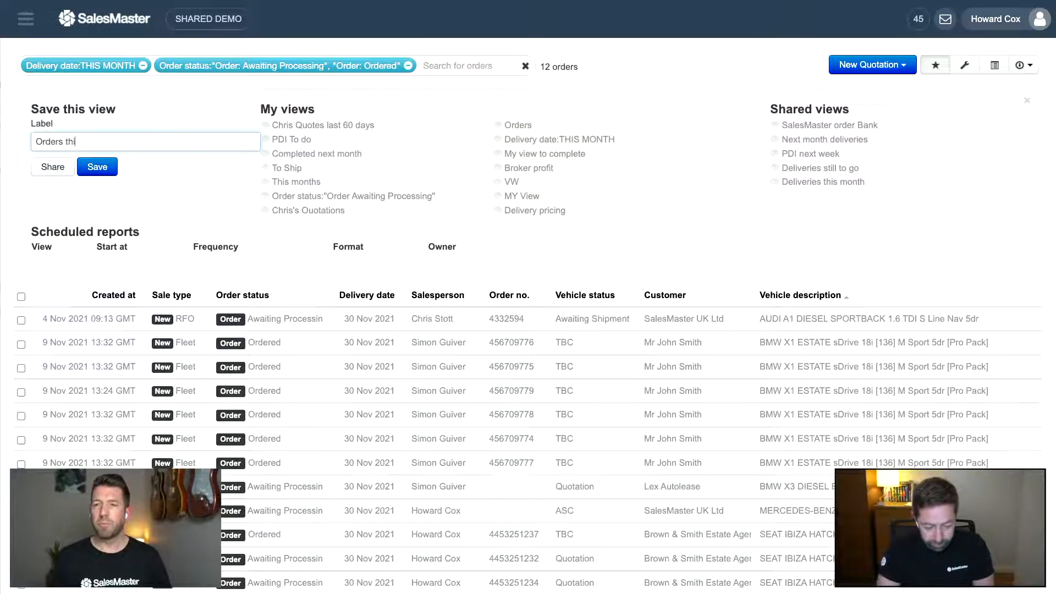
type("s month")
left_click(99, 166)
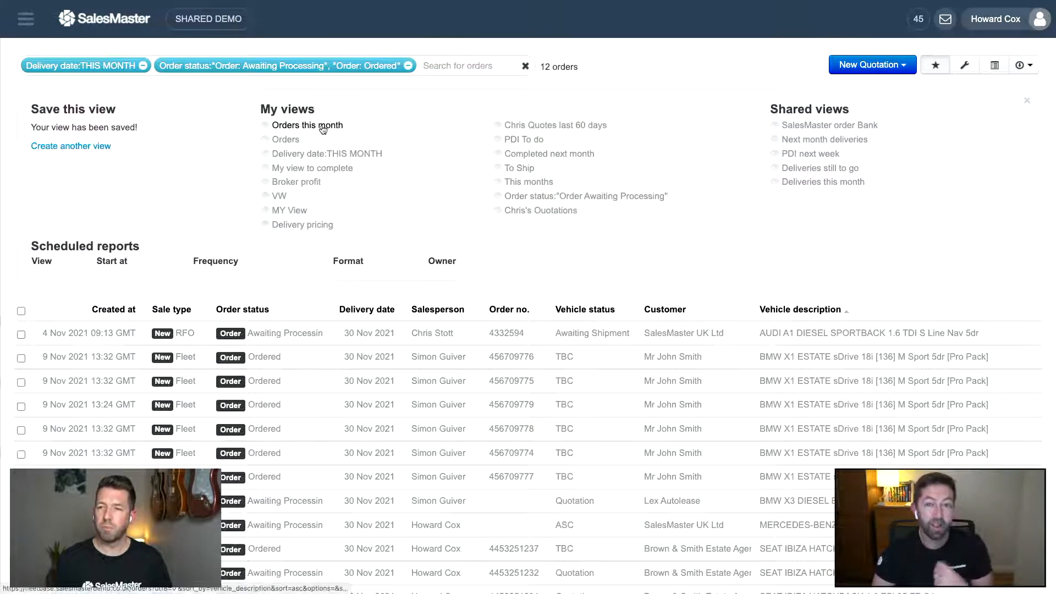
left_click(323, 129)
left_click(274, 243)
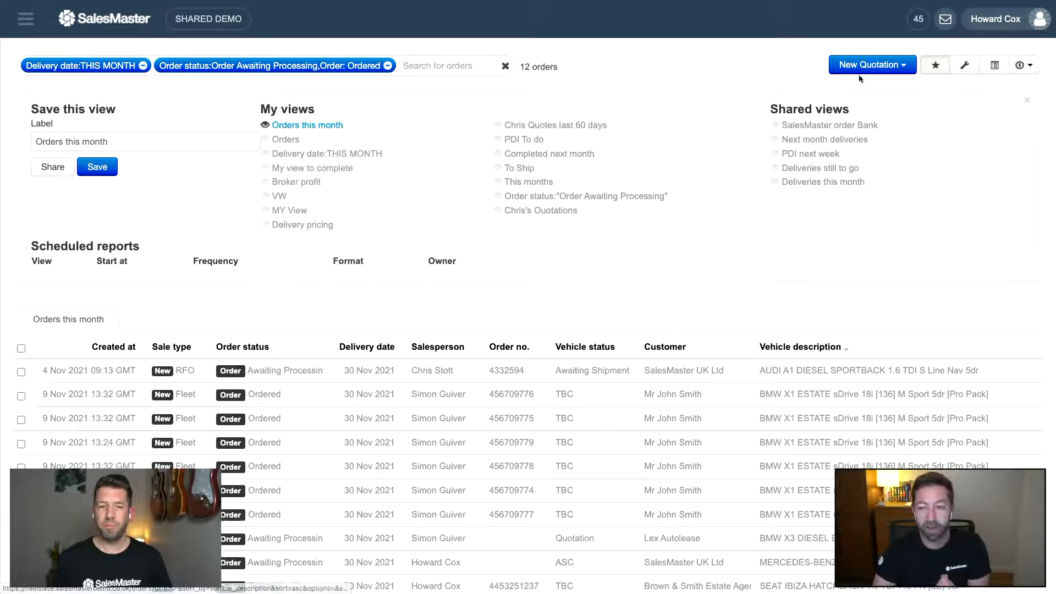
left_click(935, 65)
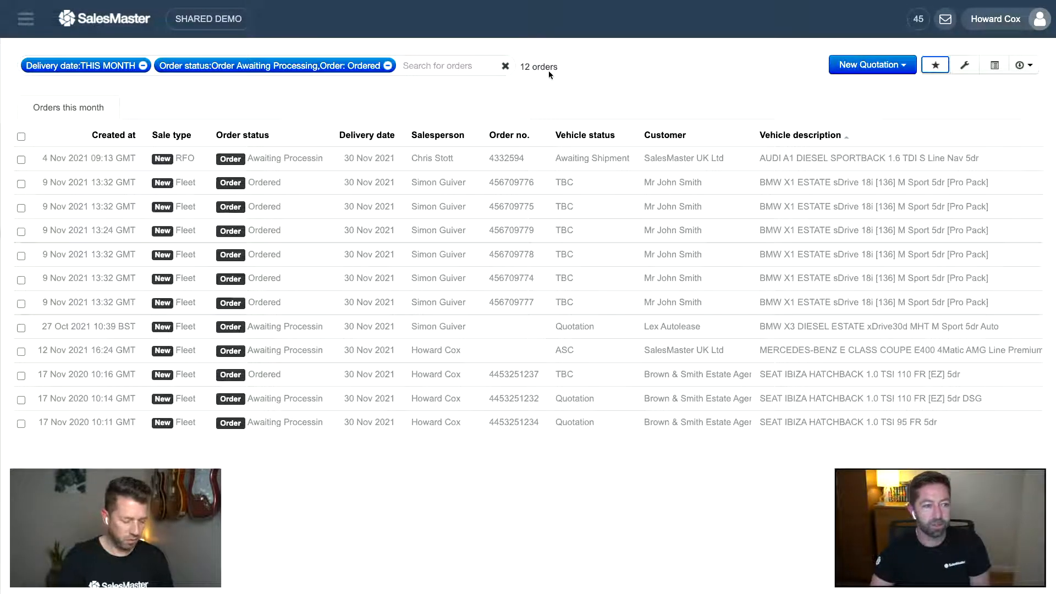
- Return to the orders list and switch to the Orders this month tab
left_click(26, 18)
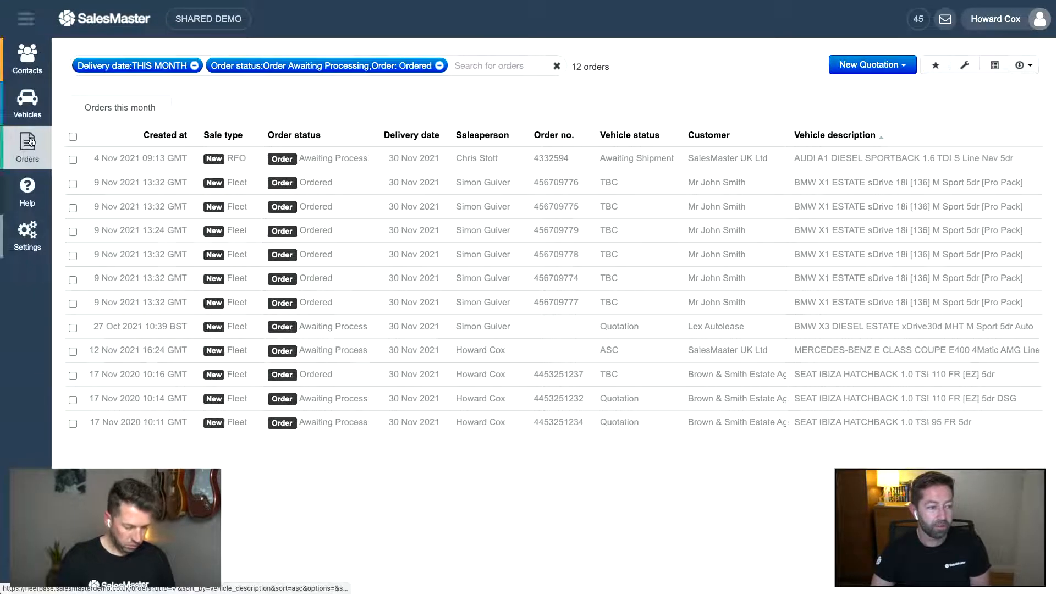
left_click(29, 144)
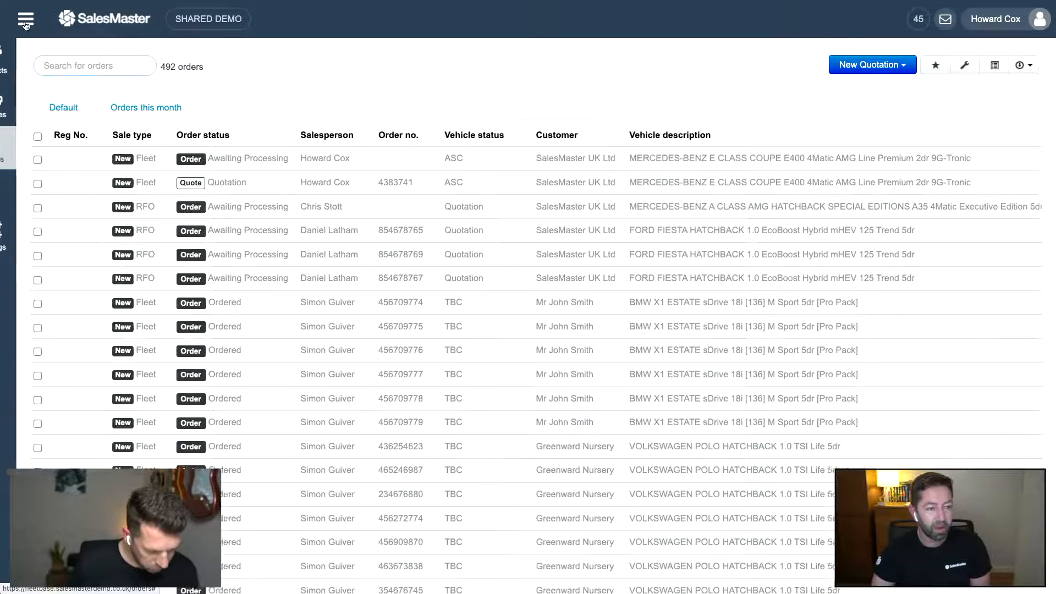
left_click(120, 107)
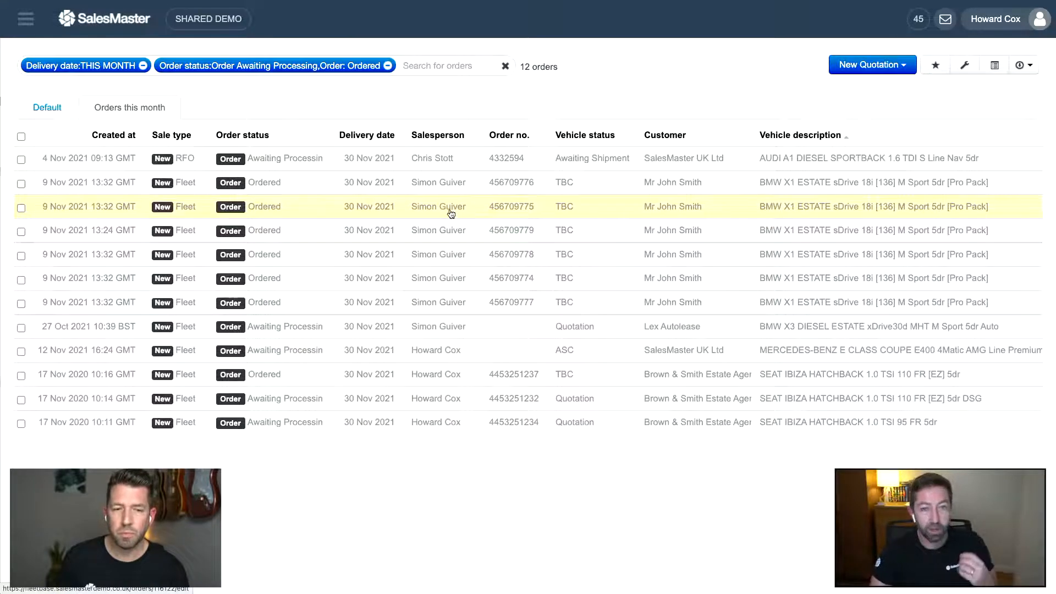
- Group the filtered orders by Salesperson
left_click(963, 68)
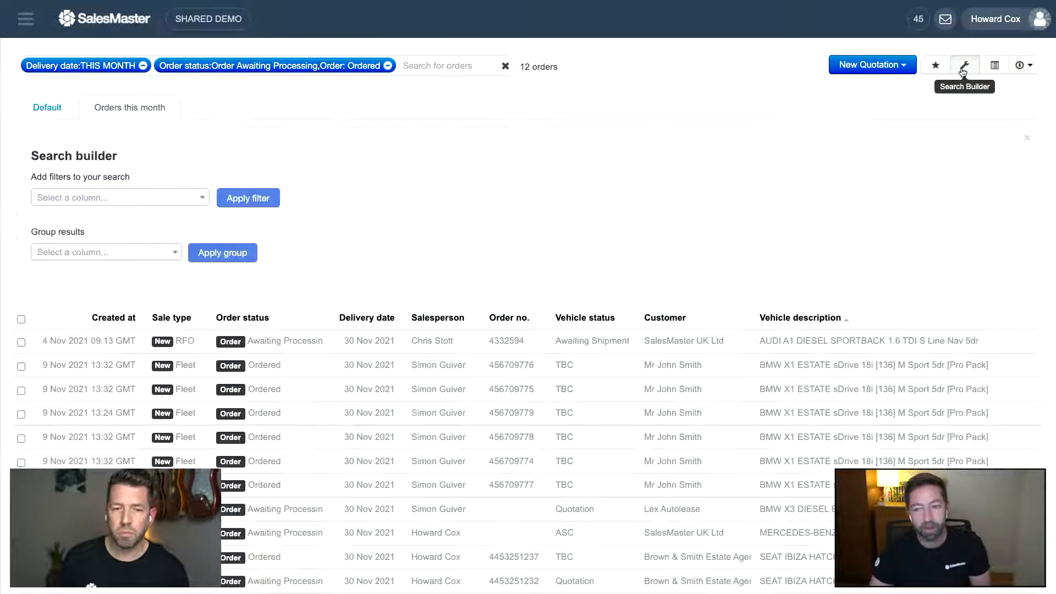
left_click(85, 251)
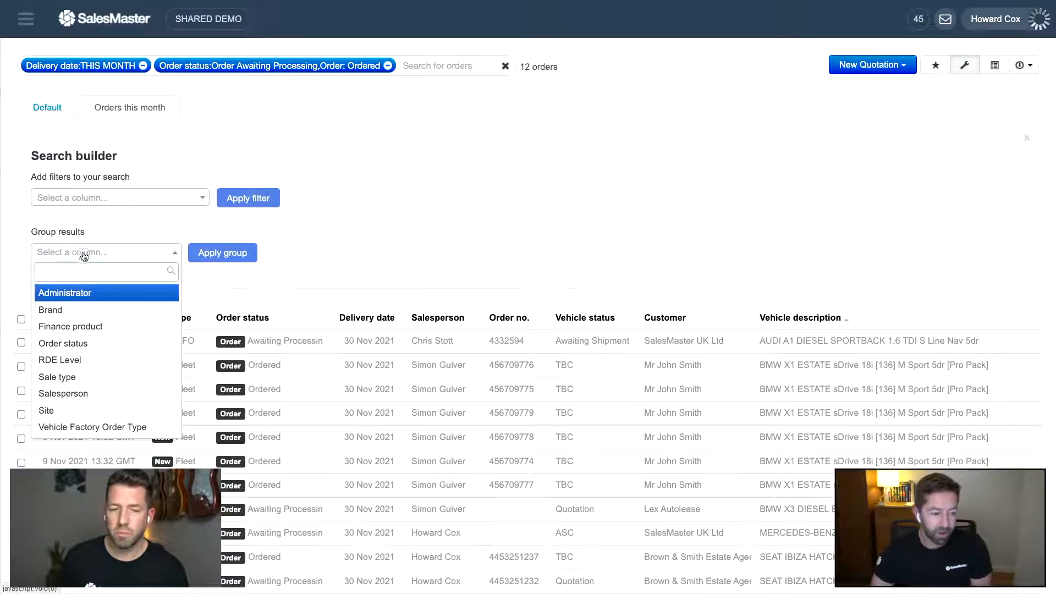
left_click(114, 392)
left_click(213, 253)
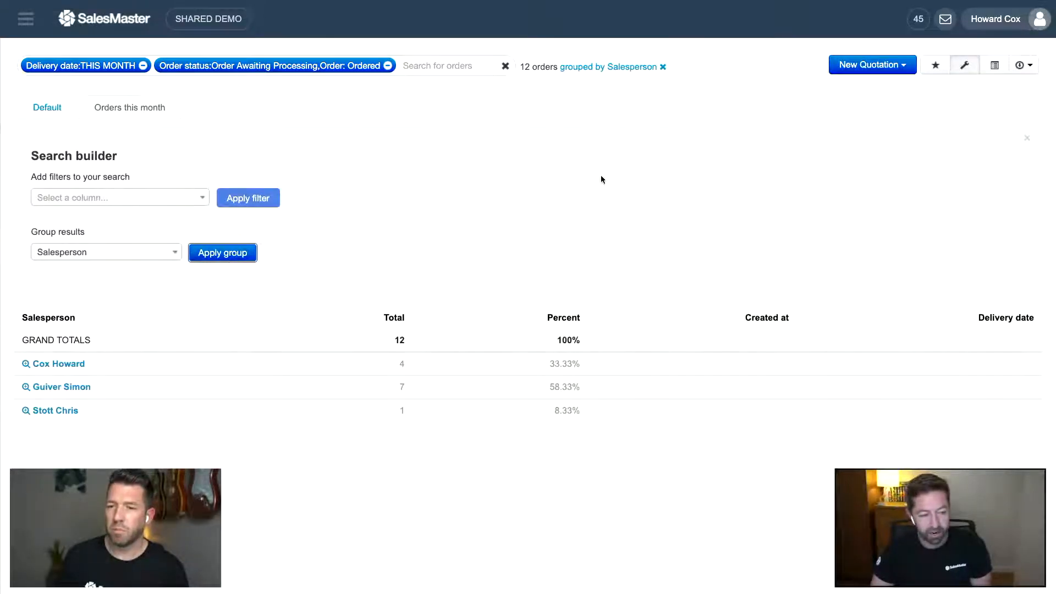
left_click(965, 70)
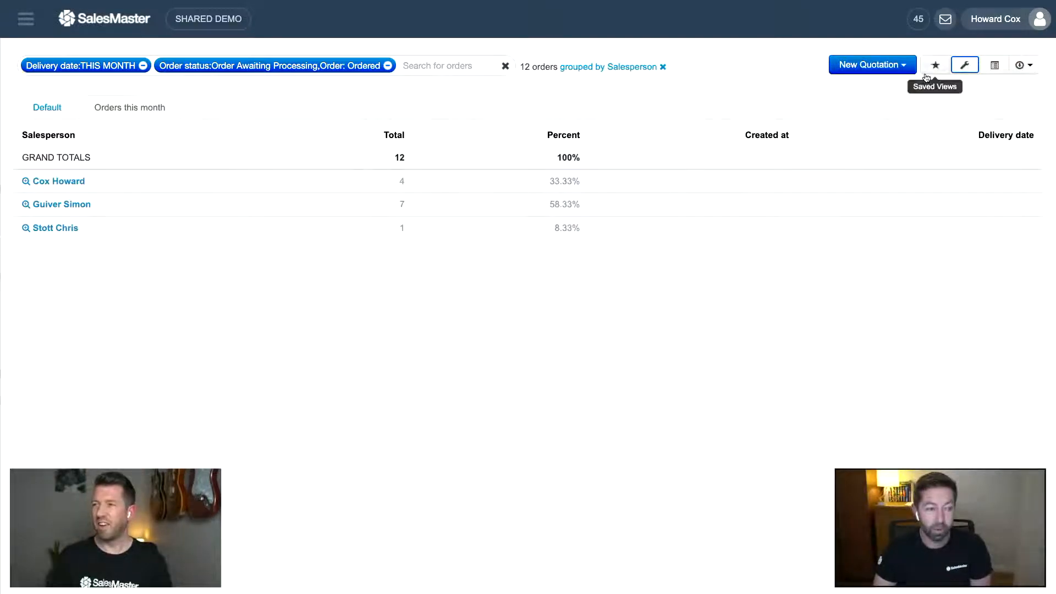
- Regroup the orders by Brand instead: AUDI 1, BMW 7, MERCEDES-BENZ 1, SEAT 3
left_click(962, 67)
left_click(156, 252)
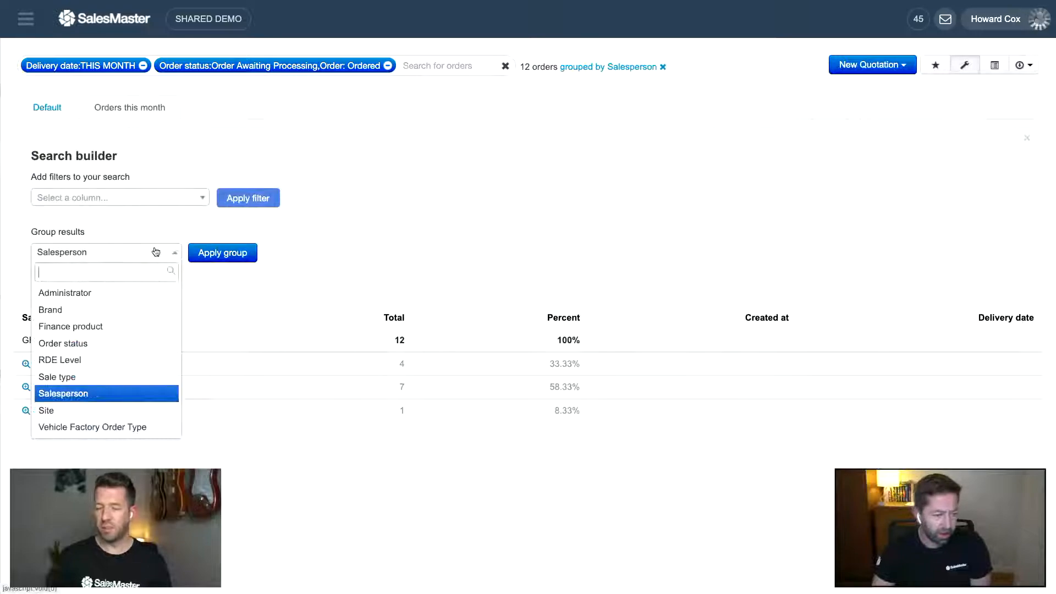
left_click(130, 305)
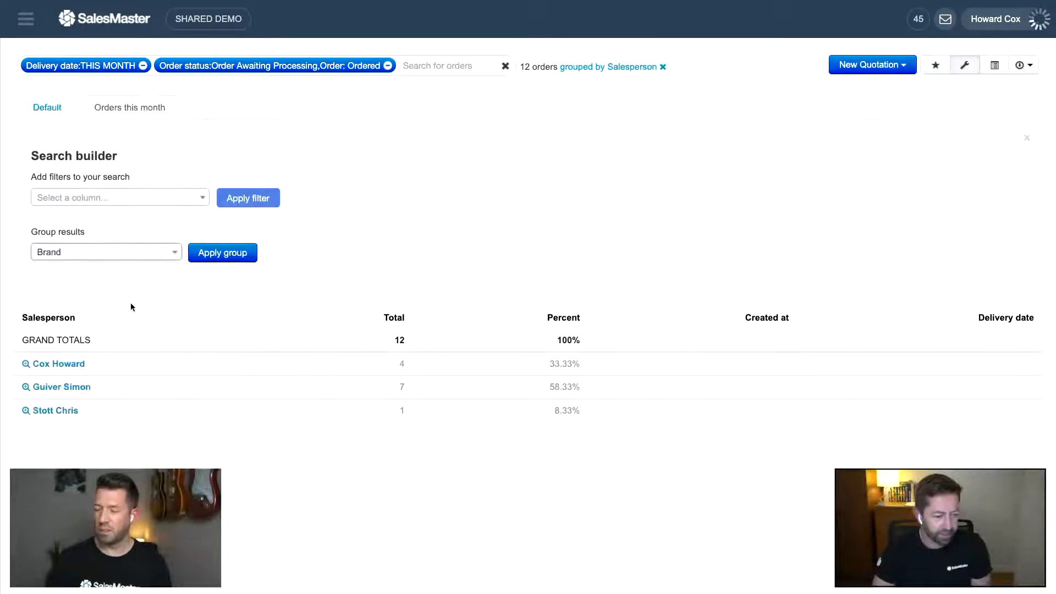
left_click(213, 263)
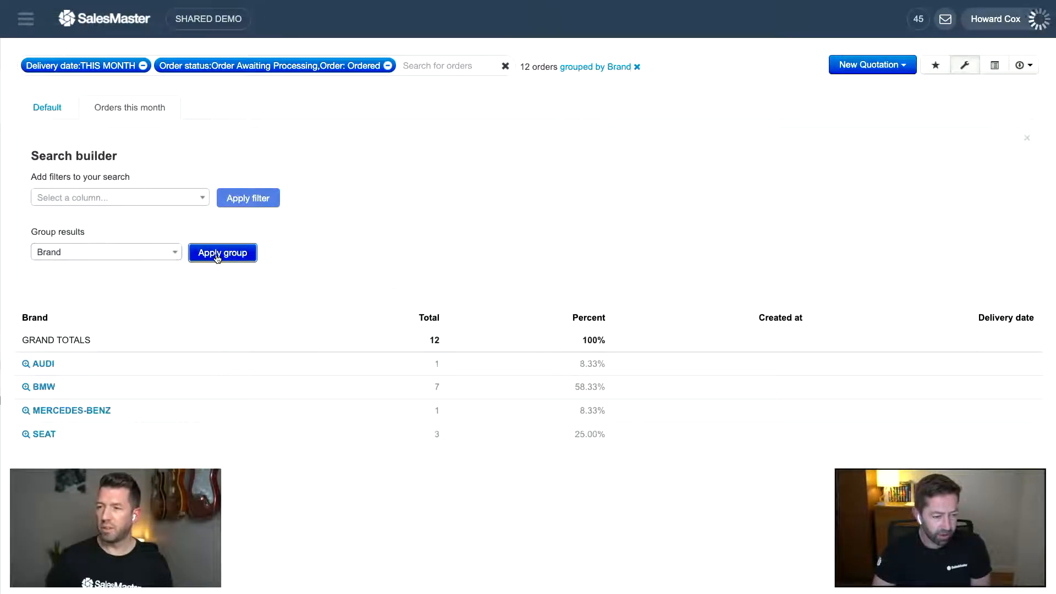
left_click(958, 67)
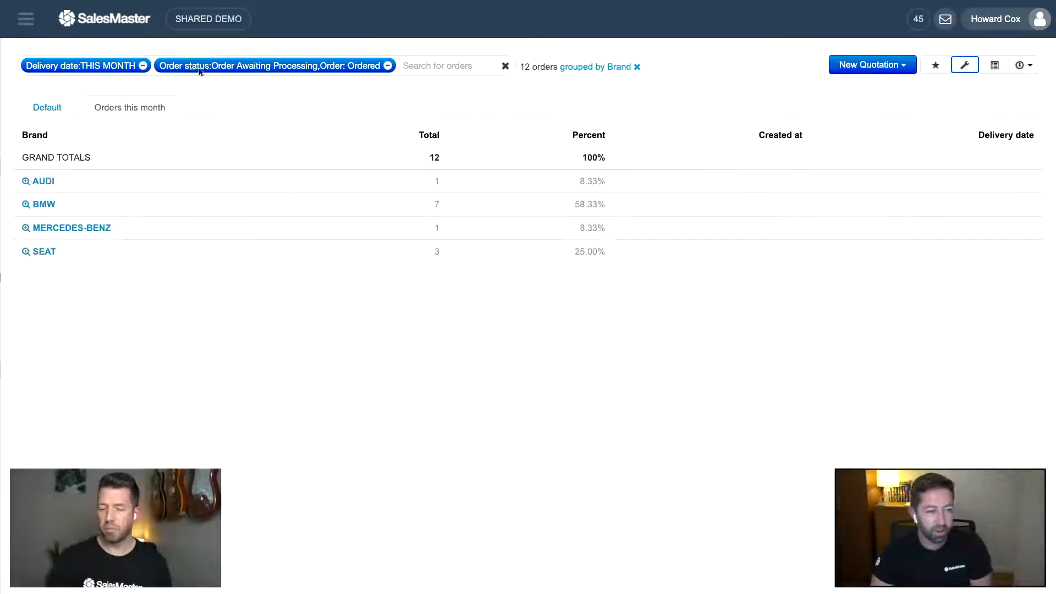
- On the Default view, add the Administrator column to the columns in use
left_click(45, 107)
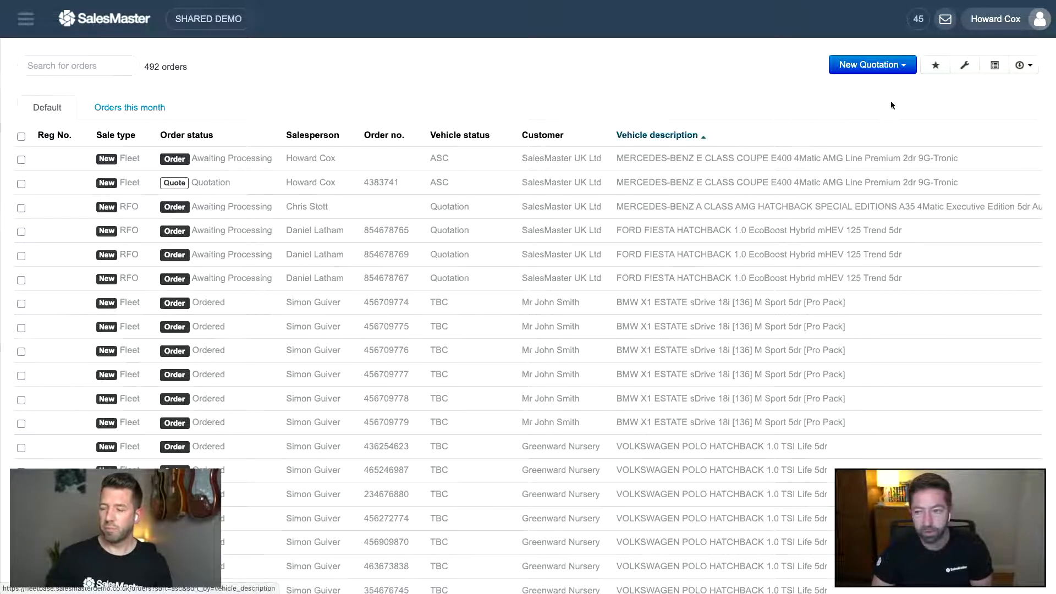
left_click(997, 66)
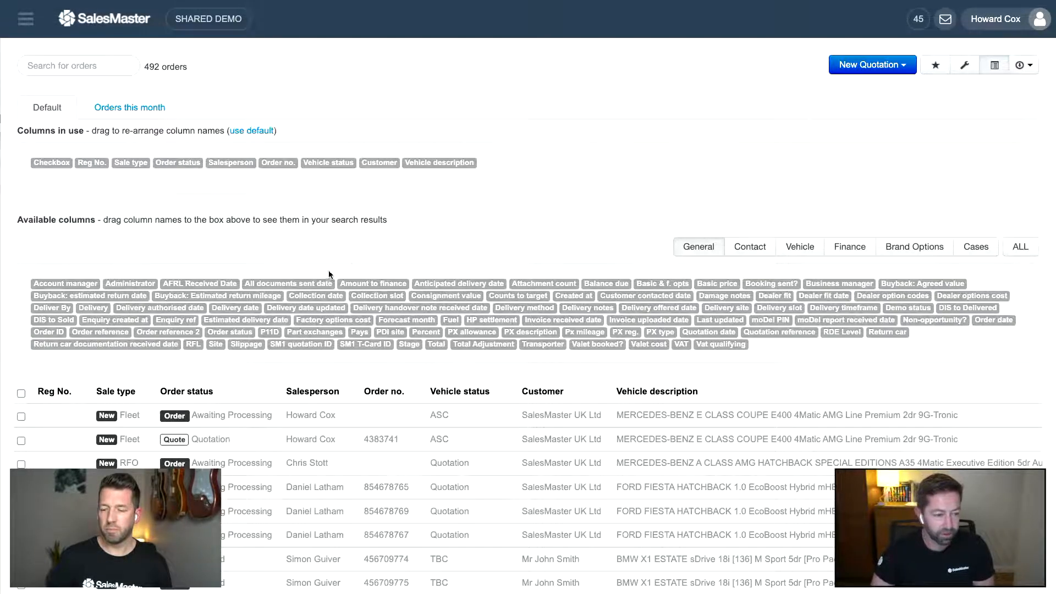
left_click_drag(113, 229, 99, 159)
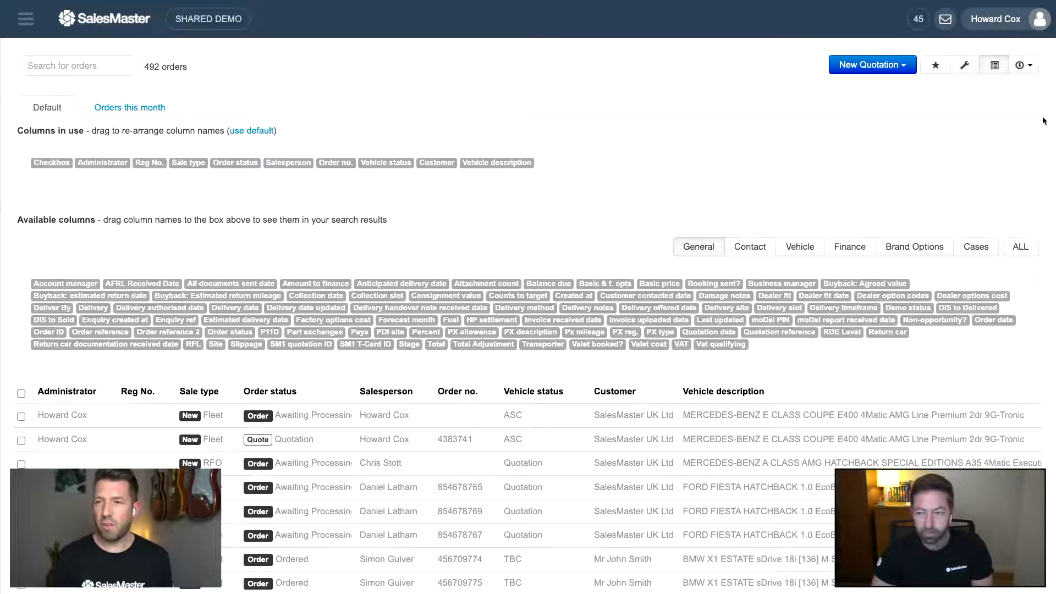
left_click(998, 69)
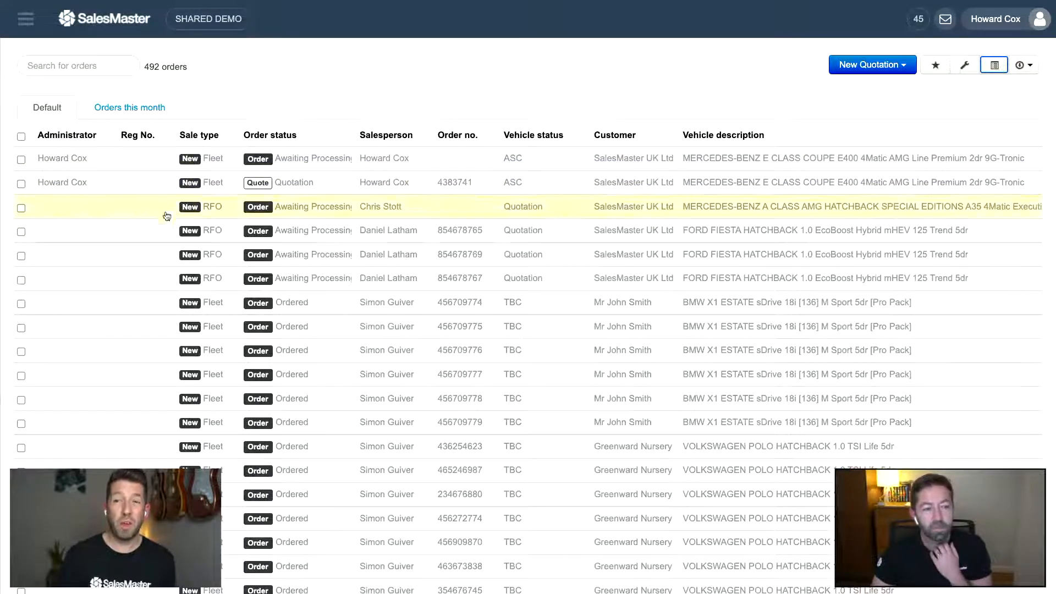
scroll(181, 220, "down", 9)
scroll(186, 235, "up", 10)
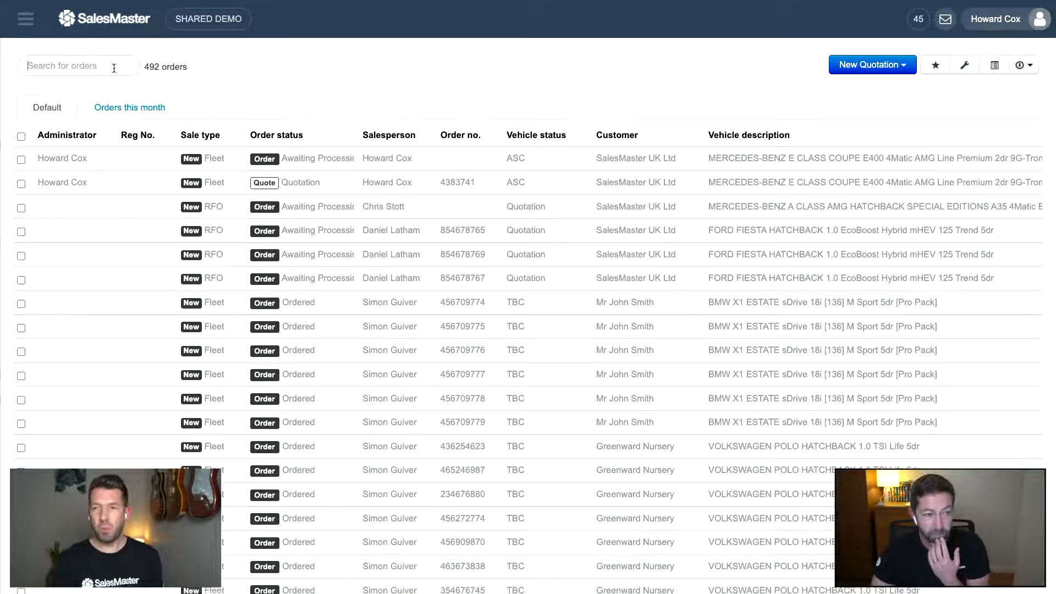
- Filter Administrator to a single staff member, narrowing the 492 orders to 5
left_click(964, 65)
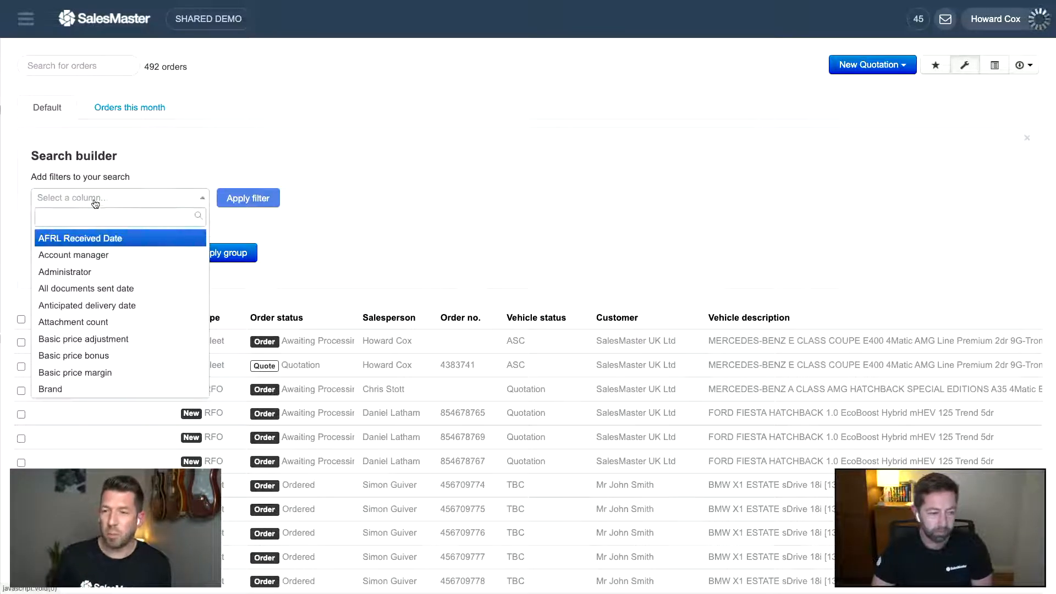
left_click(91, 272)
left_click(370, 198)
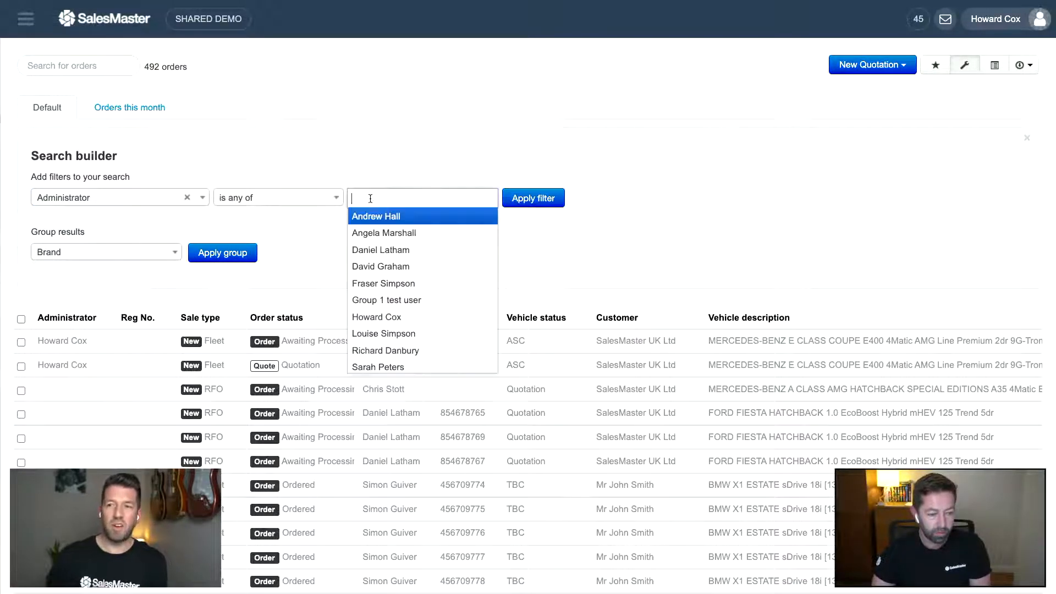
left_click(396, 317)
left_click(560, 197)
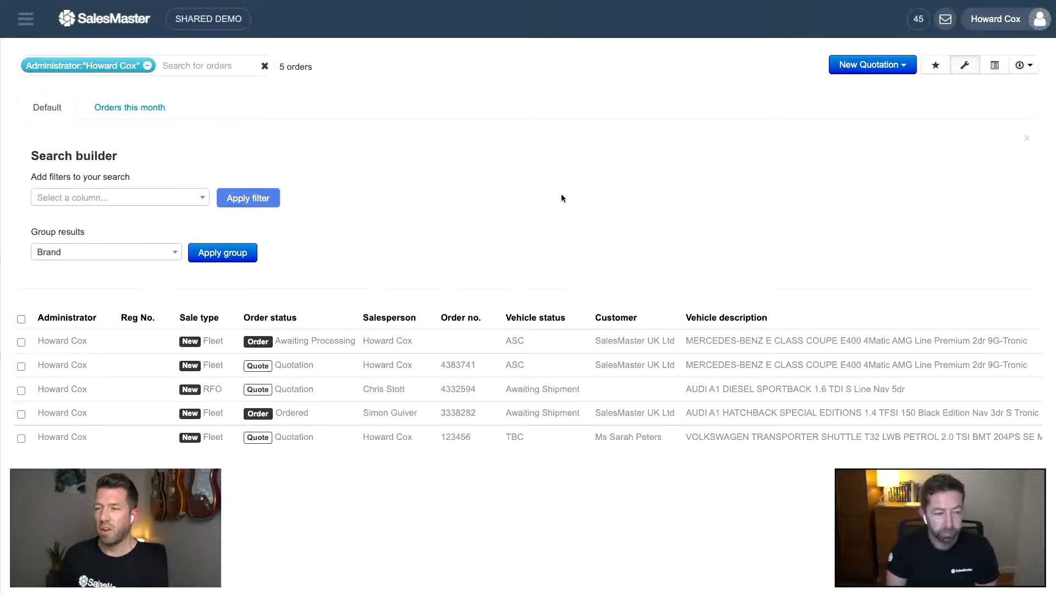
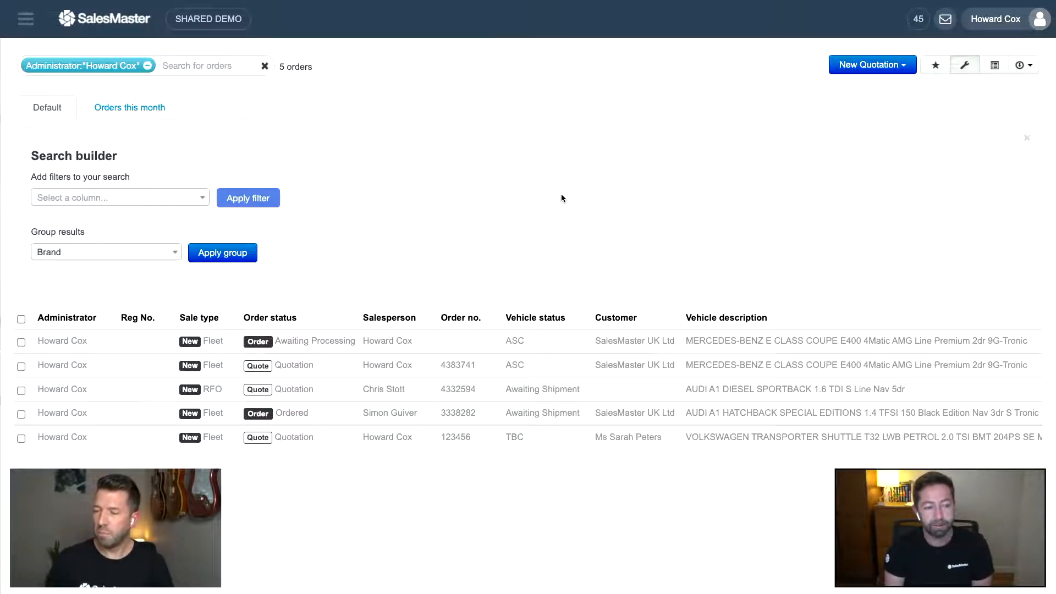
- Close the Search builder panel so the five filtered orders appear at the top
left_click(960, 68)
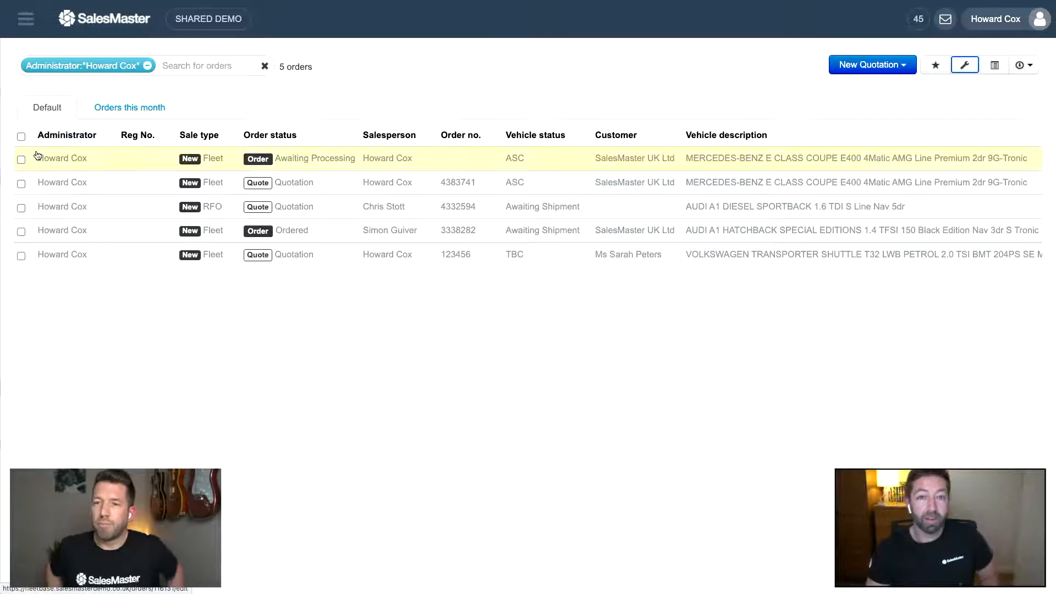
- Tick the header checkbox to select all five of the administrator's orders
left_click(21, 137)
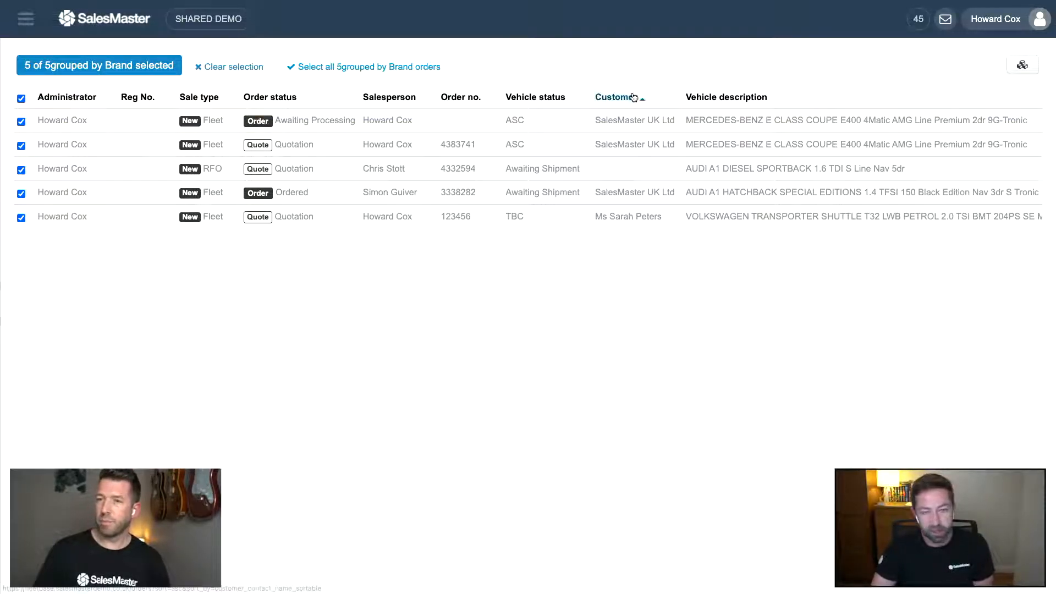
- Open Bulk update orders for the five selected orders and browse the Select field list
left_click(1020, 66)
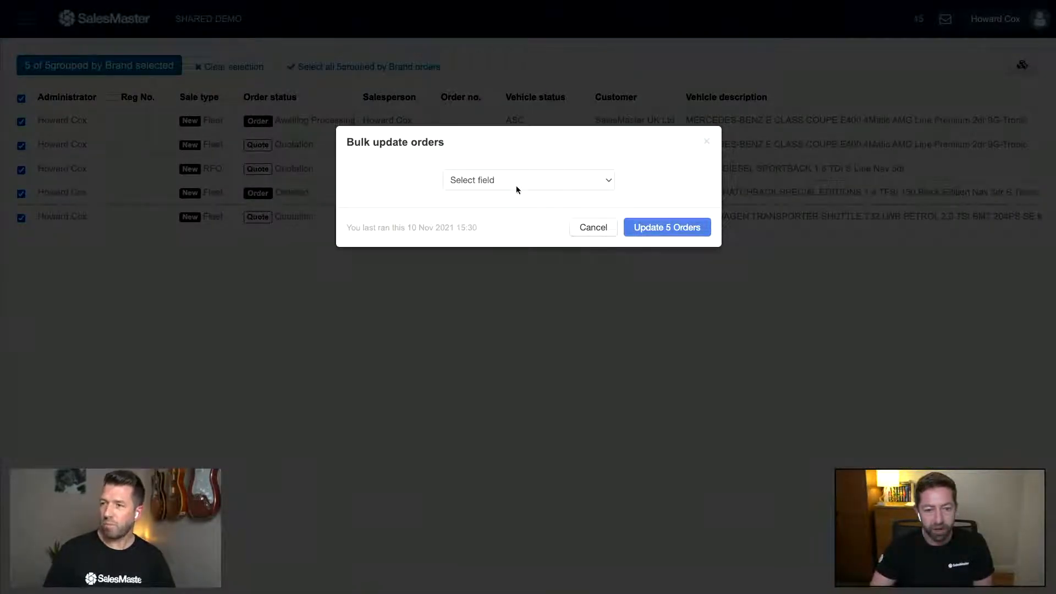
left_click(515, 186)
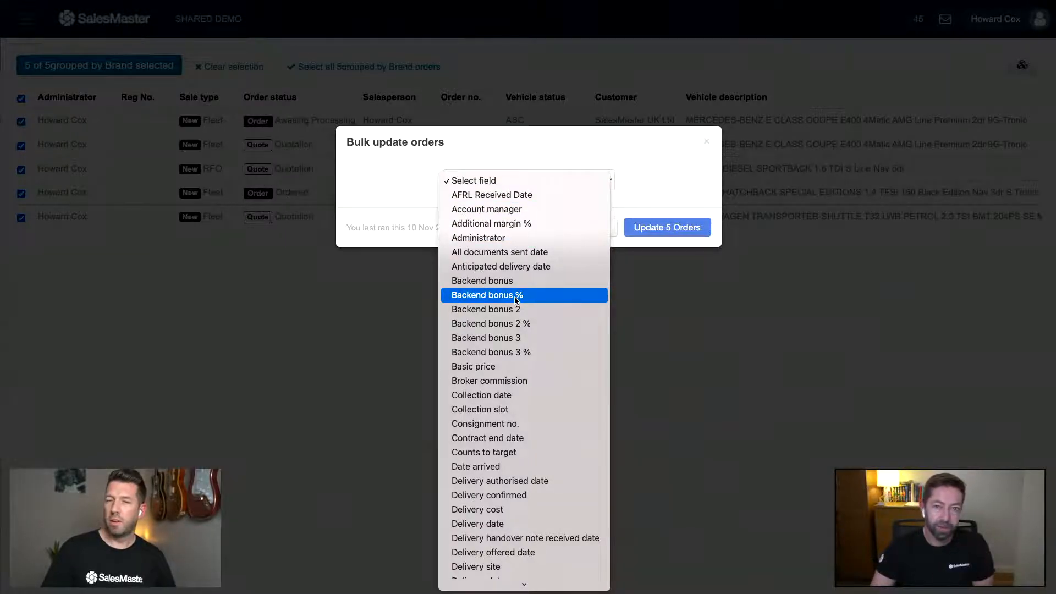
scroll(516, 299, "down", 8)
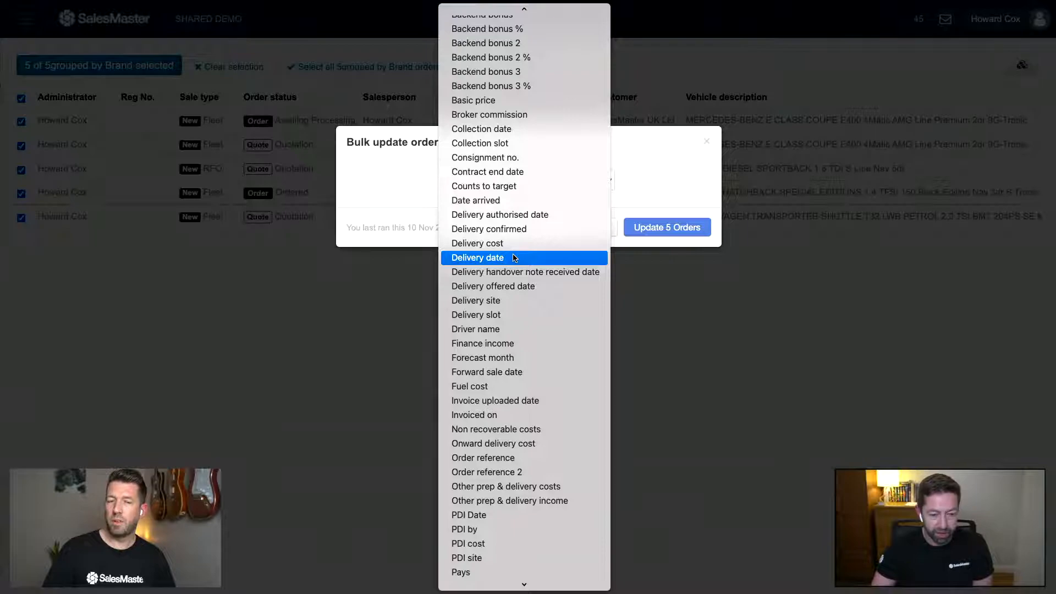
scroll(508, 291, "down", 5)
scroll(509, 294, "down", 3)
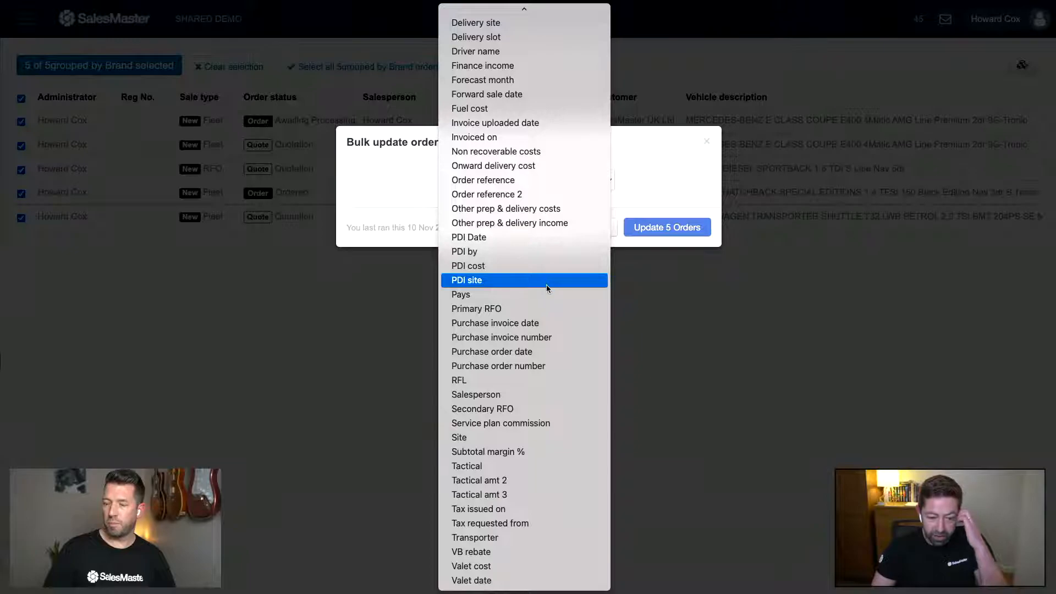
scroll(544, 286, "up", 5)
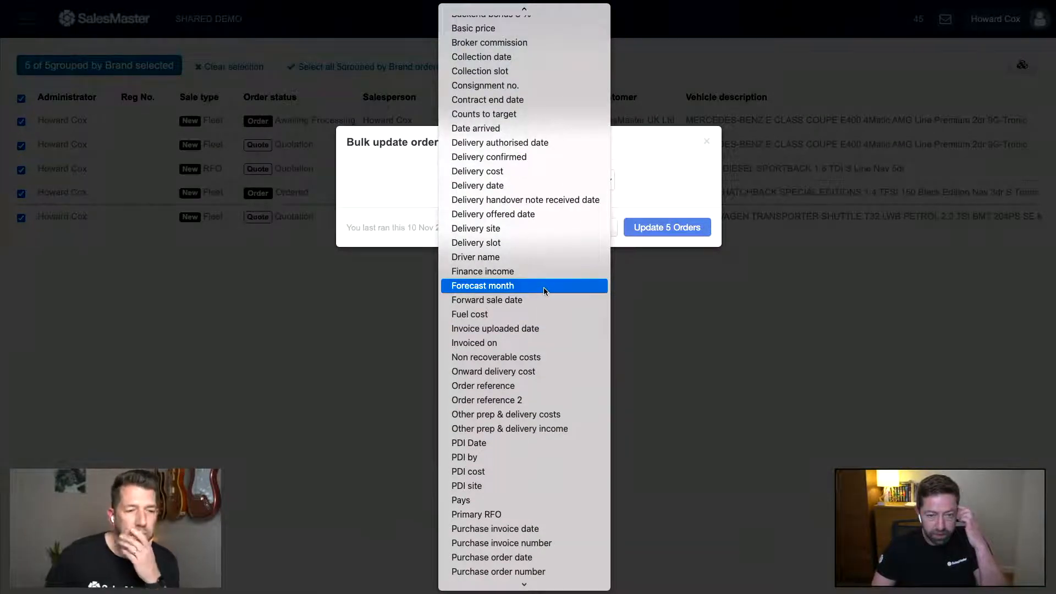
scroll(543, 287, "up", 1)
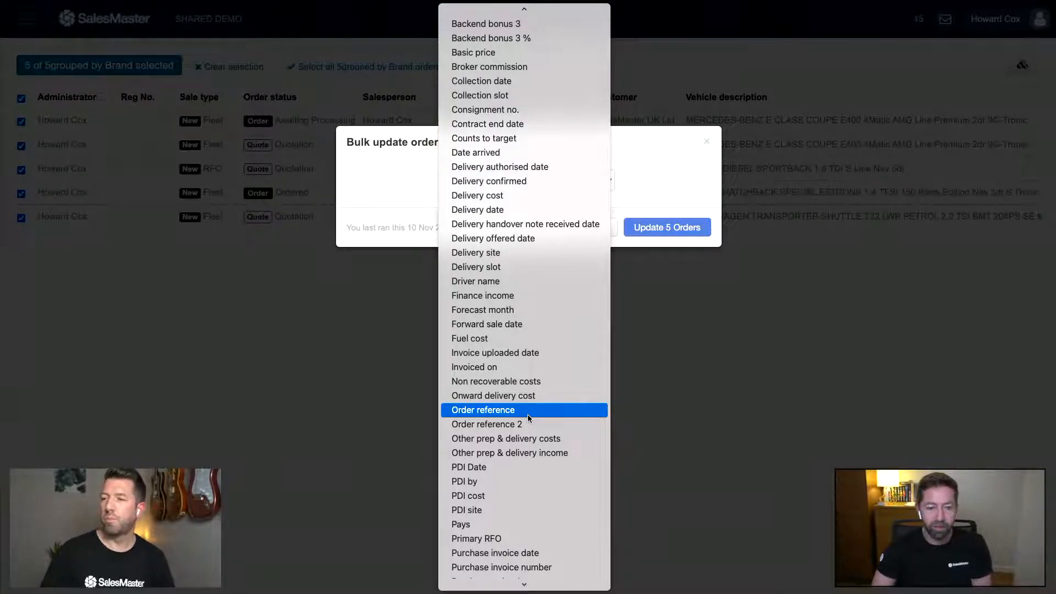
scroll(539, 209, "up", 5)
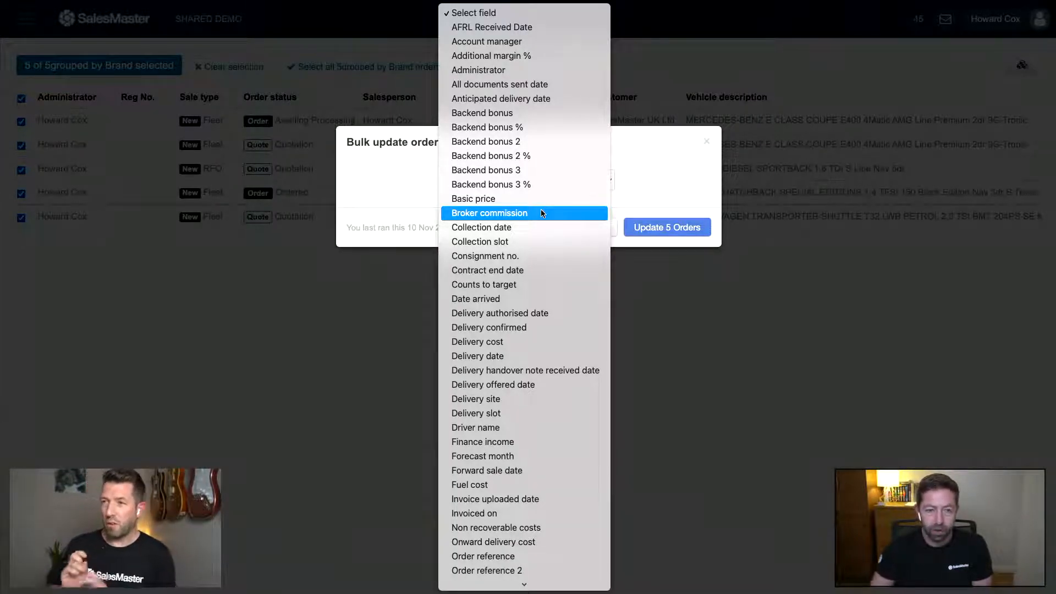
- Cancel the bulk update without choosing a field and deselect all five orders
left_click(688, 179)
left_click(605, 226)
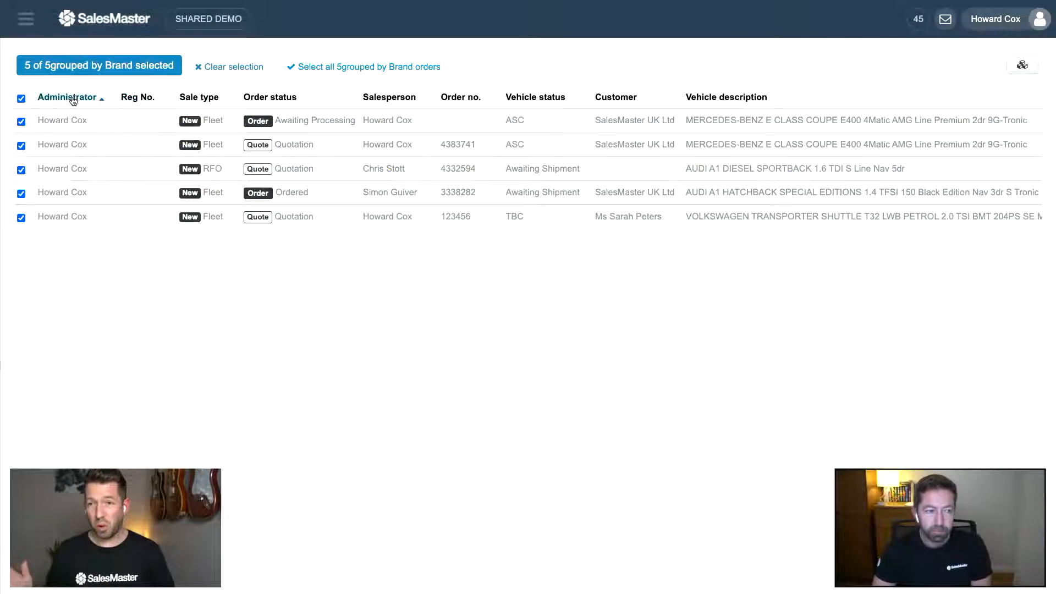
left_click(22, 99)
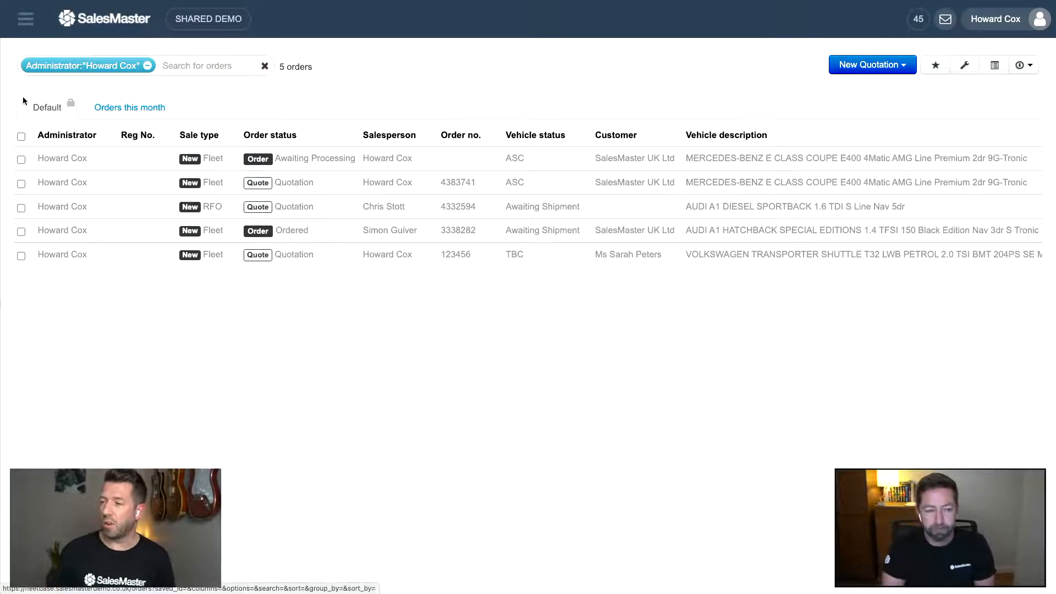